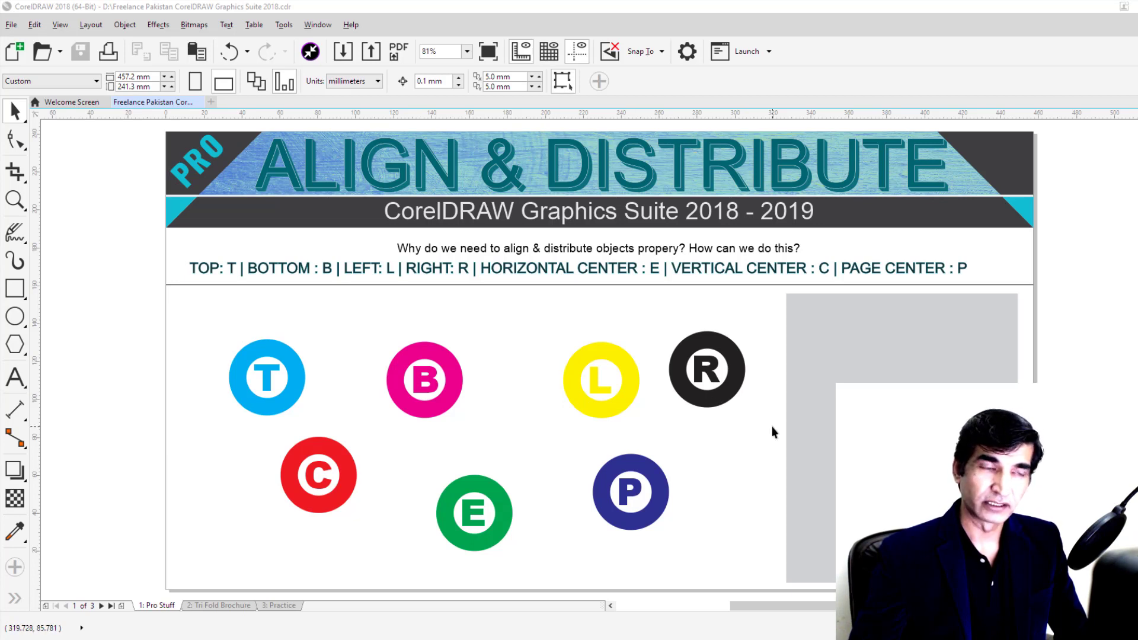
pyautogui.click(723, 388)
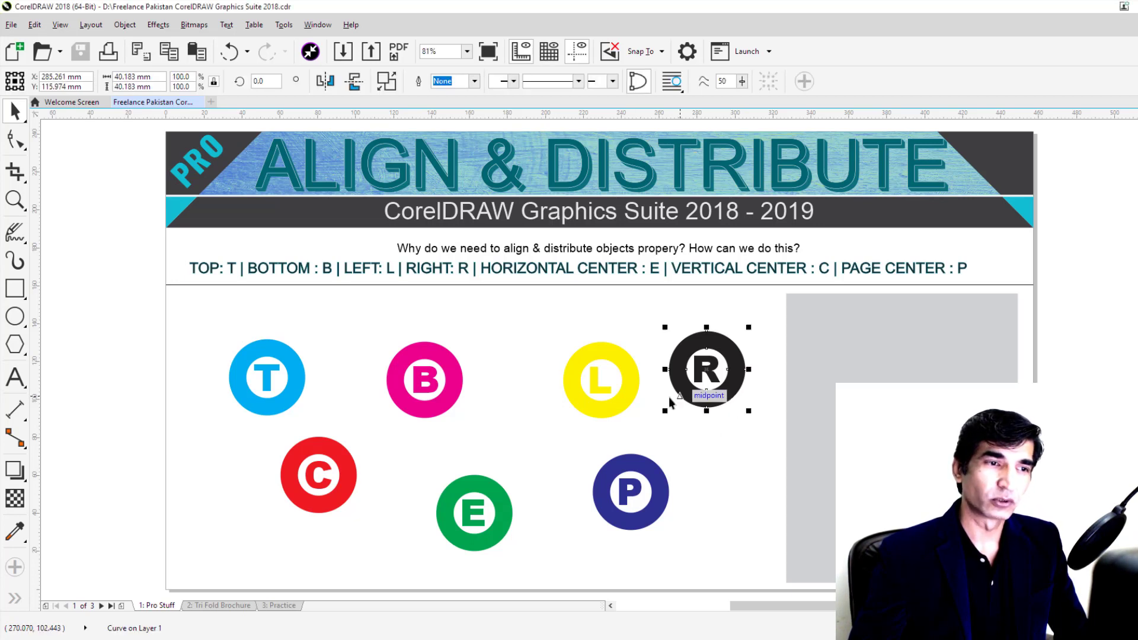
pyautogui.click(624, 405)
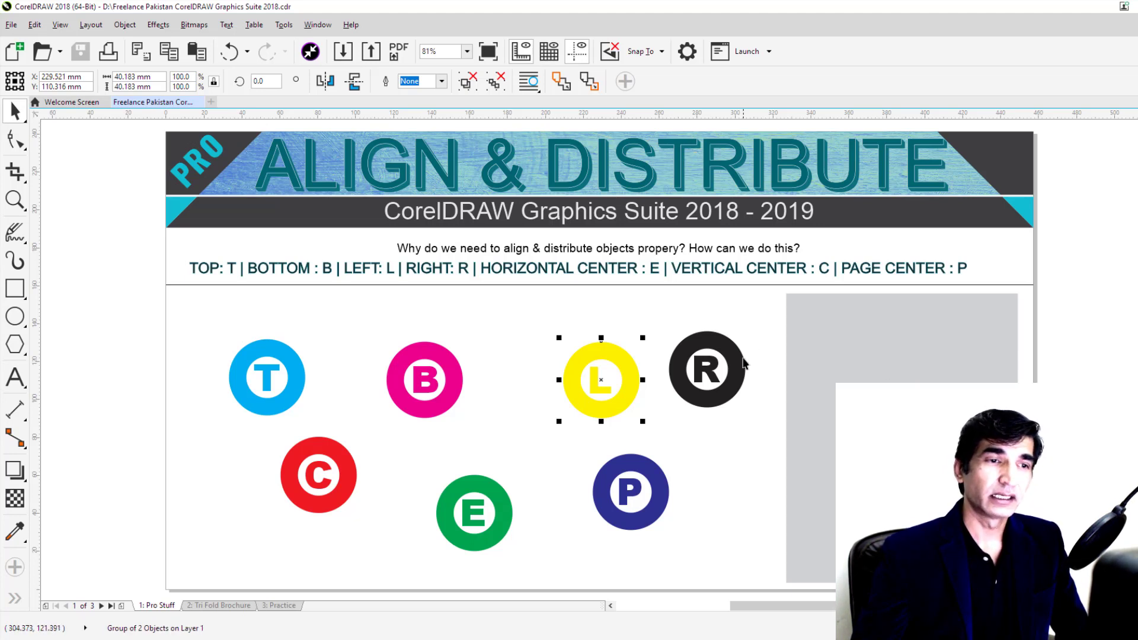
pyautogui.click(879, 383)
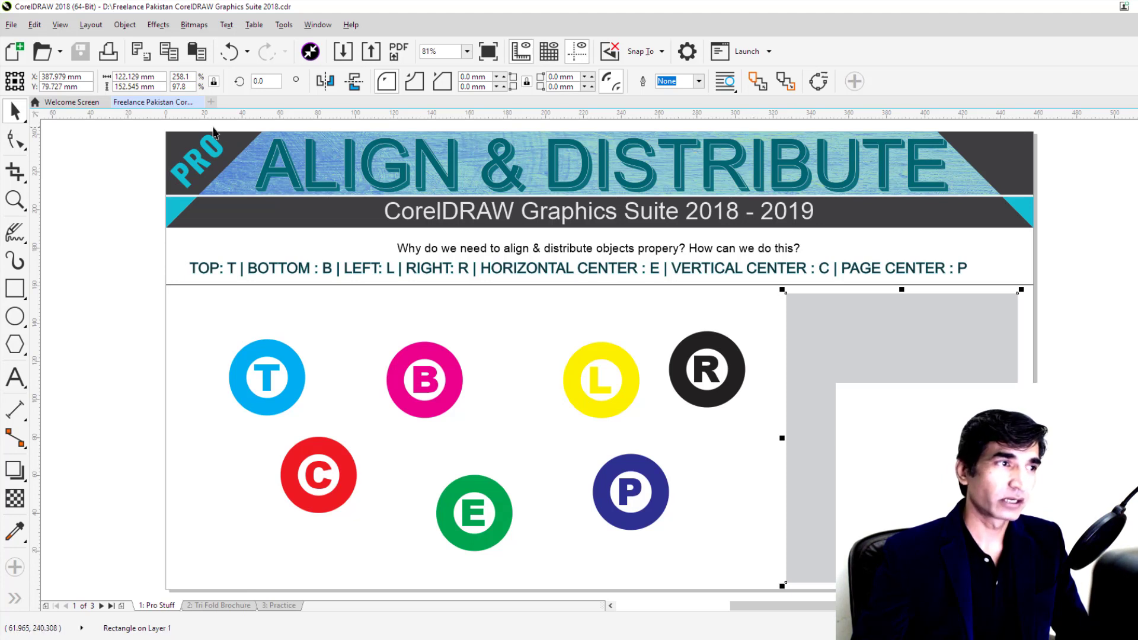
pyautogui.click(570, 188)
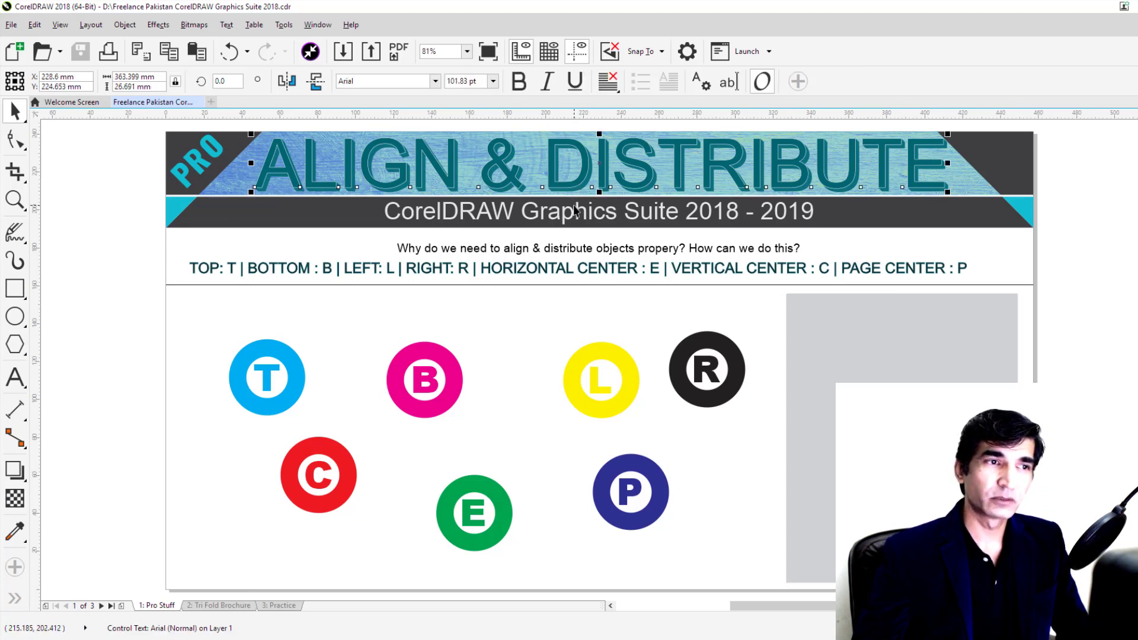
pyautogui.click(577, 208)
pyautogui.click(924, 211)
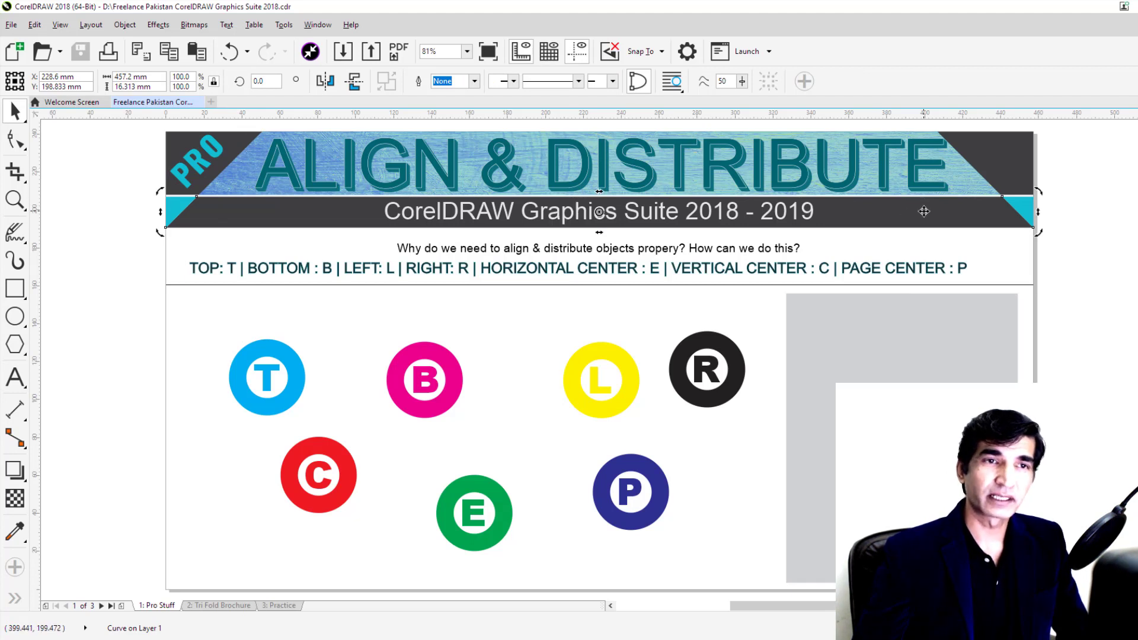
pyautogui.click(590, 352)
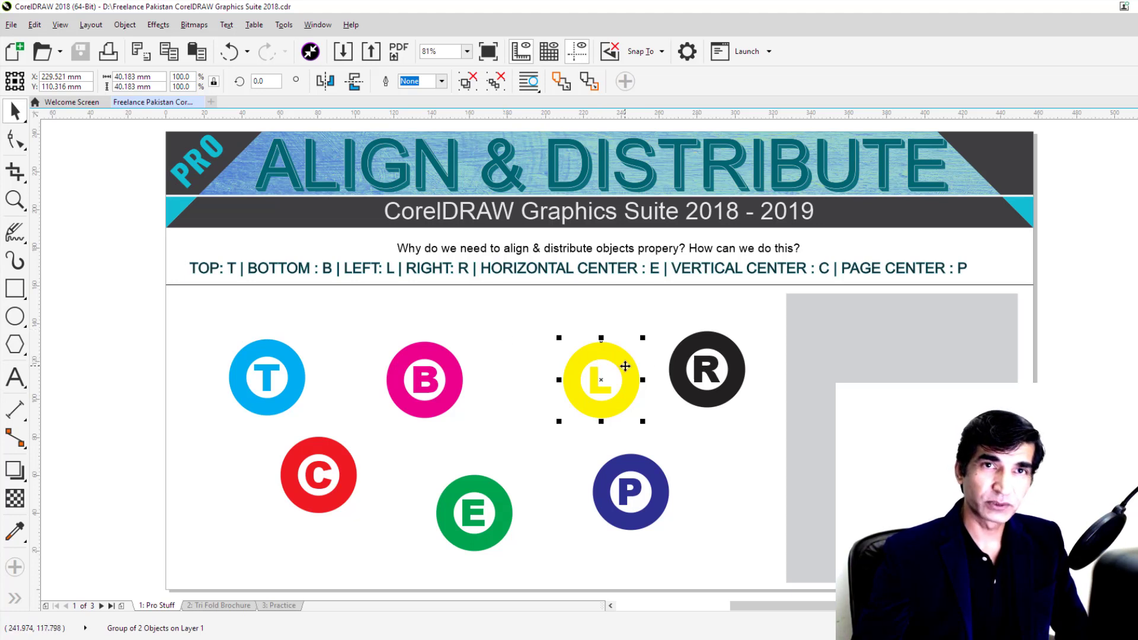
pyautogui.click(942, 363)
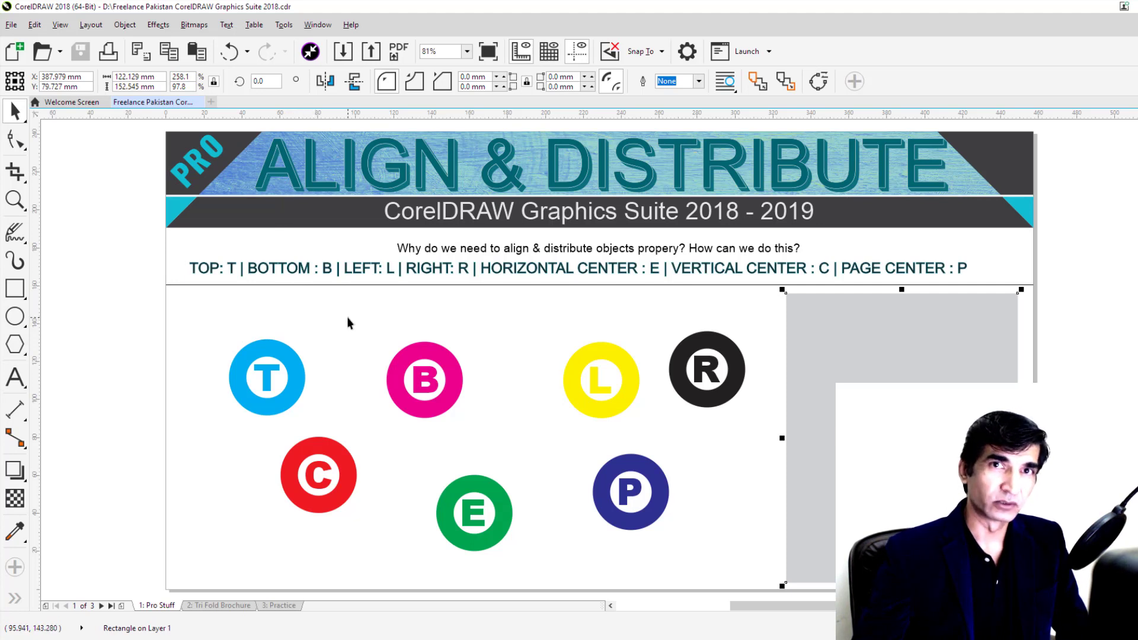
pyautogui.click(510, 326)
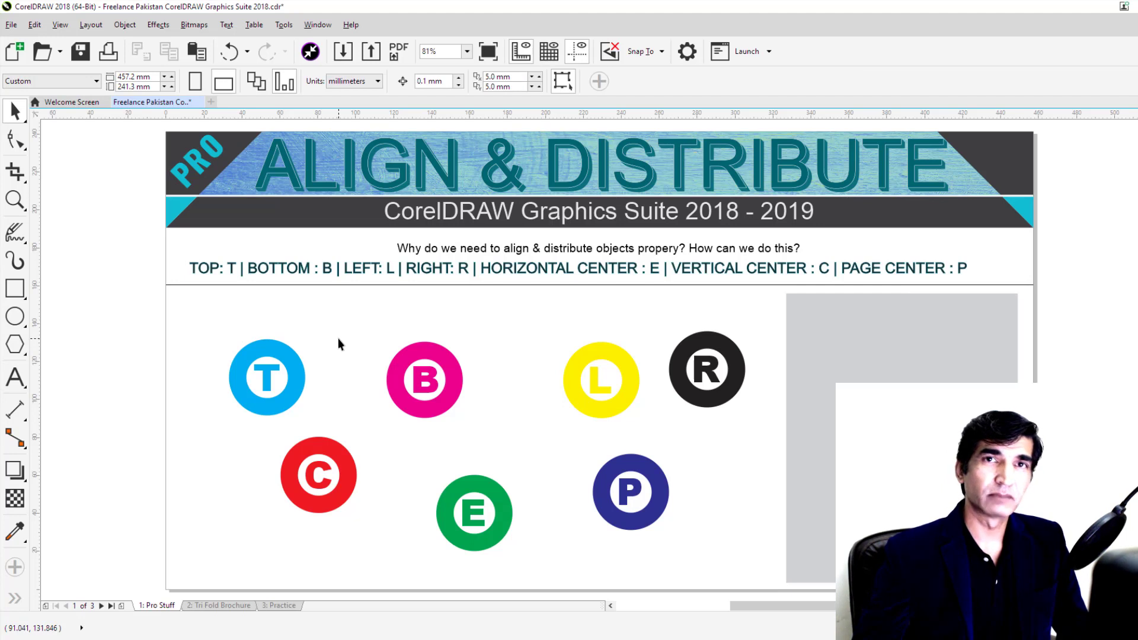
# - Move the black R circle to about X 295, Y 136 mm and the yellow L circle to about X 265, Y 94 mm
pyautogui.moveTo(658, 318); pyautogui.dragTo(756, 373)
pyautogui.moveTo(625, 400); pyautogui.dragTo(707, 444)
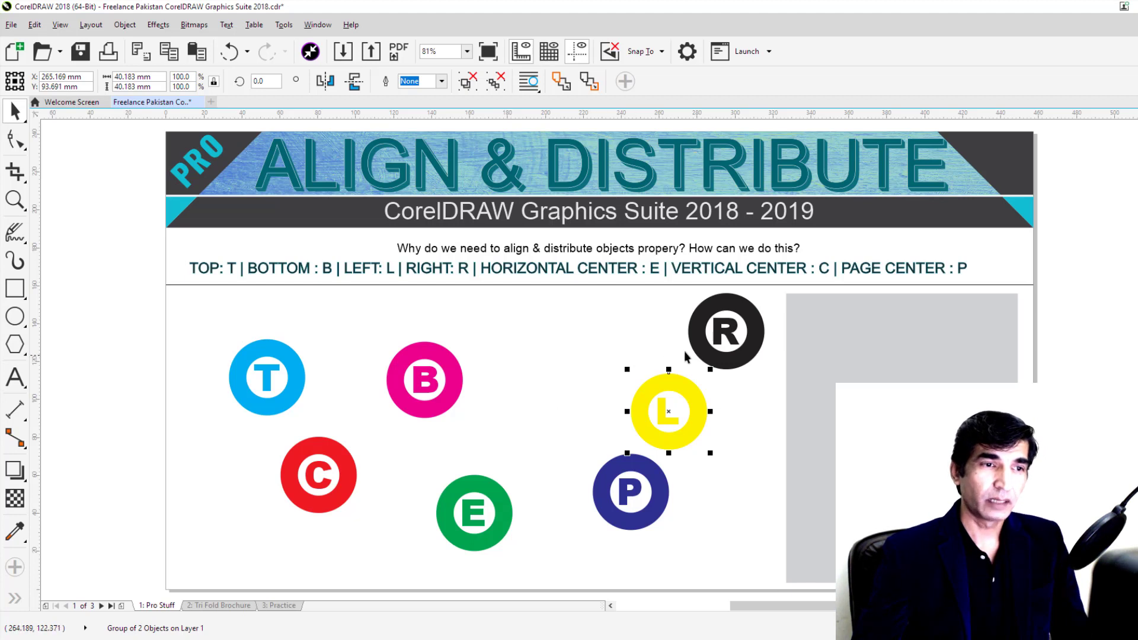
# - Align the bottoms of the black R and yellow L circles to the blue P circle, and undo the alignment
pyautogui.click(703, 346)
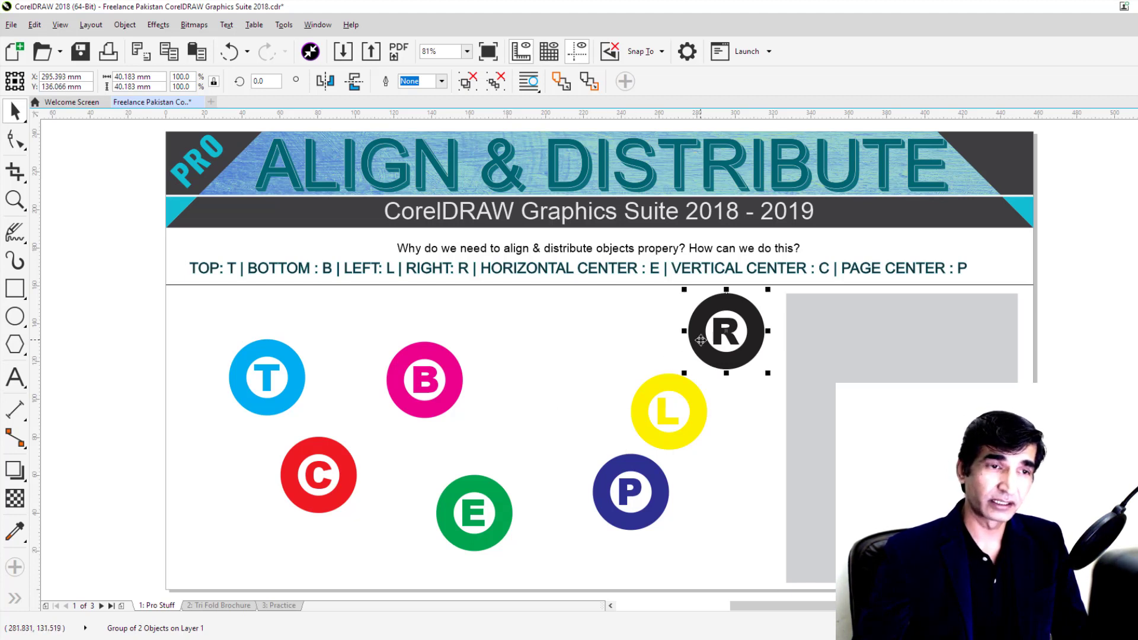
pyautogui.keyDown('shift'); pyautogui.click(692, 393); pyautogui.keyUp('shift')
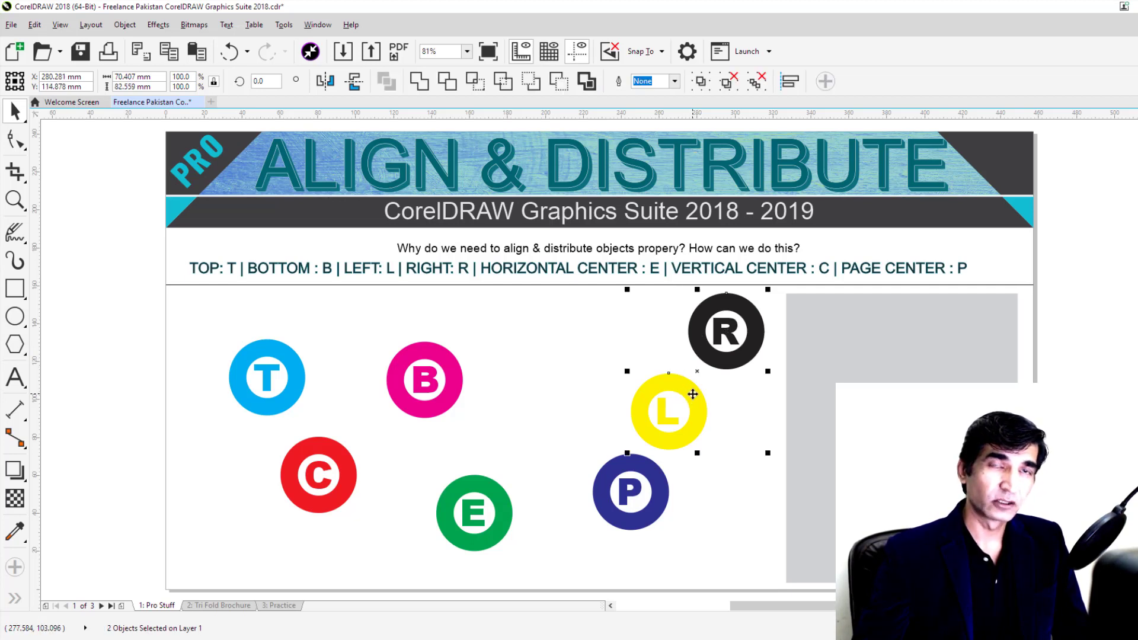
pyautogui.keyDown('shift'); pyautogui.click(657, 493); pyautogui.keyUp('shift')
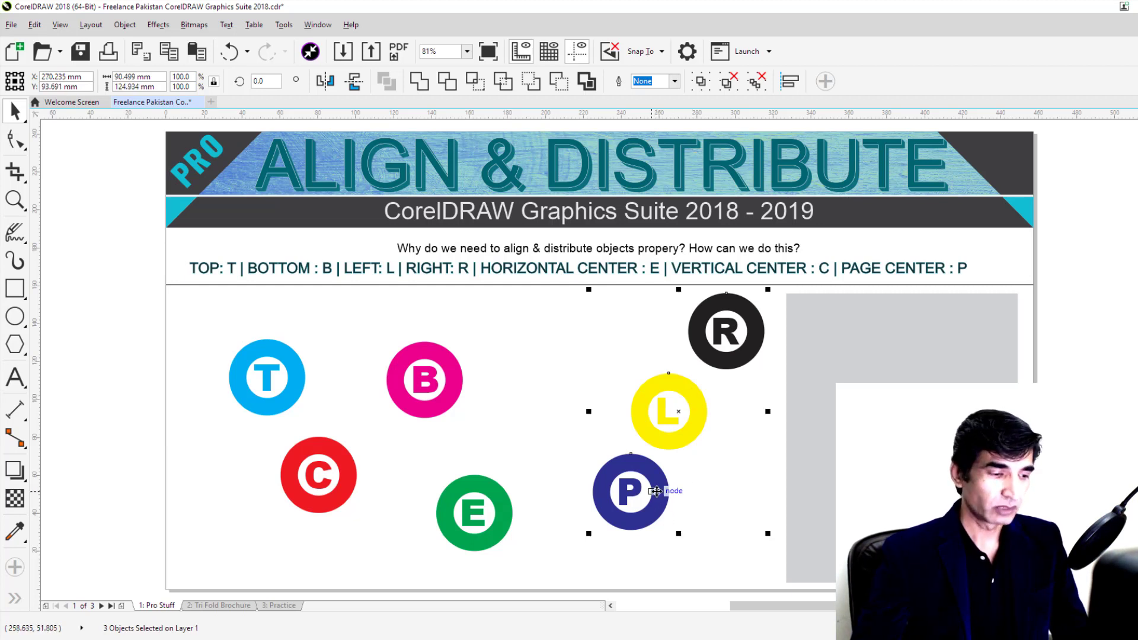
pyautogui.press('b')
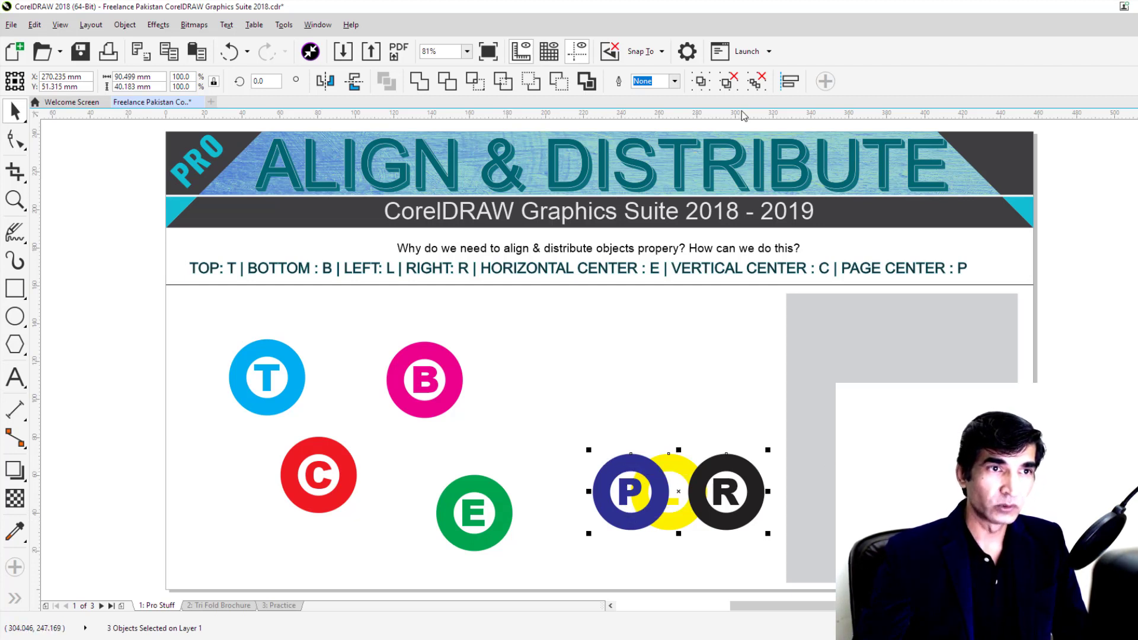
pyautogui.moveTo(745, 116)
pyautogui.mouseDown()
pyautogui.moveTo(794, 466)
pyautogui.moveTo(770, 454)
pyautogui.moveTo(756, 117)
pyautogui.mouseUp()
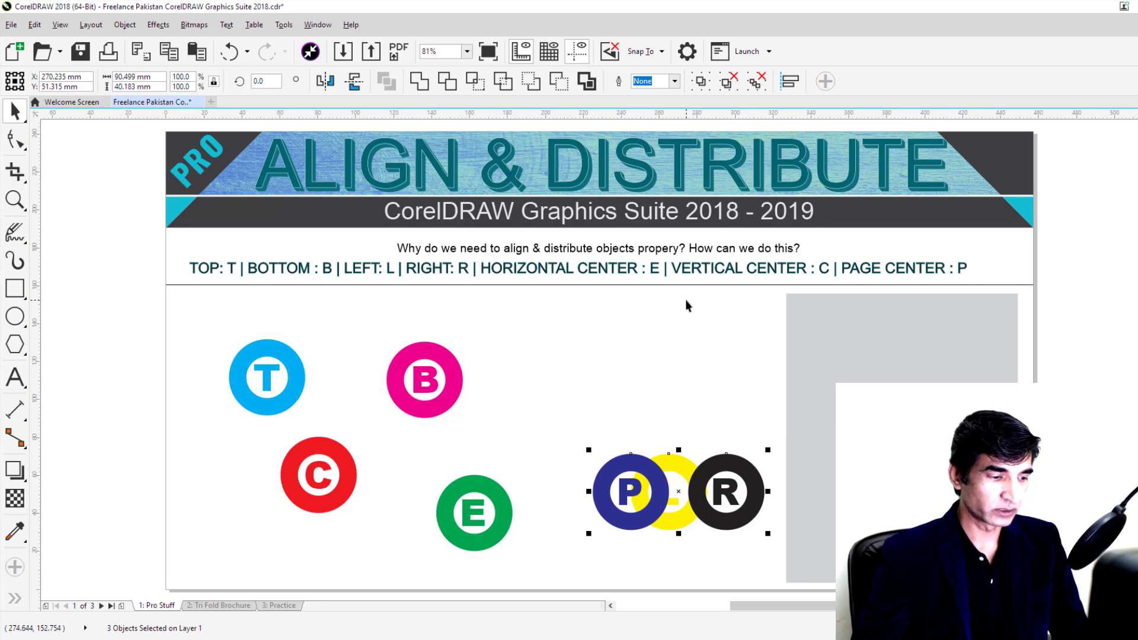
pyautogui.hotkey('ctrl', 'z')
pyautogui.click(728, 445)
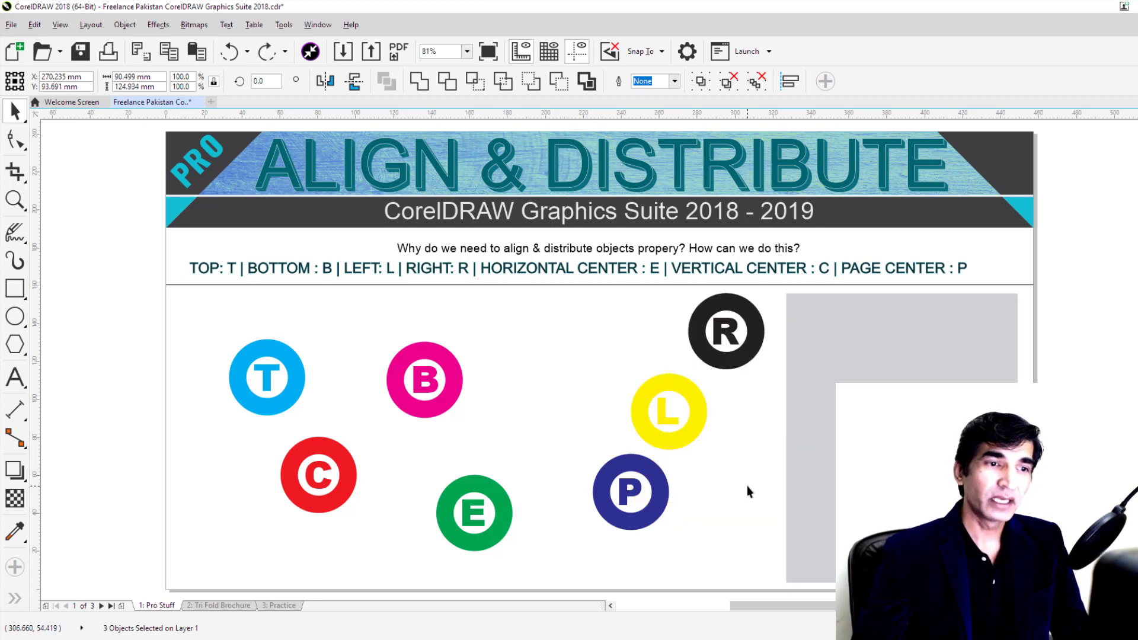
# - Align the tops of the blue P and yellow L circles to the black R circle, undo the alignment and clear the selection
pyautogui.click(649, 525)
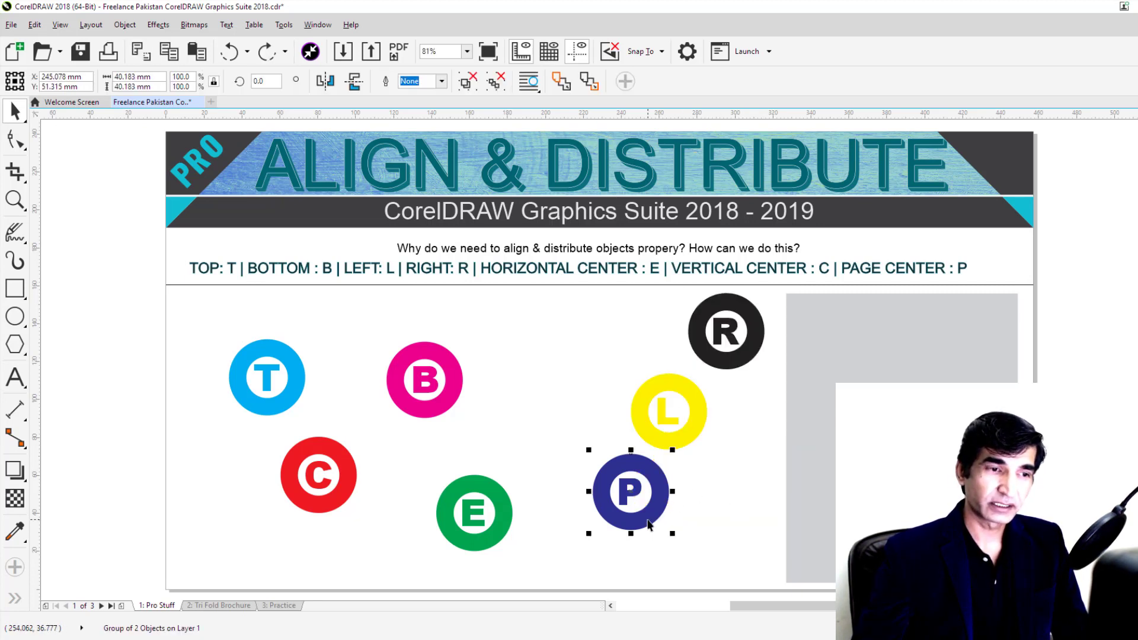
pyautogui.keyDown('shift'); pyautogui.click(693, 429); pyautogui.keyUp('shift')
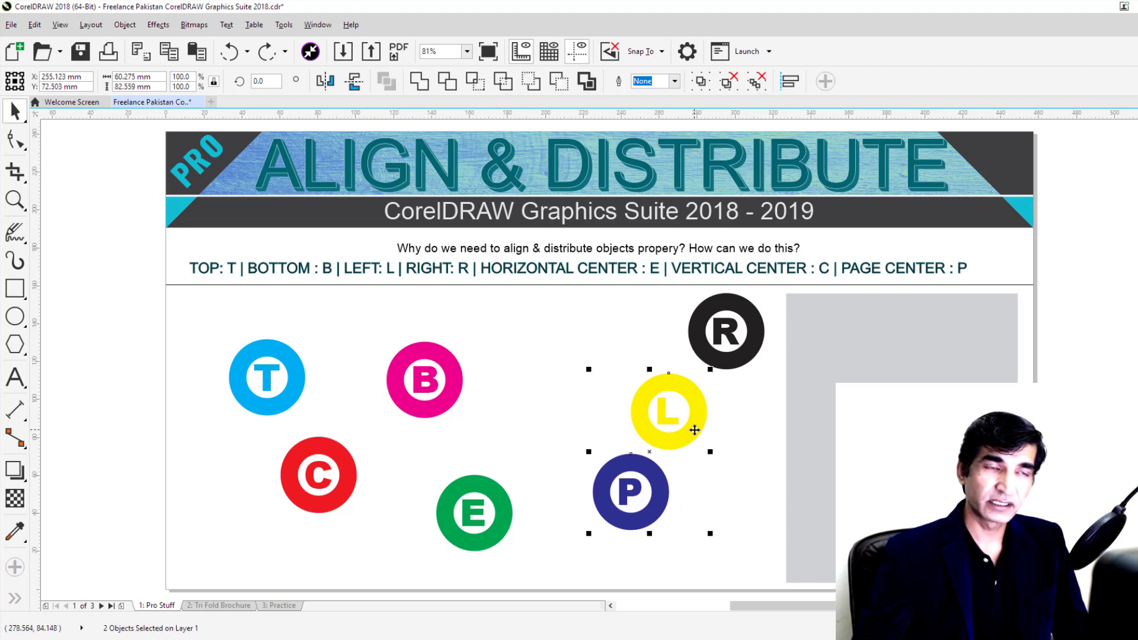
pyautogui.keyDown('shift'); pyautogui.click(699, 331); pyautogui.keyUp('shift')
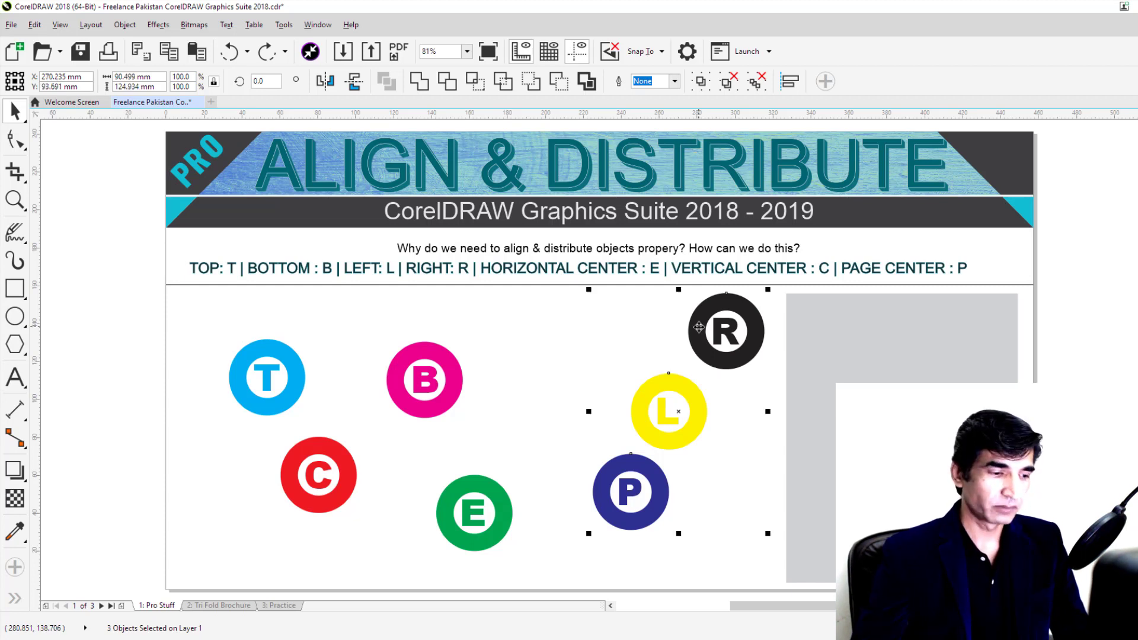
pyautogui.press('t')
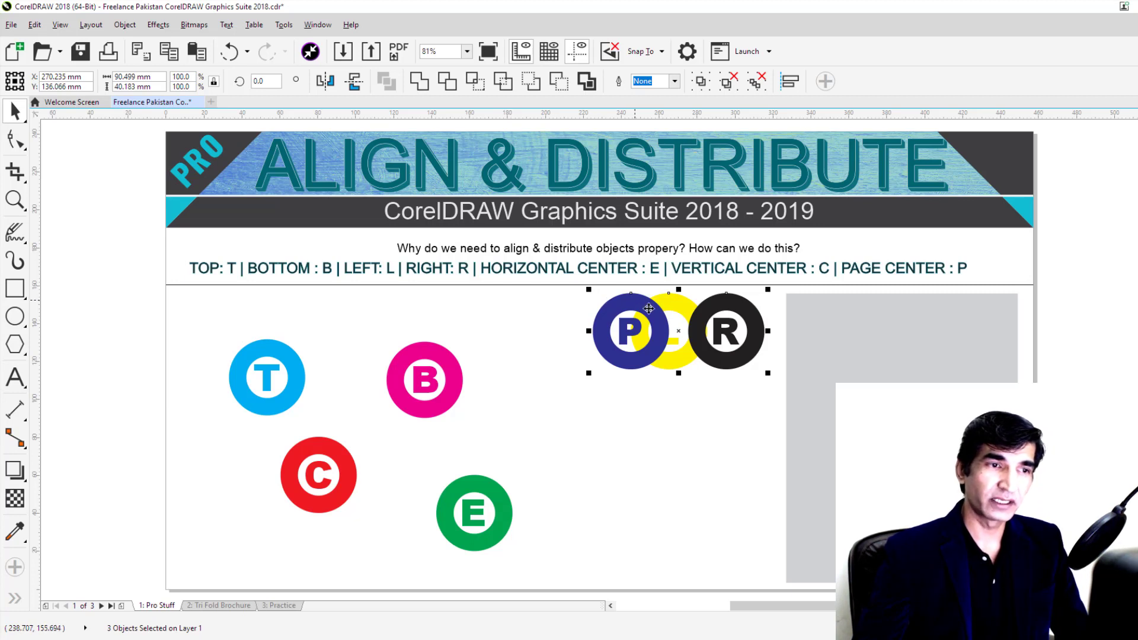
pyautogui.hotkey('ctrl', 'z')
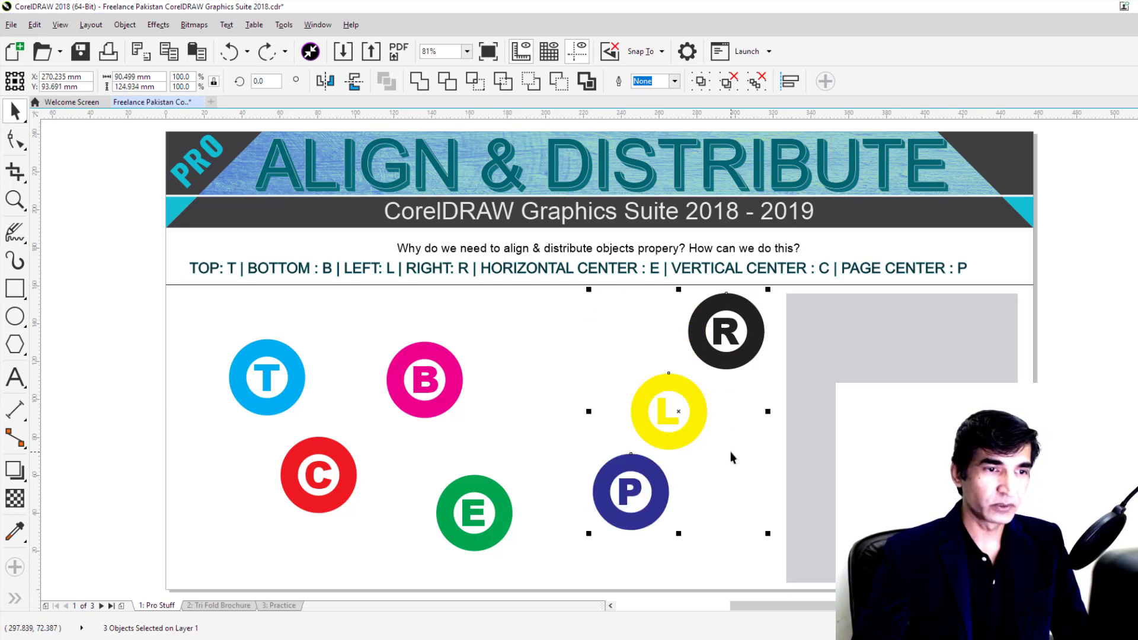
pyautogui.click(302, 307)
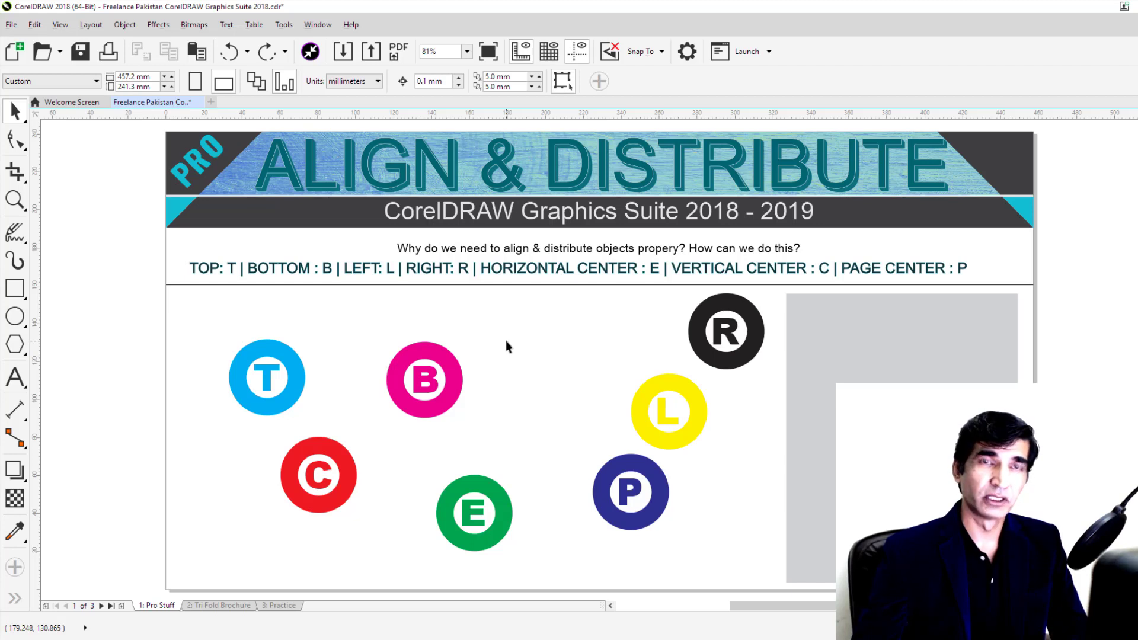
# - Align the centers of the R and L circles horizontally with the magenta B circle, undo it and clear the selection
pyautogui.click(720, 358)
pyautogui.keyDown('shift'); pyautogui.click(689, 413); pyautogui.keyUp('shift')
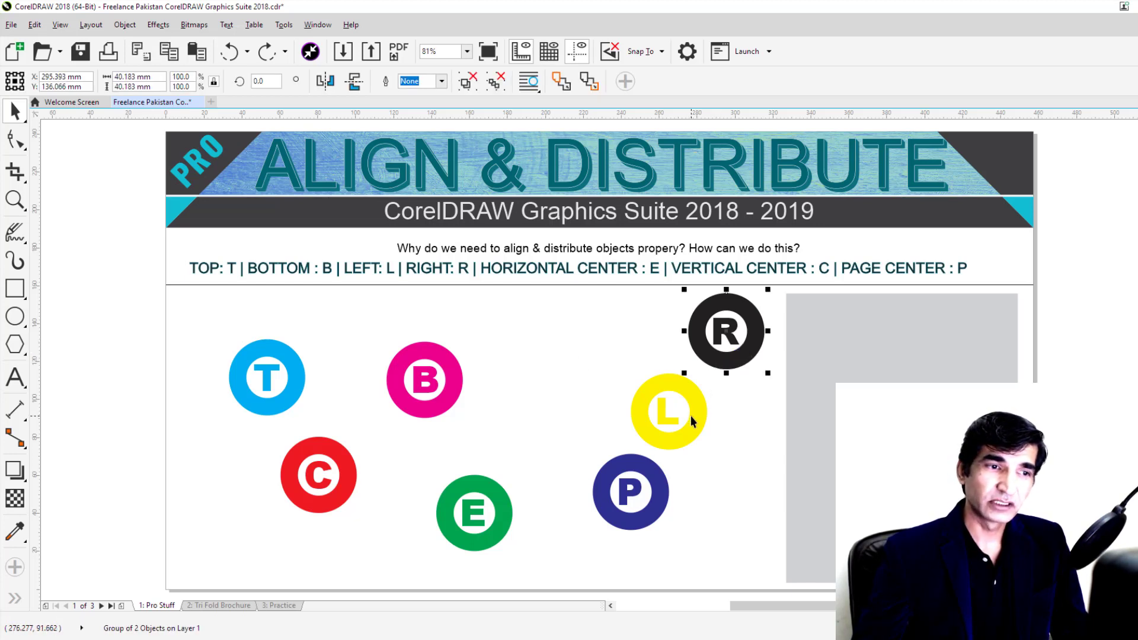
pyautogui.keyDown('shift'); pyautogui.click(432, 407); pyautogui.keyUp('shift')
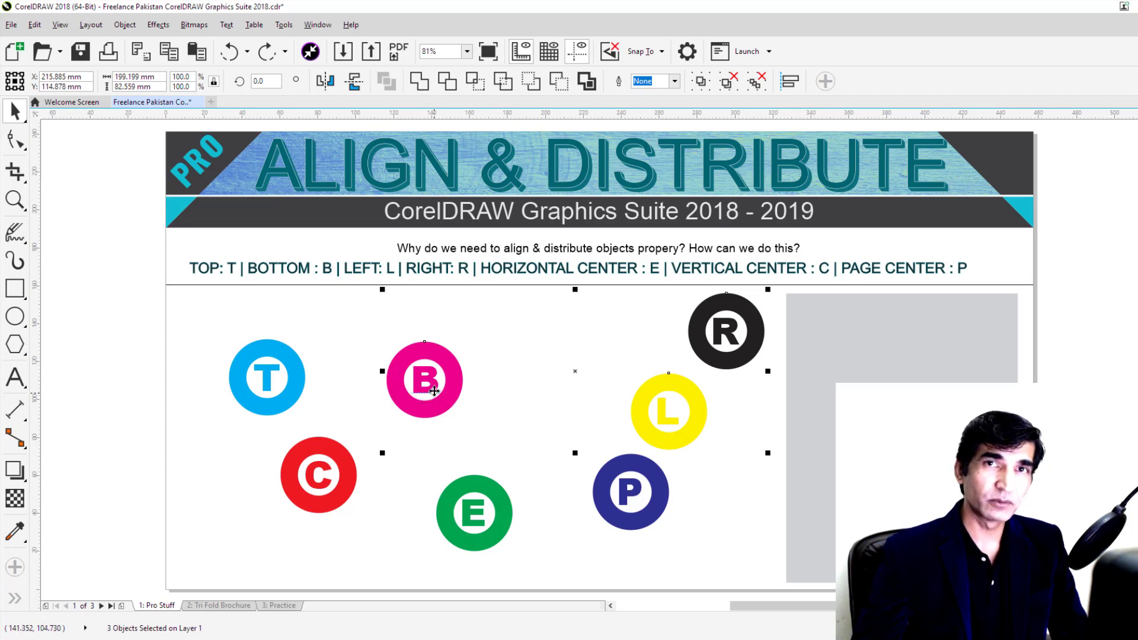
pyautogui.press('e')
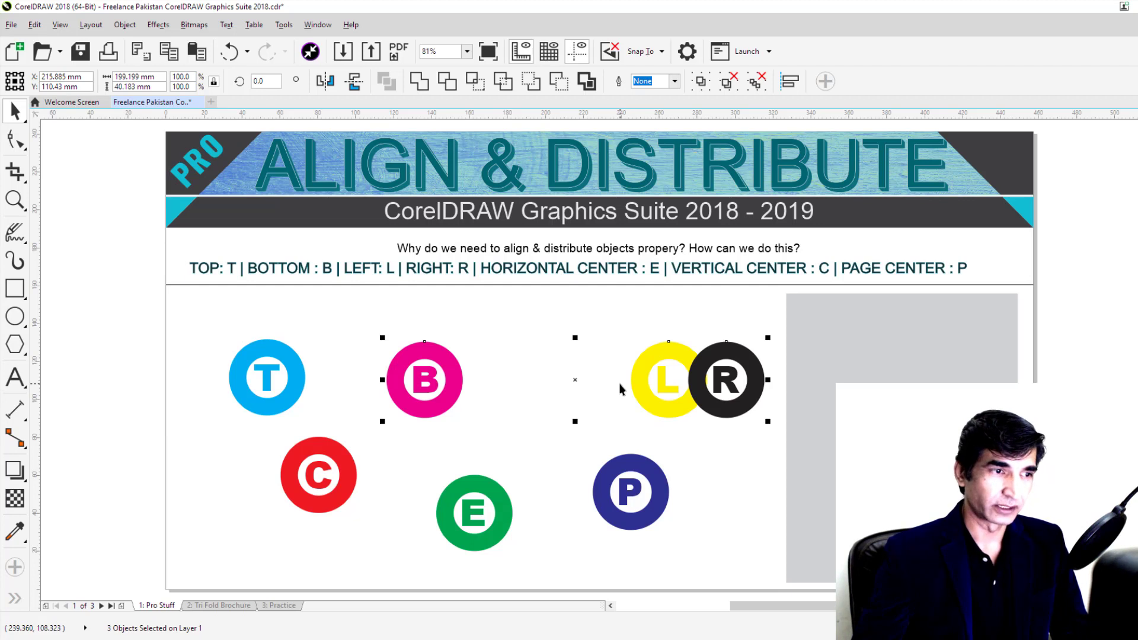
pyautogui.hotkey('ctrl', 'z')
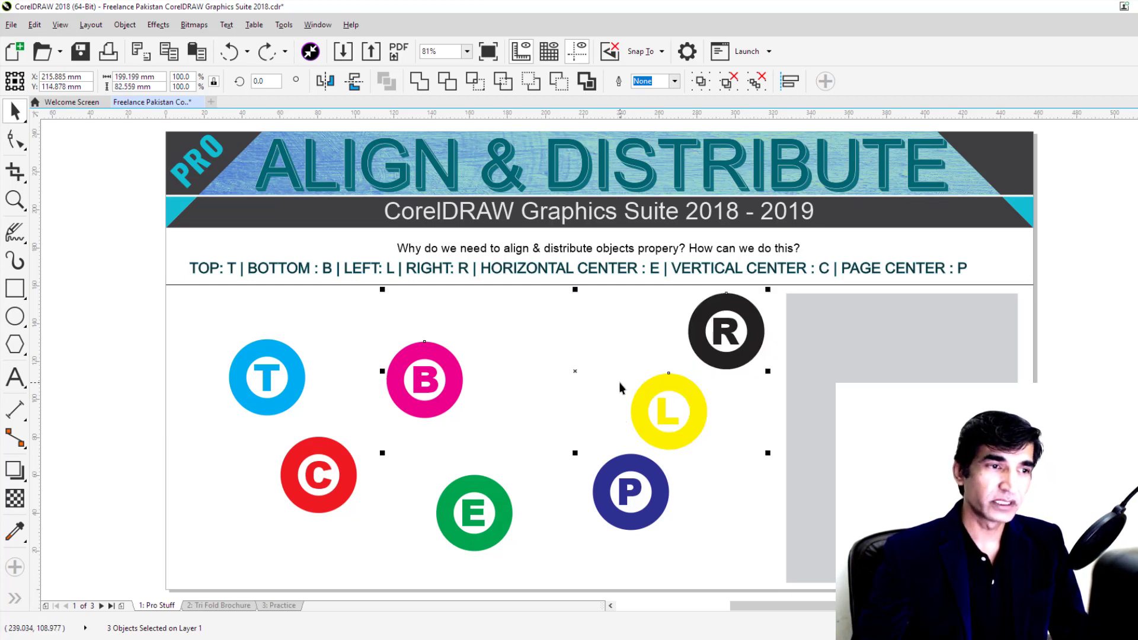
pyautogui.click(569, 390)
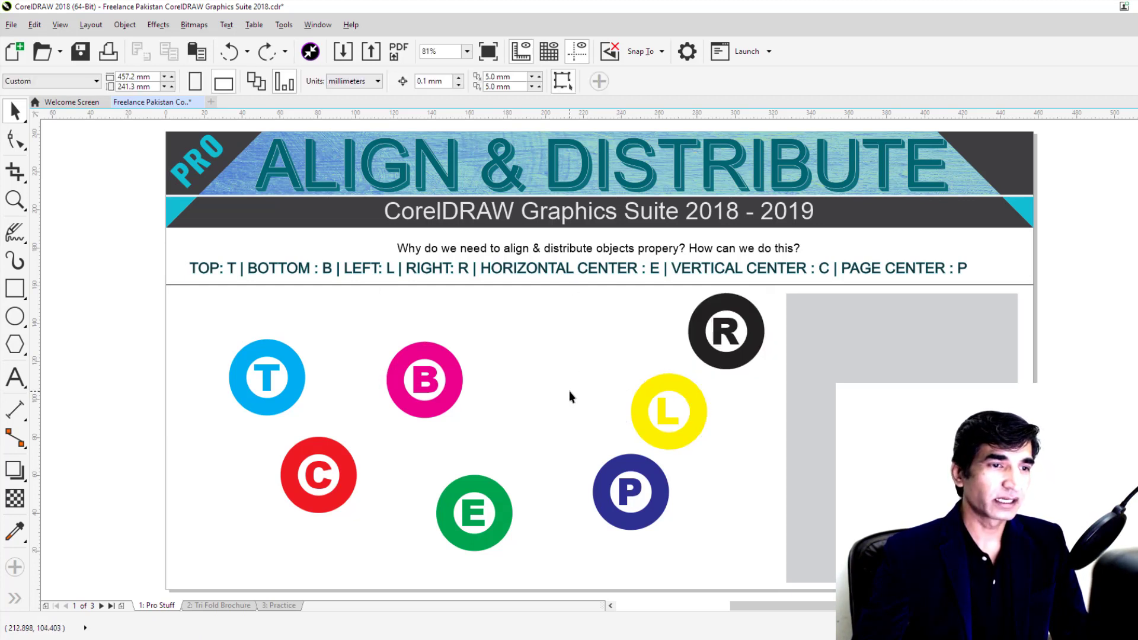
# - Align the tops of the magenta B and yellow L circles to the black R circle, and undo the alignment
pyautogui.click(447, 389)
pyautogui.keyDown('shift'); pyautogui.click(644, 397); pyautogui.keyUp('shift')
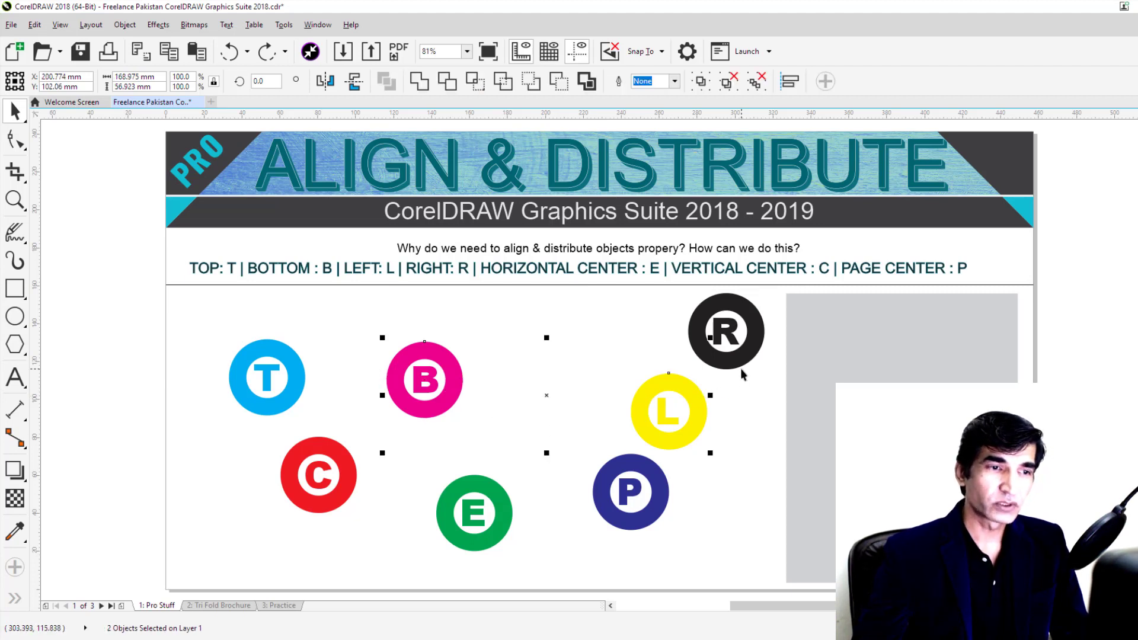
pyautogui.keyDown('shift'); pyautogui.click(754, 321); pyautogui.keyUp('shift')
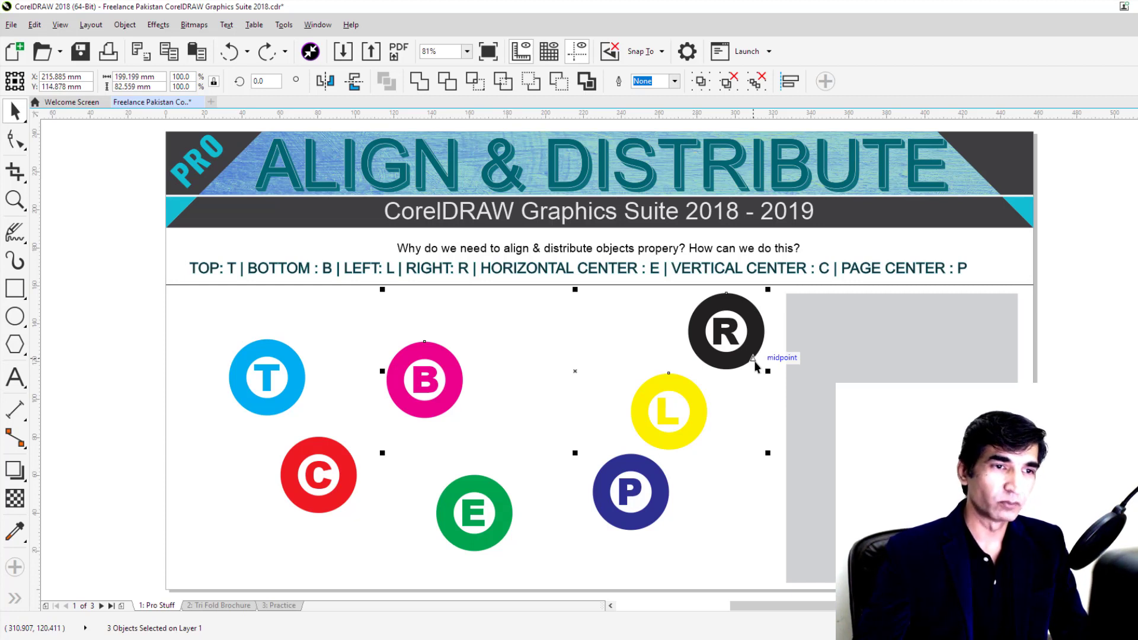
pyautogui.press('t')
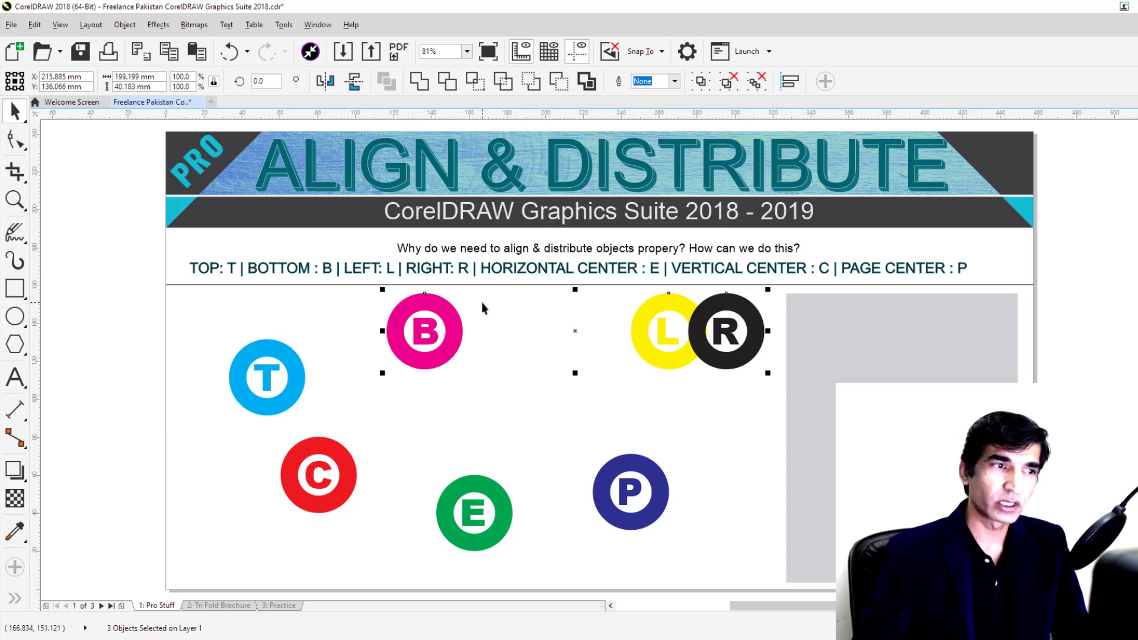
pyautogui.hotkey('ctrl', 'z')
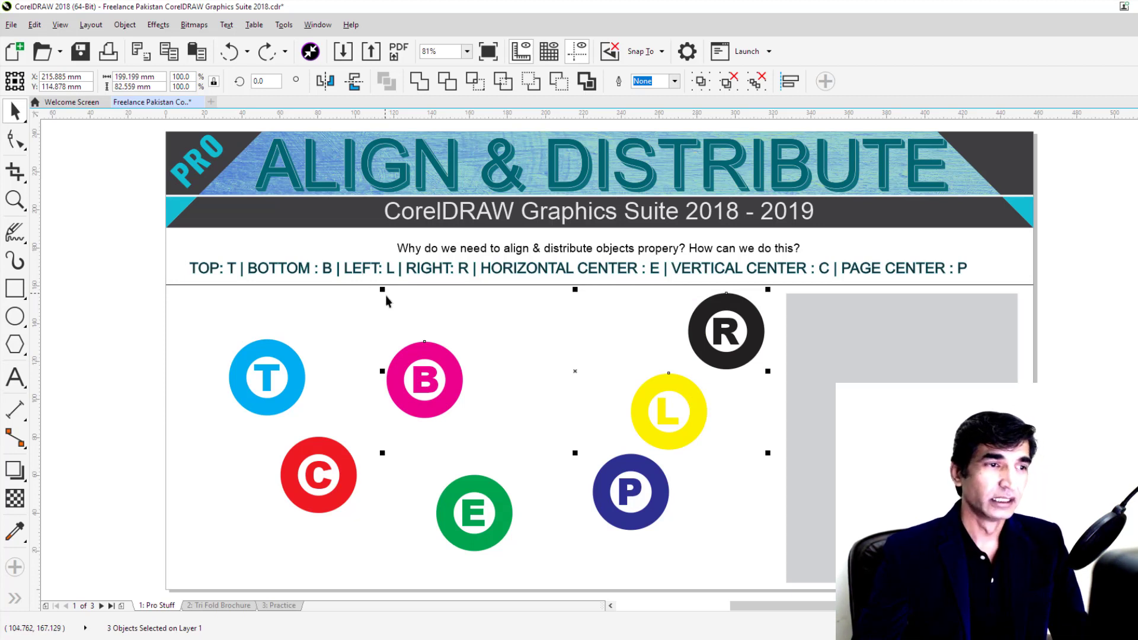
# - Align the centers of the cyan T and red C circles vertically with the green E circle, undo it and clear the selection
pyautogui.click(244, 377)
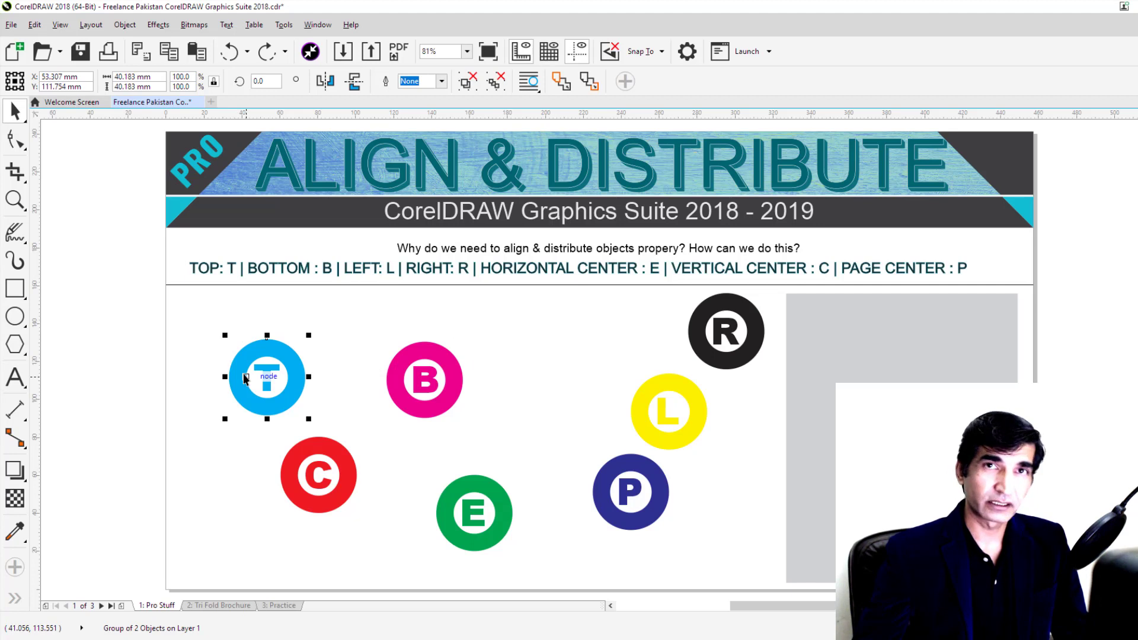
pyautogui.keyDown('shift'); pyautogui.click(339, 483); pyautogui.keyUp('shift')
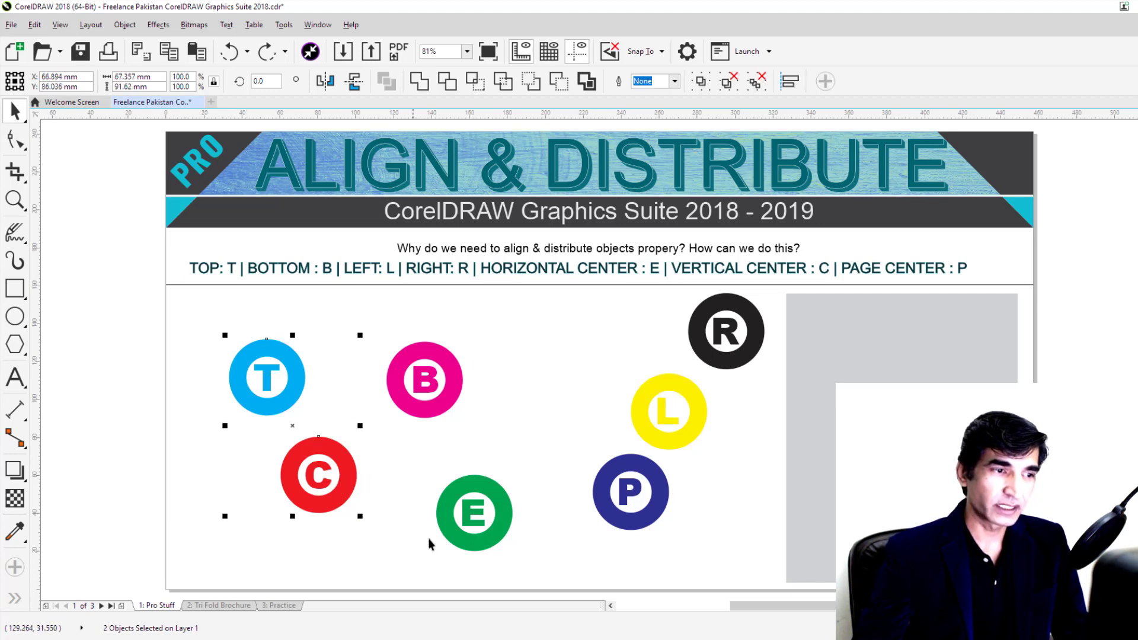
pyautogui.keyDown('shift'); pyautogui.click(499, 512); pyautogui.keyUp('shift')
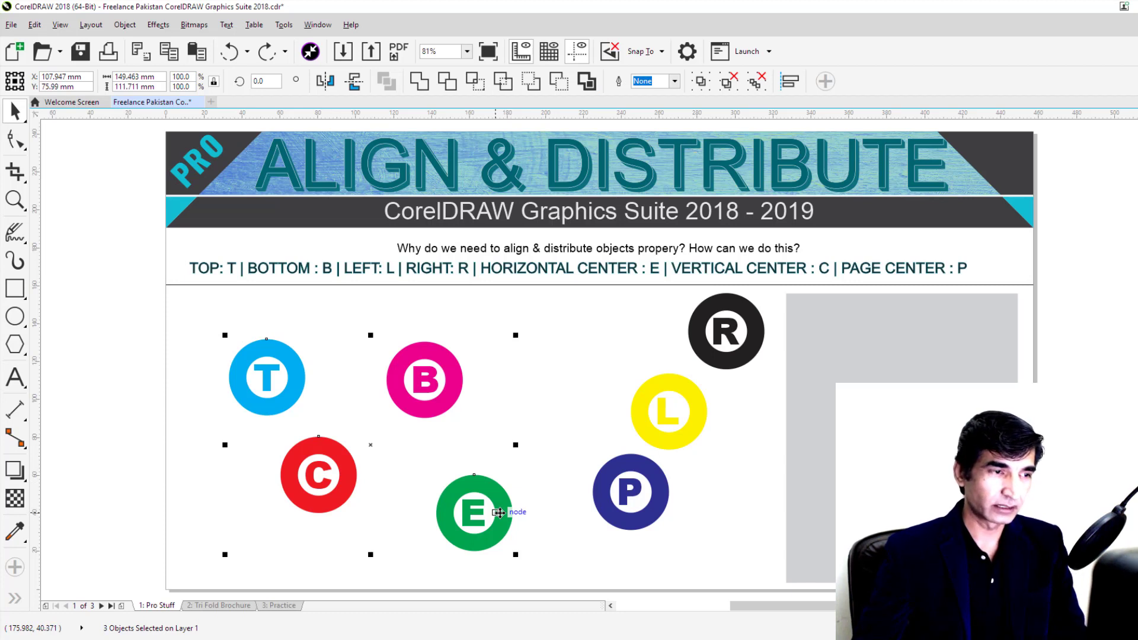
pyautogui.press('c')
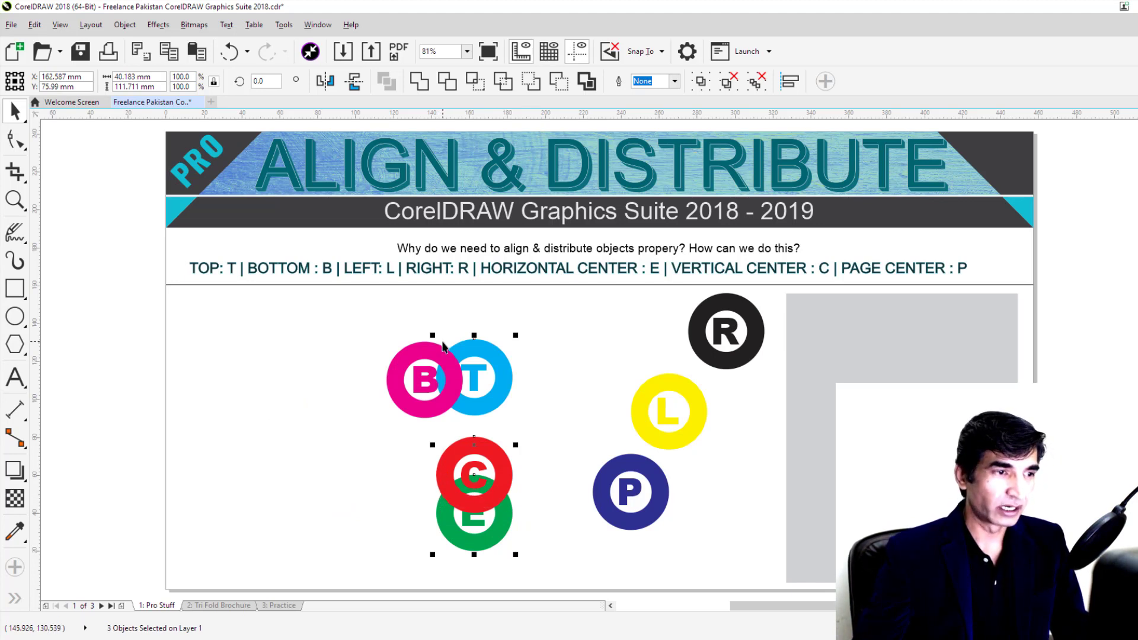
pyautogui.hotkey('ctrl', 'z')
pyautogui.click(564, 397)
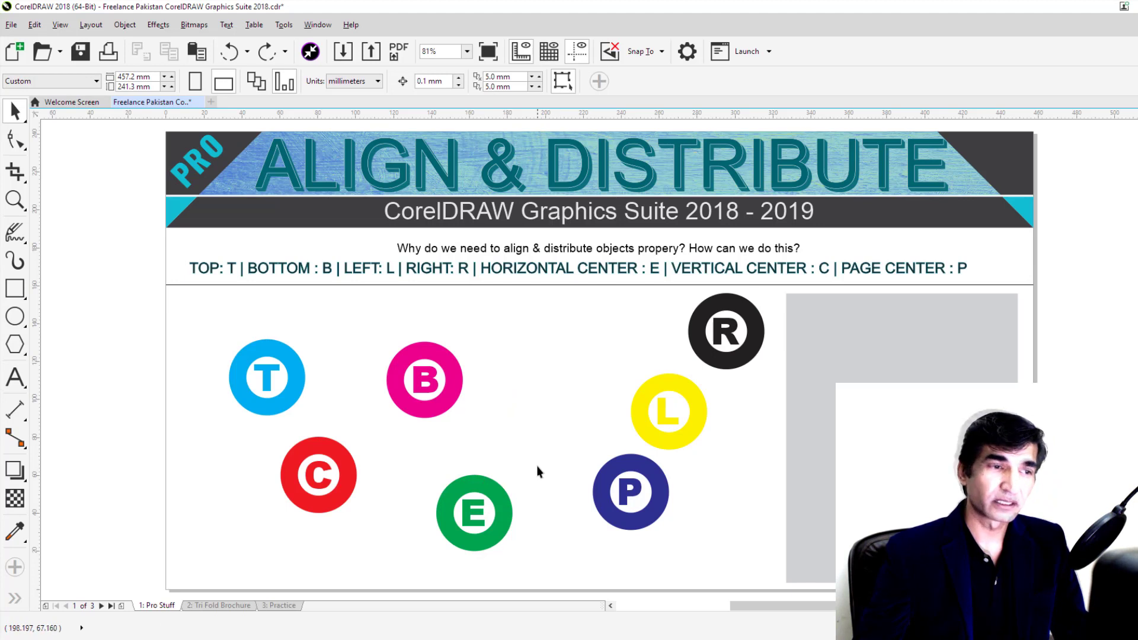
# - Align the centers of the green E and red C circles vertically with the cyan T circle, undo it and clear the selection
pyautogui.click(503, 508)
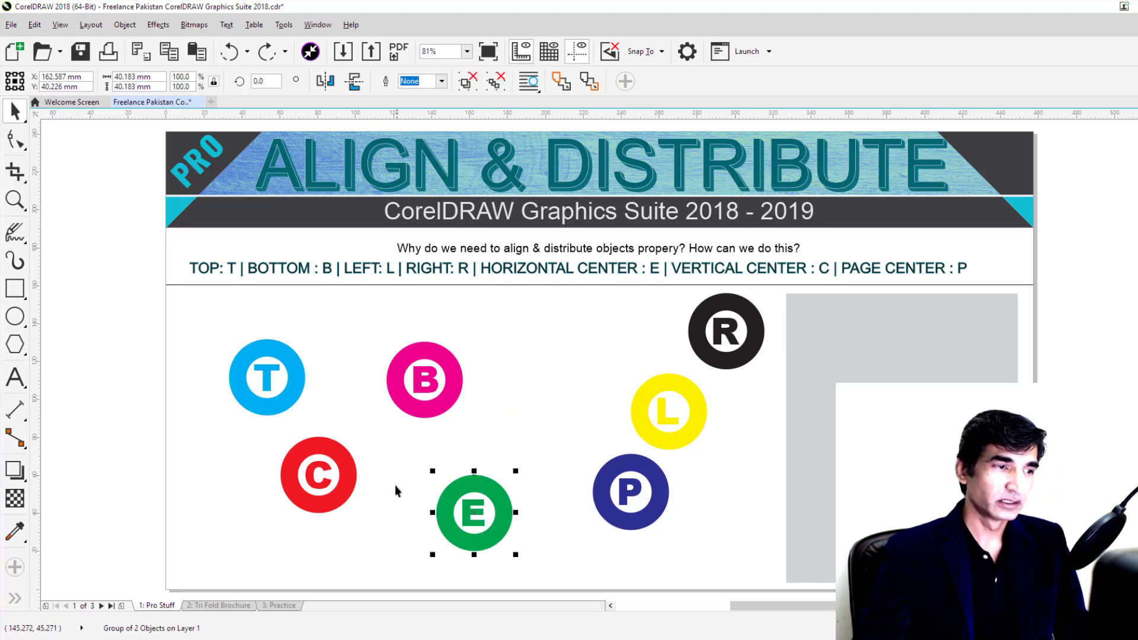
pyautogui.keyDown('shift'); pyautogui.click(354, 470); pyautogui.keyUp('shift')
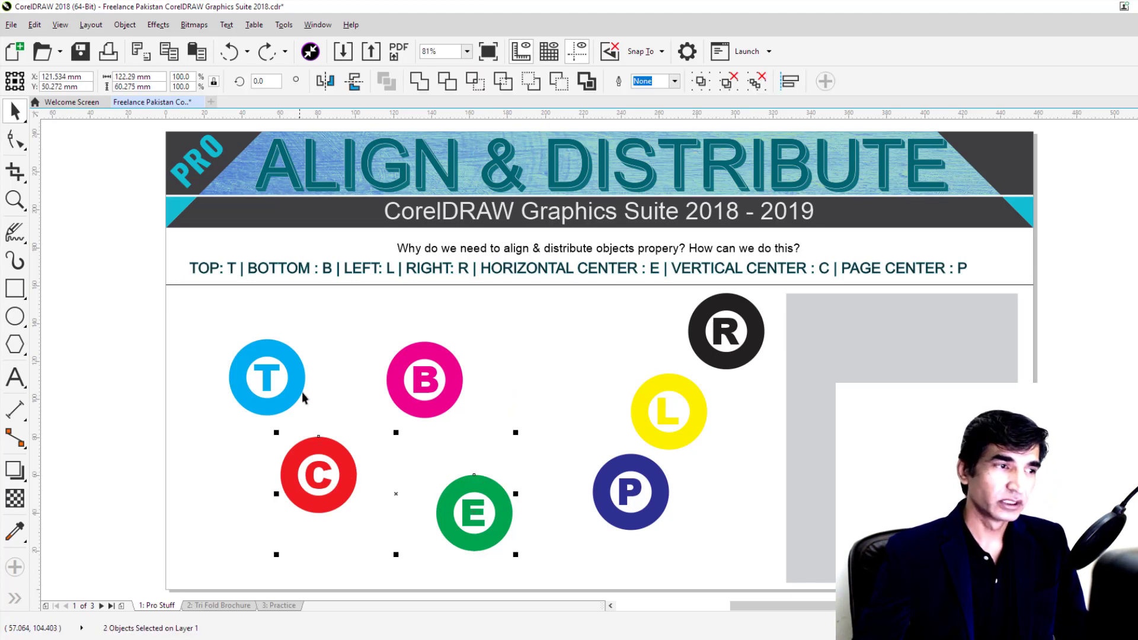
pyautogui.keyDown('shift'); pyautogui.click(290, 379); pyautogui.keyUp('shift')
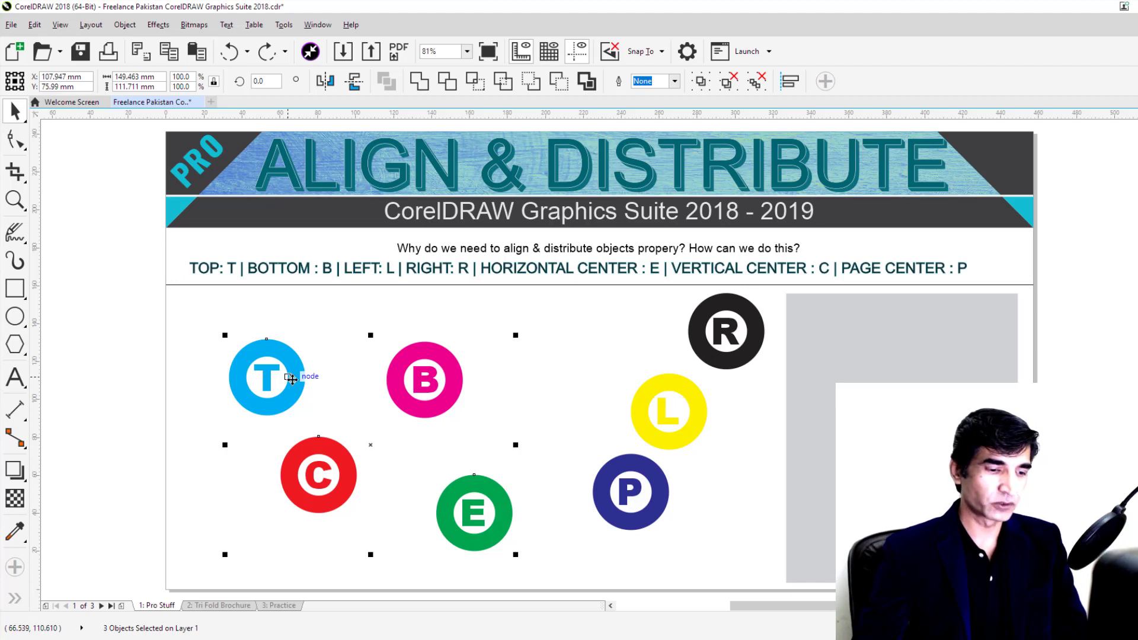
pyautogui.press('c')
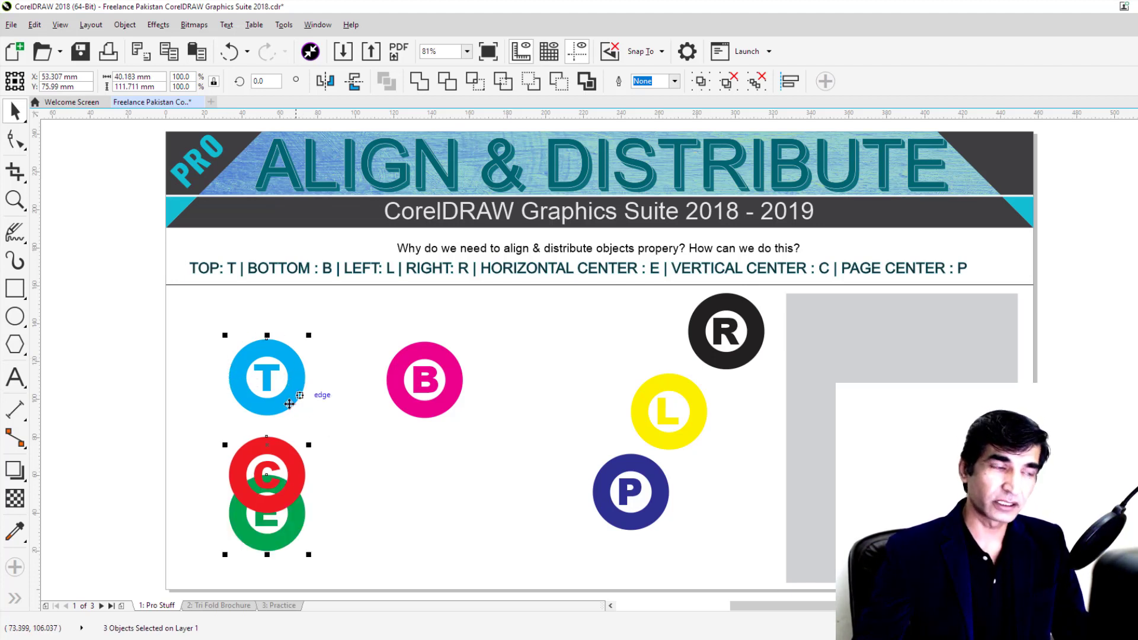
pyautogui.hotkey('ctrl', 'z')
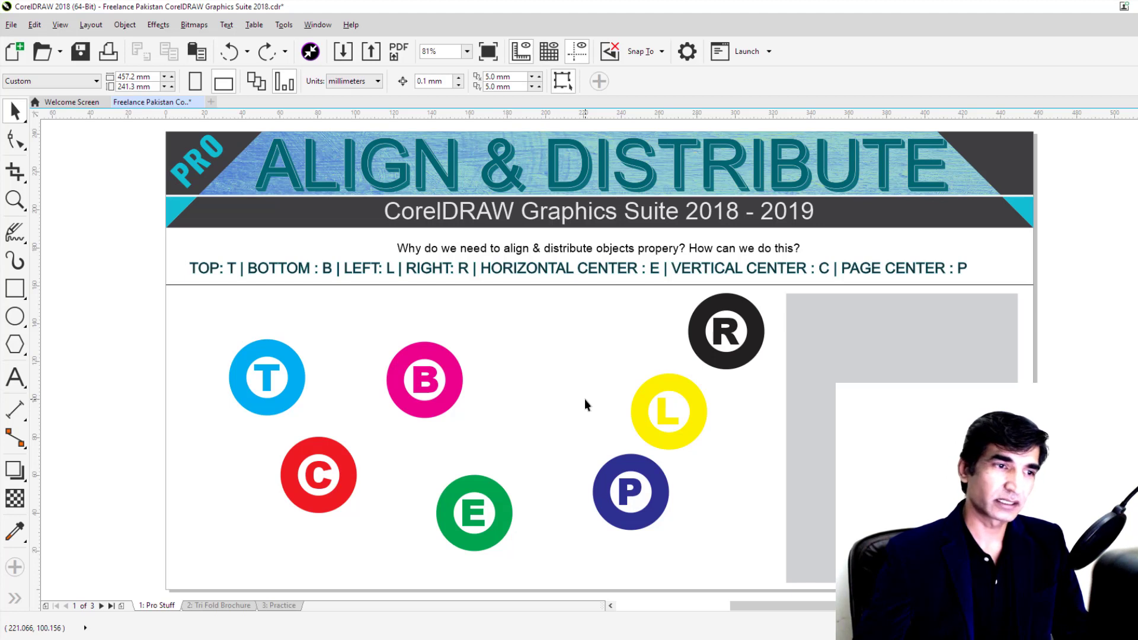
# - Align the left edges of the magenta B and blue P circles to the cyan T circle, and undo the alignment
pyautogui.click(437, 409)
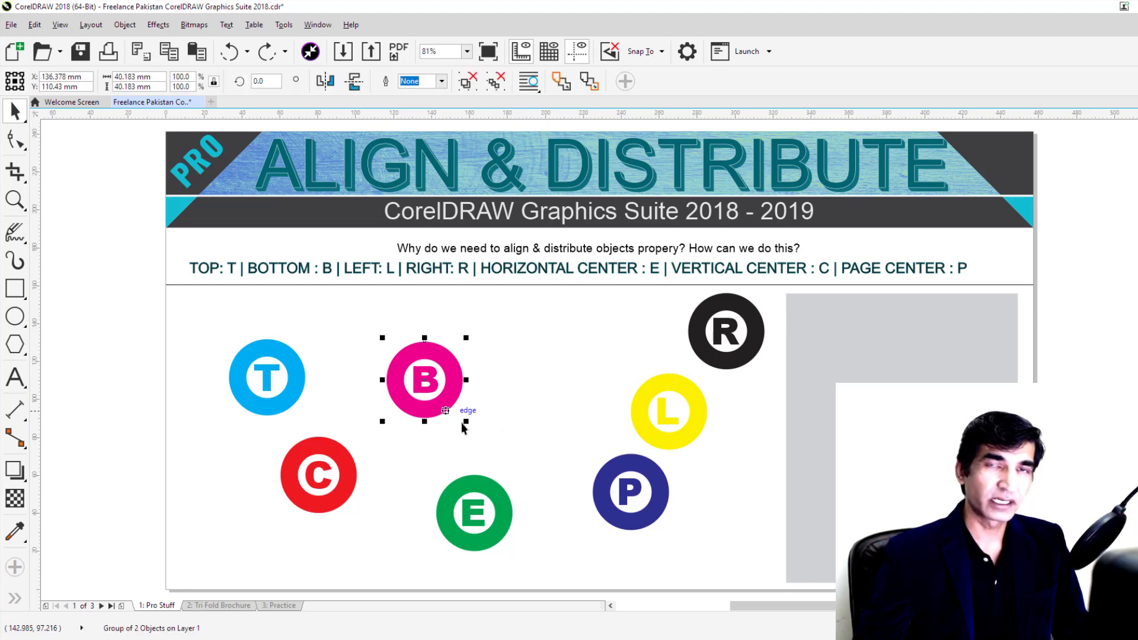
pyautogui.keyDown('shift'); pyautogui.click(605, 513); pyautogui.keyUp('shift')
pyautogui.keyDown('shift'); pyautogui.click(289, 399); pyautogui.keyUp('shift')
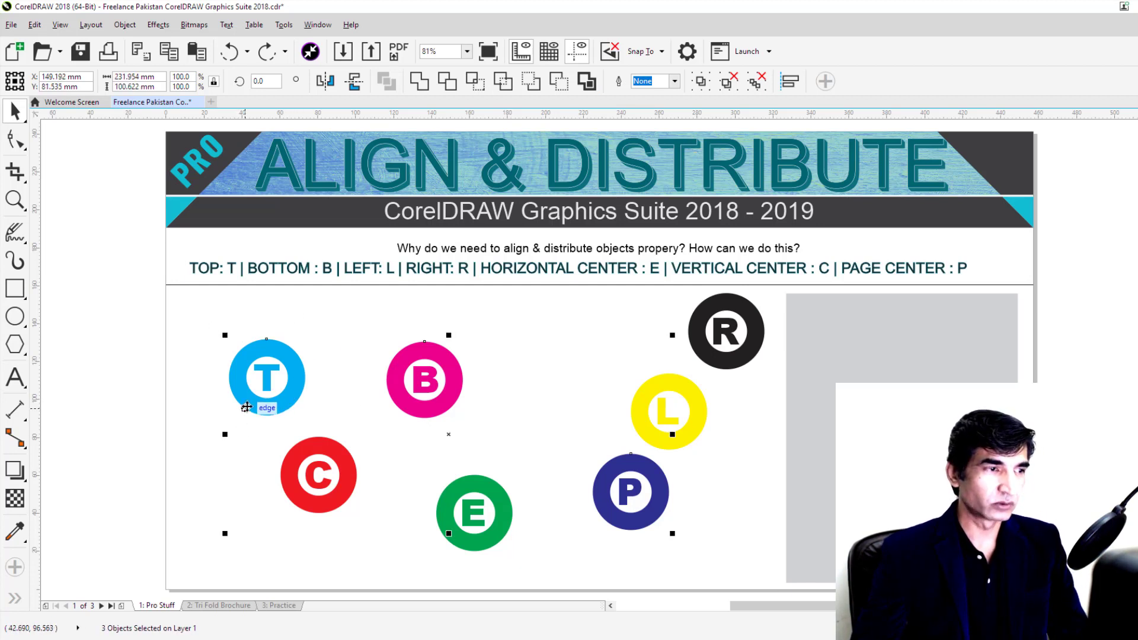
pyautogui.press('l')
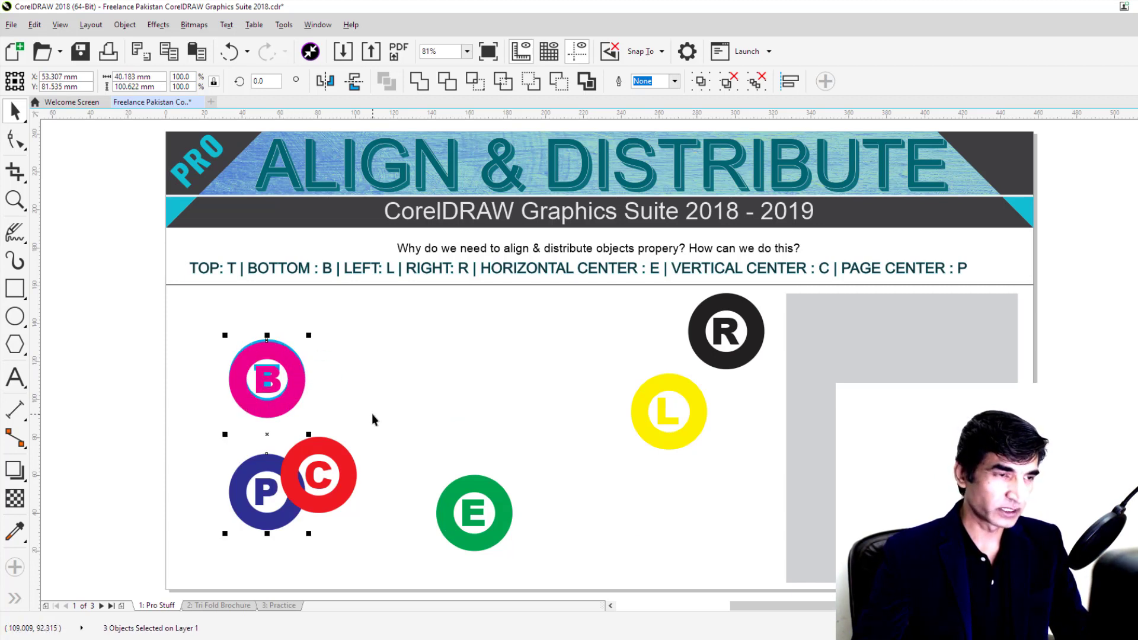
pyautogui.hotkey('ctrl', 'z')
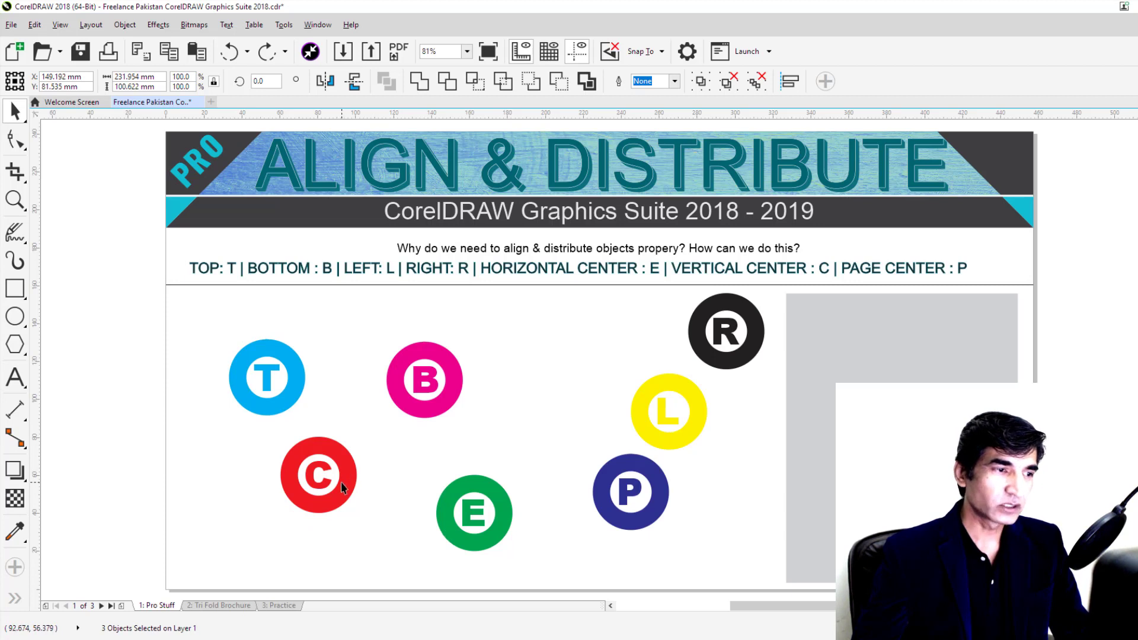
# - Align the right edges of the red C and green E circles to the black R circle, undo it and clear the selection
pyautogui.click(341, 482)
pyautogui.keyDown('shift'); pyautogui.click(503, 500); pyautogui.keyUp('shift')
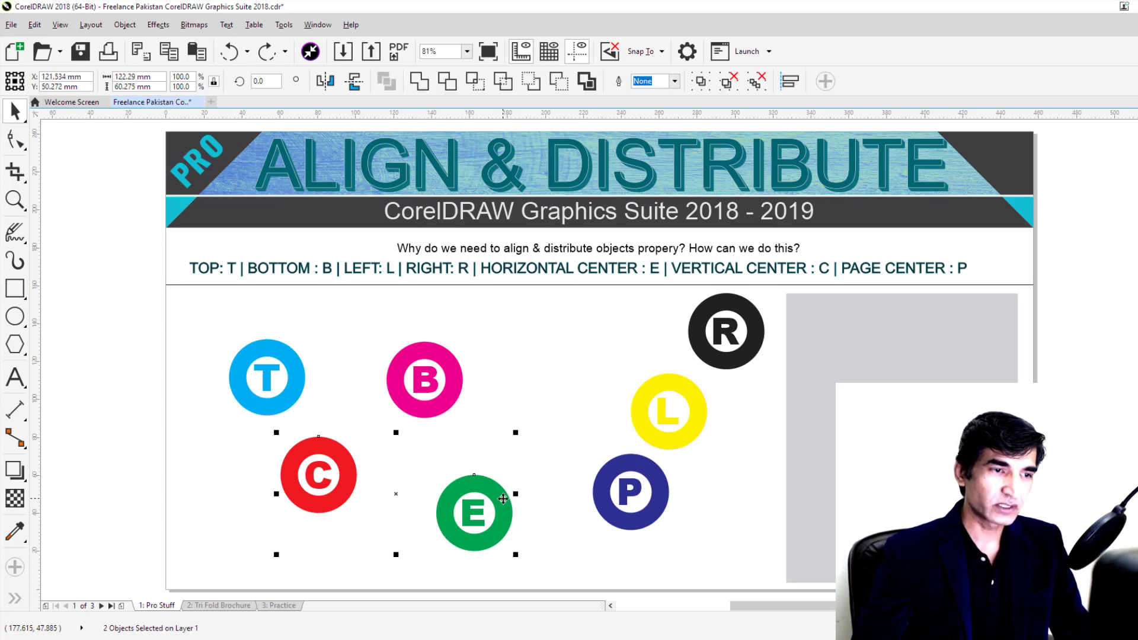
pyautogui.keyDown('shift'); pyautogui.click(699, 344); pyautogui.keyUp('shift')
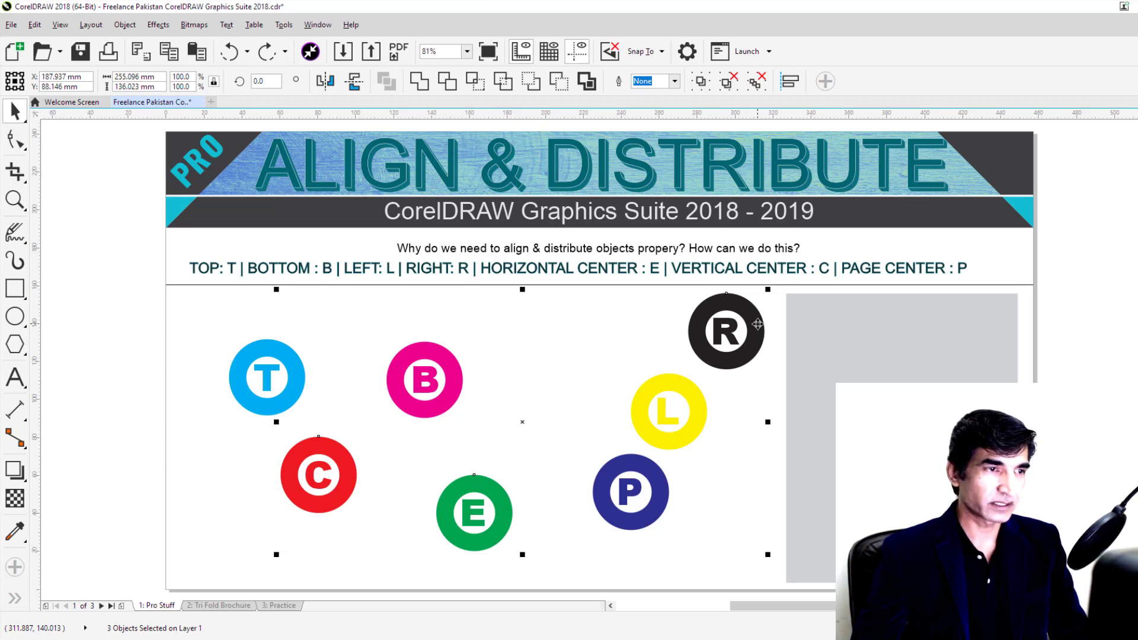
pyautogui.press('r')
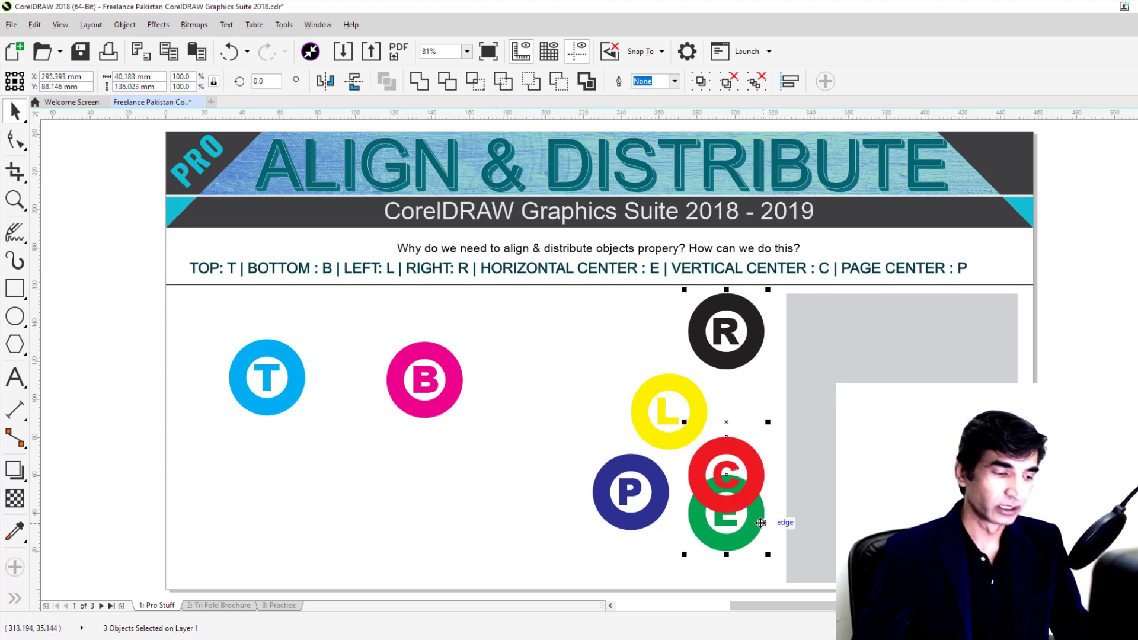
pyautogui.hotkey('ctrl', 'z')
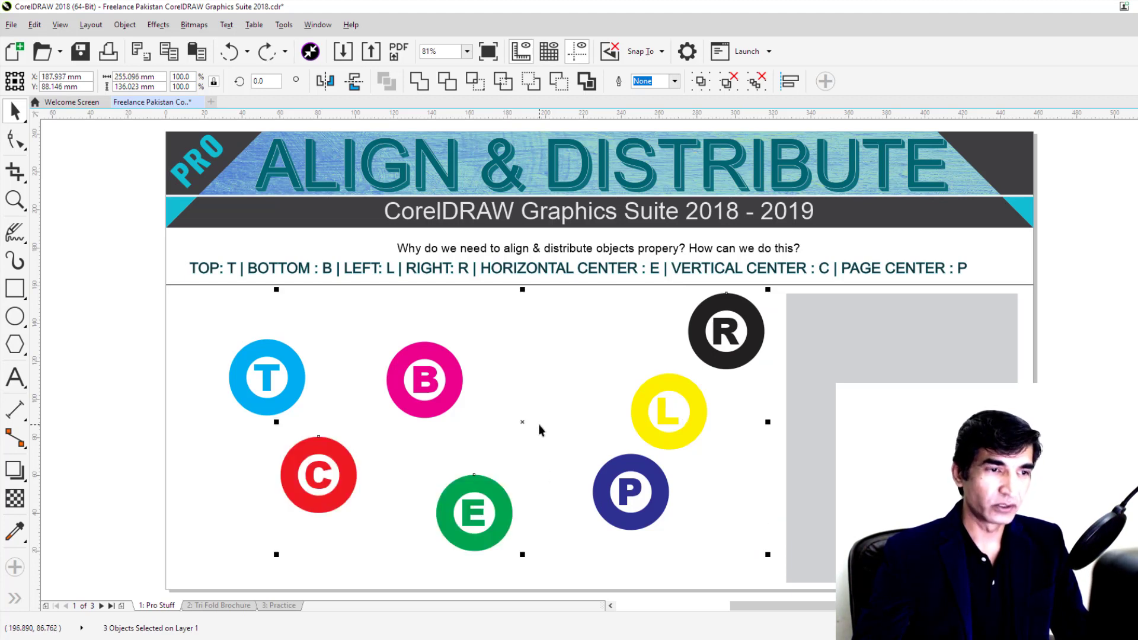
pyautogui.click(538, 423)
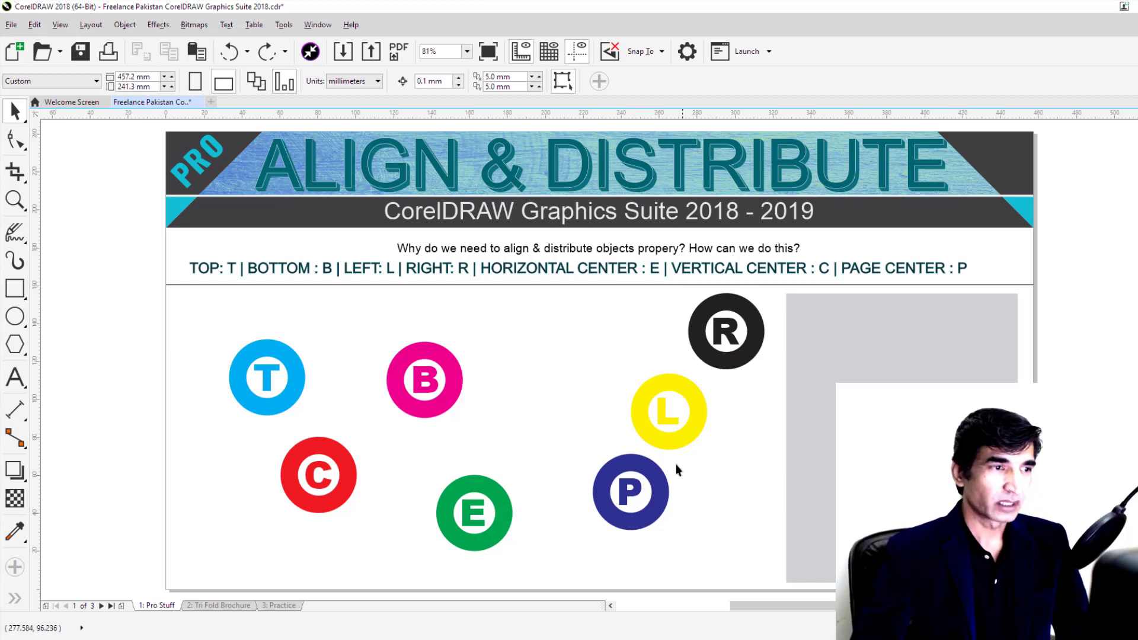
# - Align the bottom of the magenta B circle to the blue P circle, undo the alignment and clear the selection
pyautogui.click(458, 394)
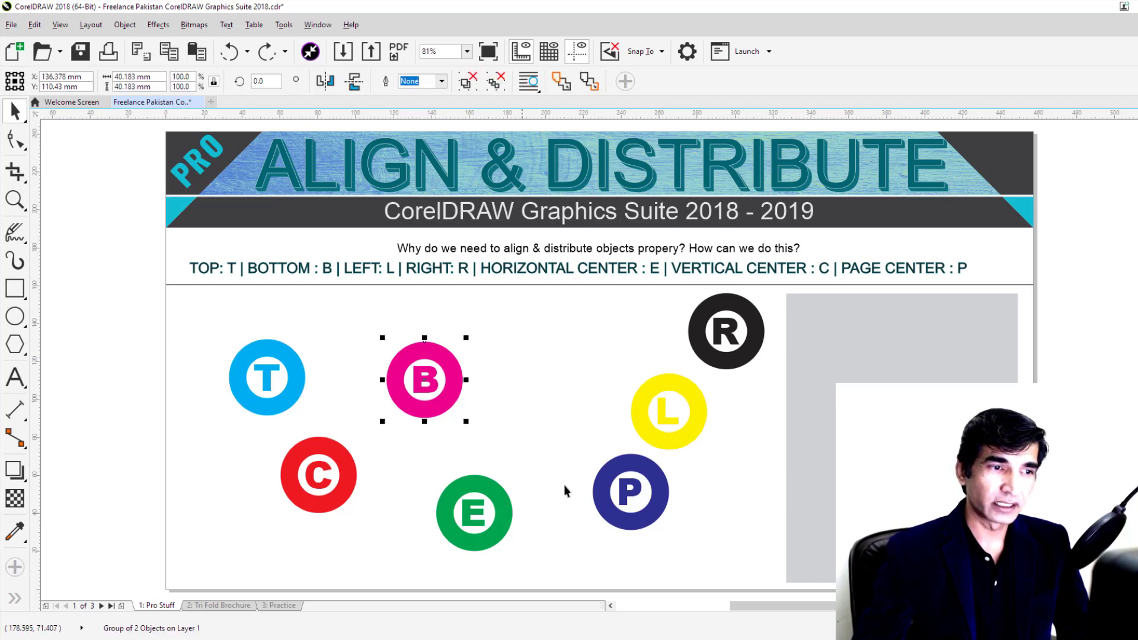
pyautogui.keyDown('shift'); pyautogui.click(604, 478); pyautogui.keyUp('shift')
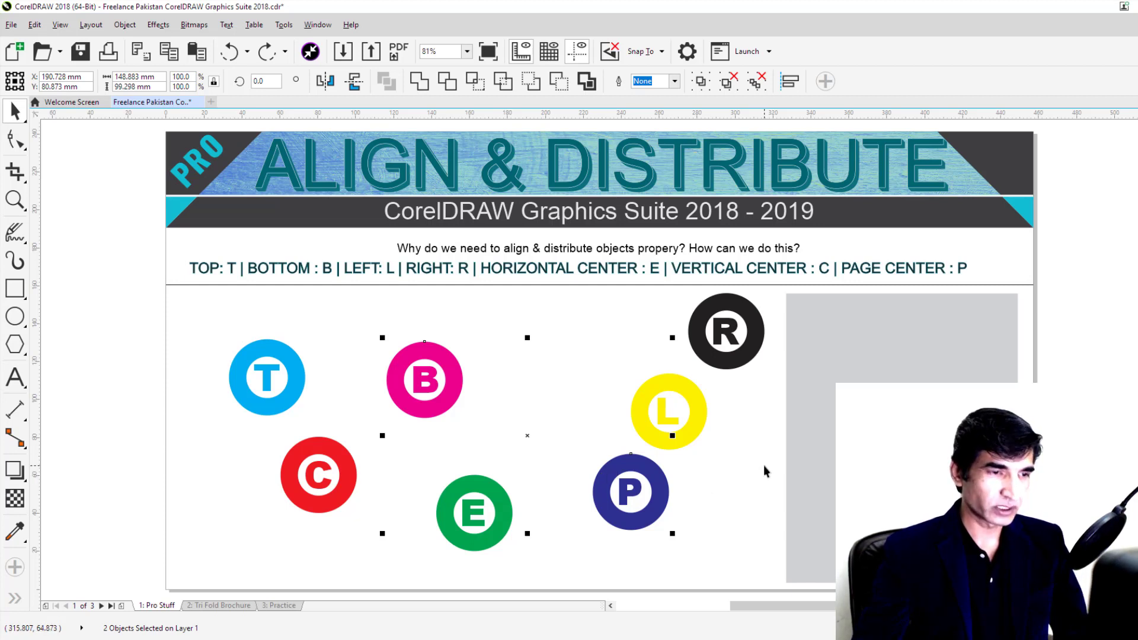
pyautogui.press('b')
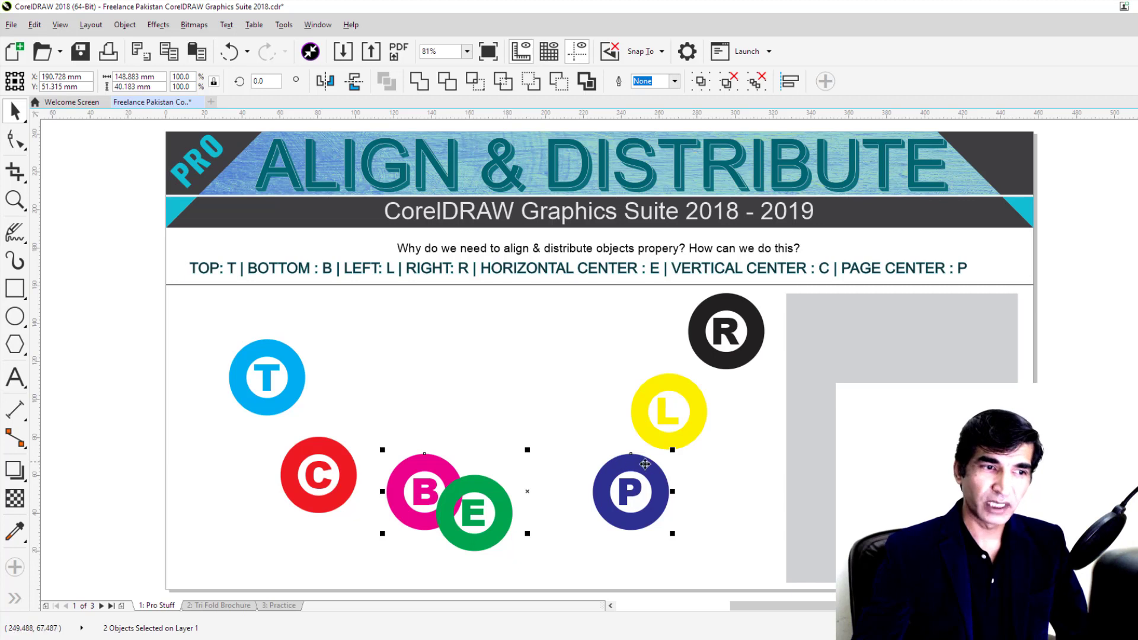
pyautogui.hotkey('ctrl', 'z')
pyautogui.click(741, 471)
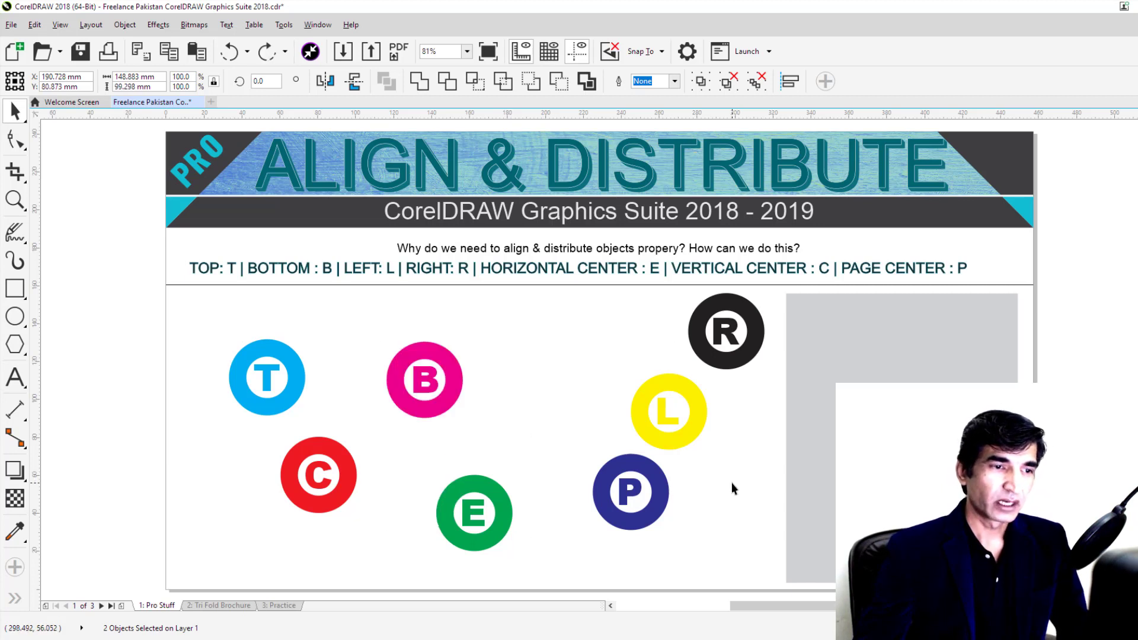
# - Align the left edges of the yellow L, blue P and green E circles to the cyan T circle, undo it and clear the selection
pyautogui.click(696, 425)
pyautogui.keyDown('shift'); pyautogui.click(643, 516); pyautogui.keyUp('shift')
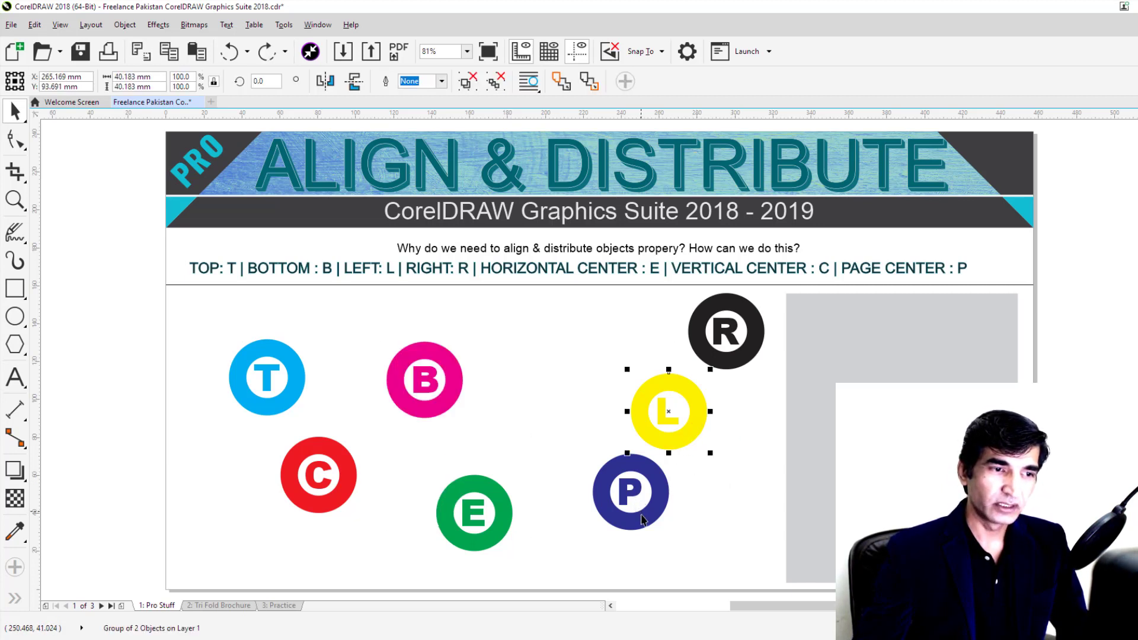
pyautogui.keyDown('shift'); pyautogui.click(505, 511); pyautogui.keyUp('shift')
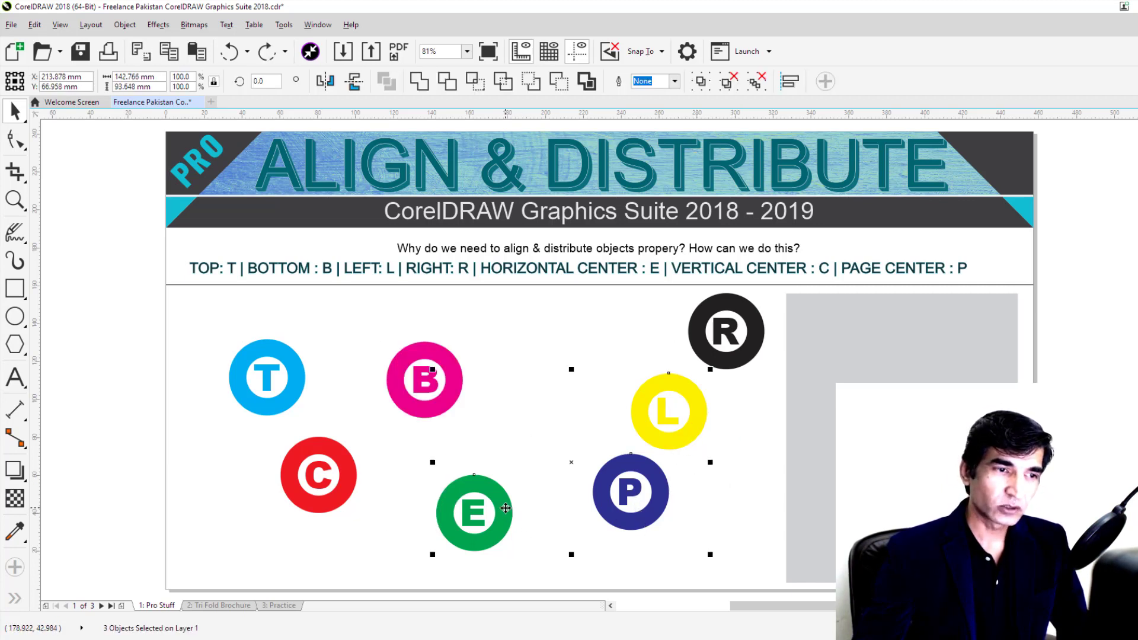
pyautogui.keyDown('shift'); pyautogui.click(273, 401); pyautogui.keyUp('shift')
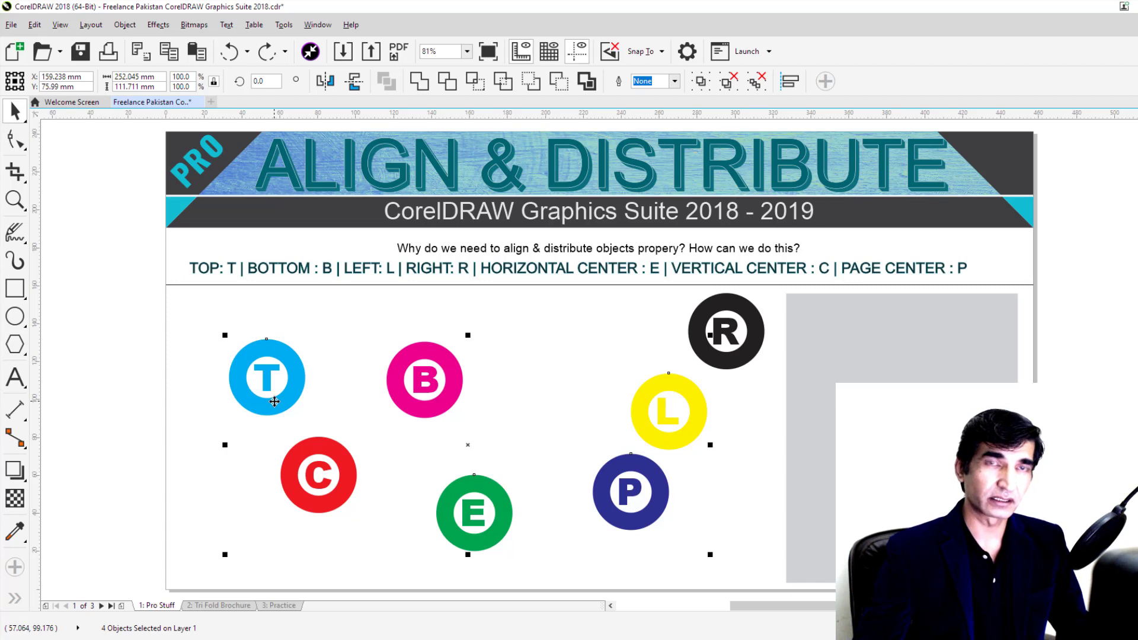
pyautogui.press('l')
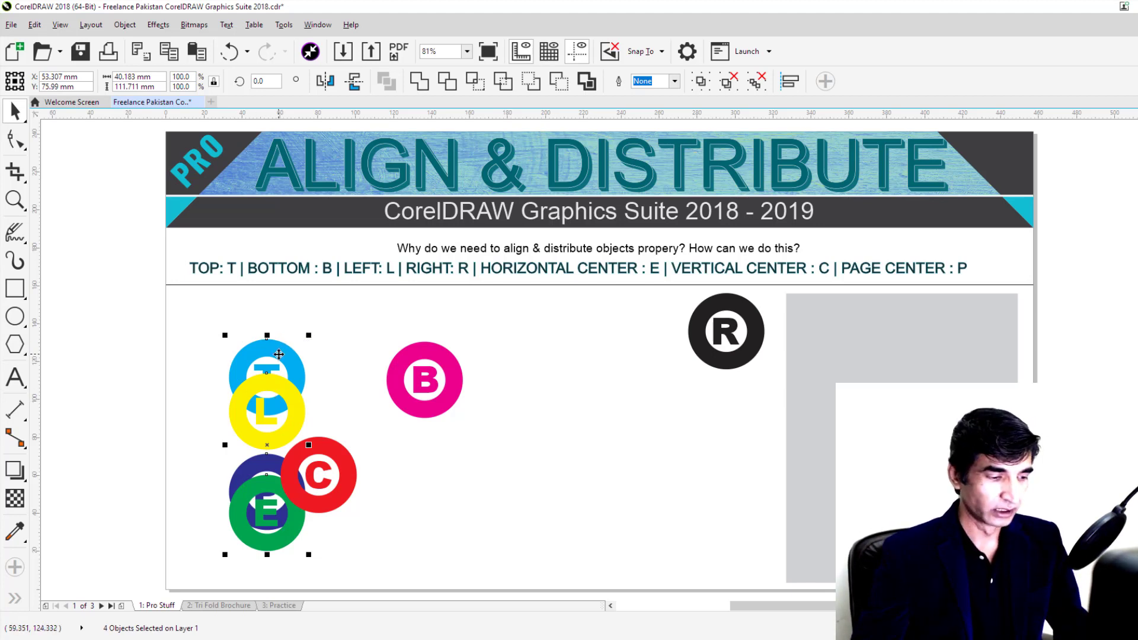
pyautogui.hotkey('ctrl', 'z')
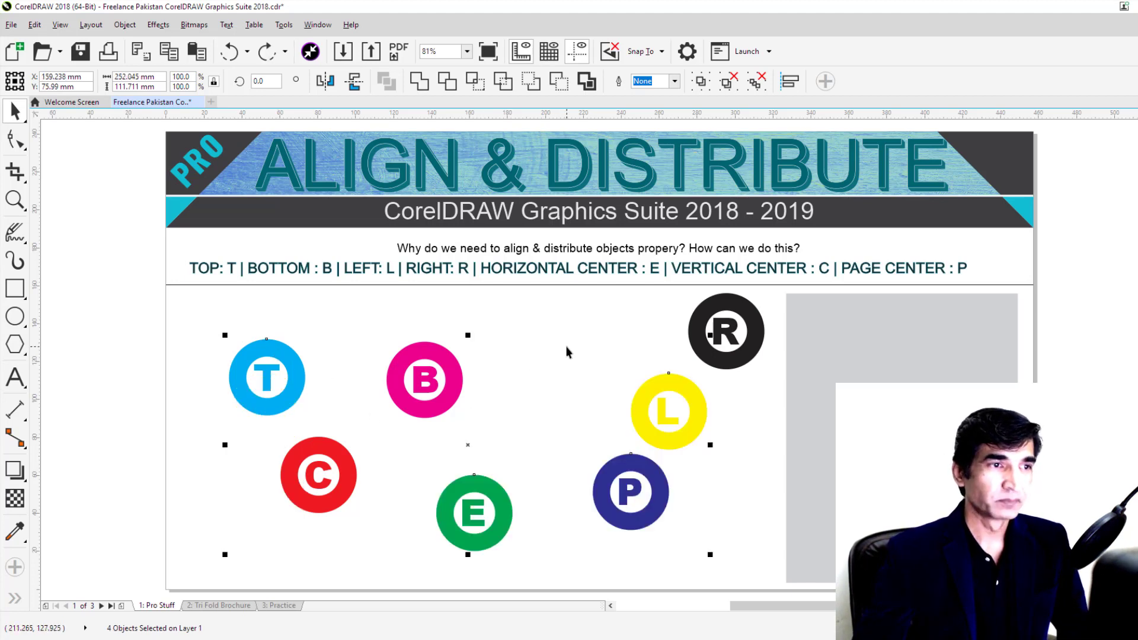
pyautogui.click(565, 346)
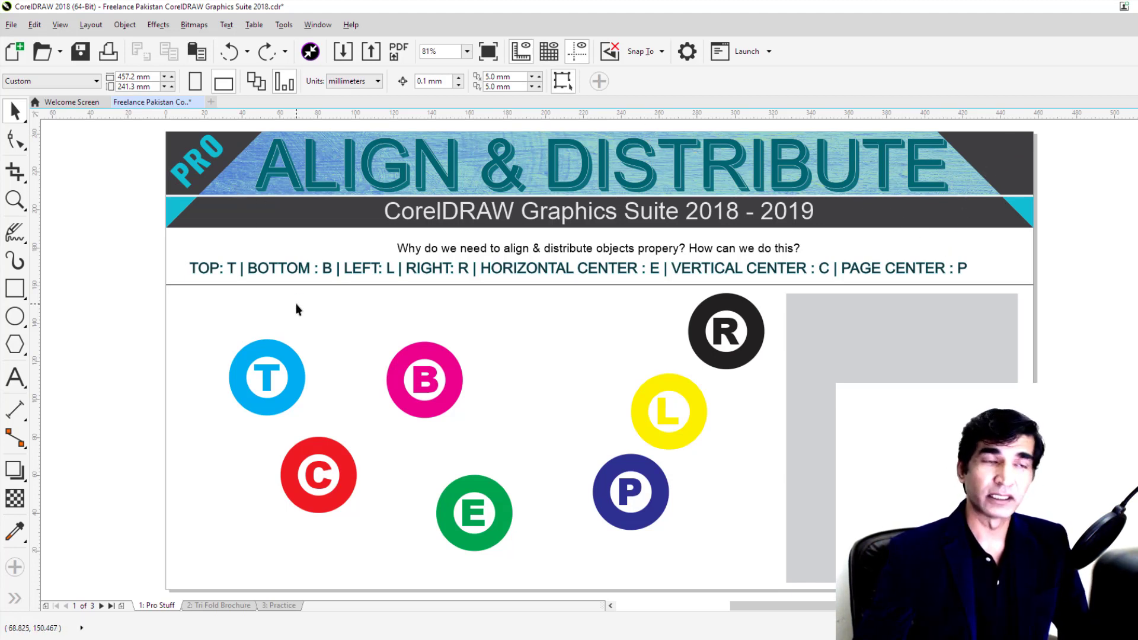
# - Center the blue P circle on the page
pyautogui.click(641, 460)
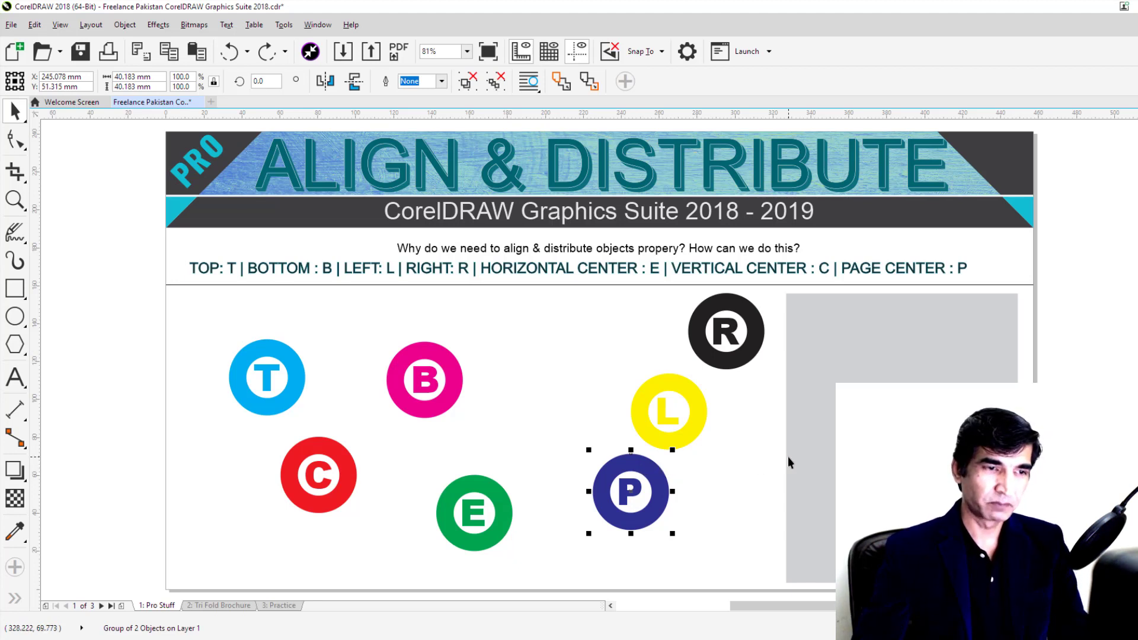
pyautogui.hotkey('ctrl', 'shift', 'z')
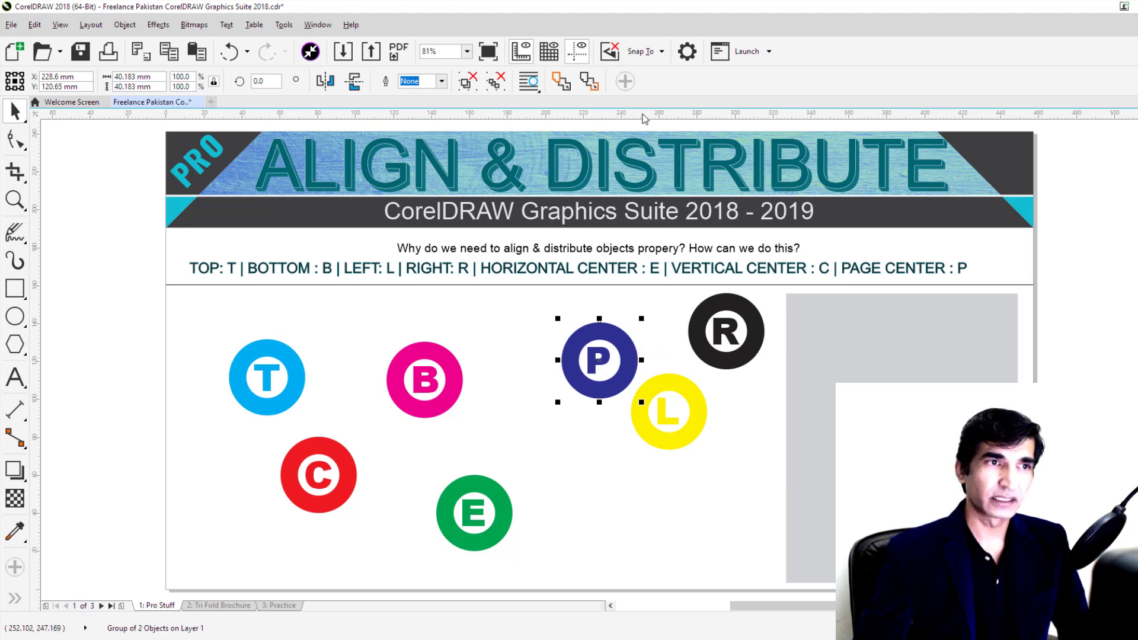
# - Add a horizontal and a vertical guideline, center each on the page, and inspect their crossing on the P circle up close
pyautogui.moveTo(645, 117); pyautogui.dragTo(644, 571)
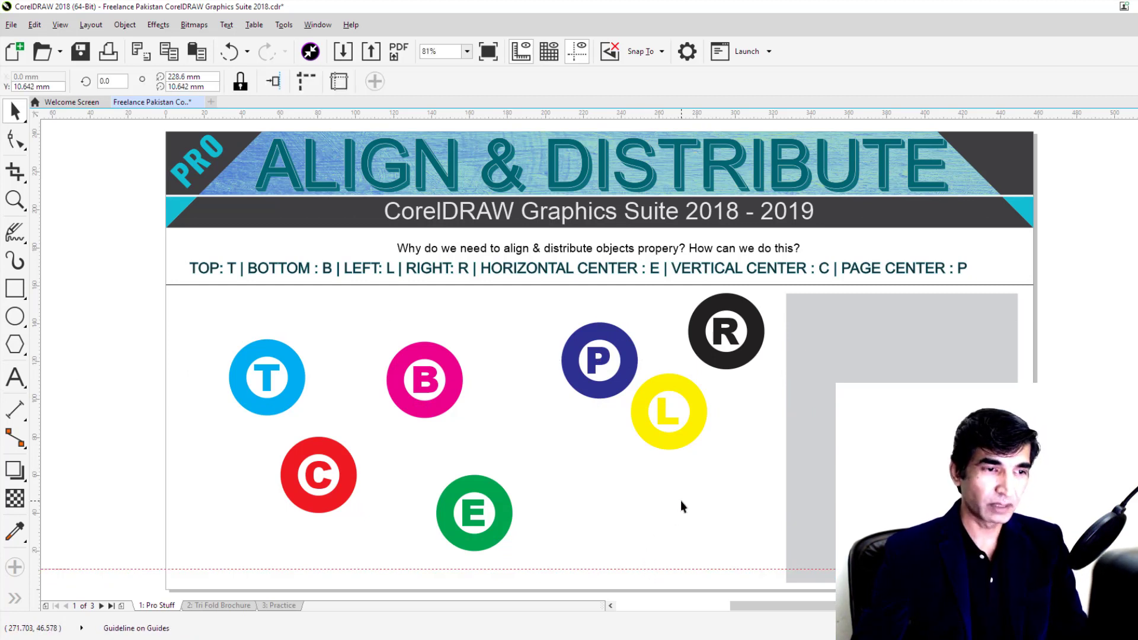
pyautogui.press('p')
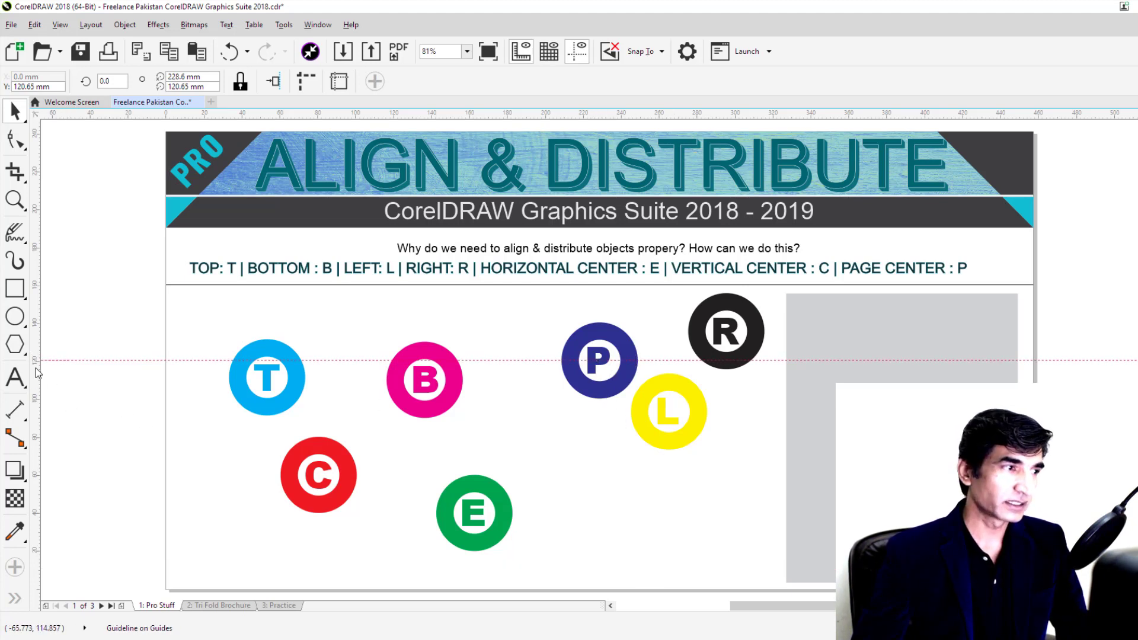
pyautogui.moveTo(36, 369); pyautogui.dragTo(366, 431)
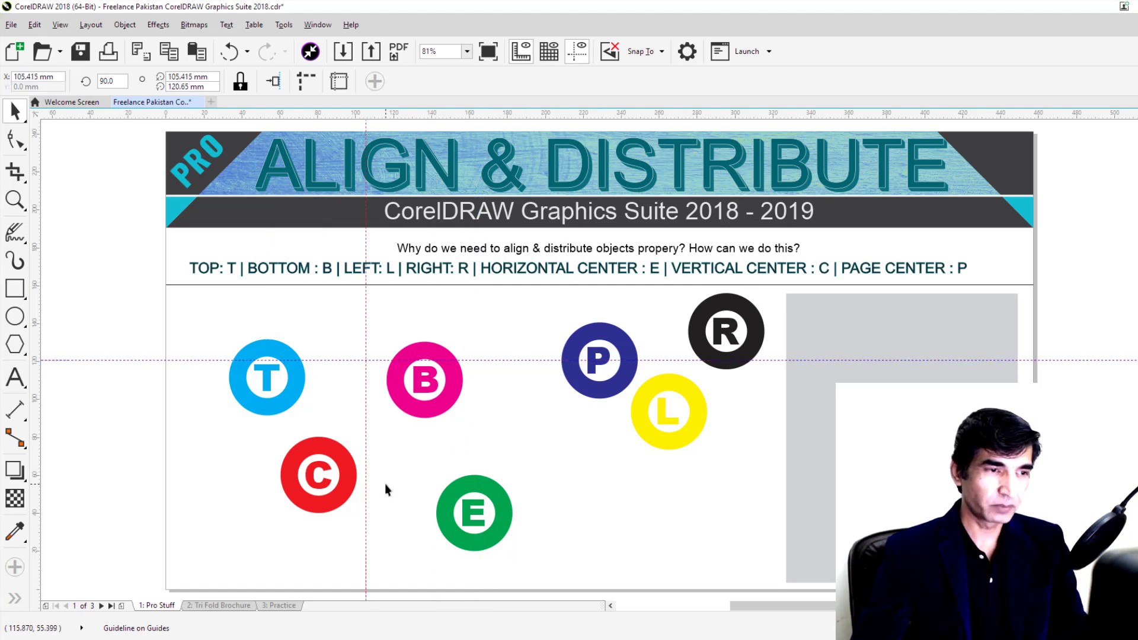
pyautogui.press('p')
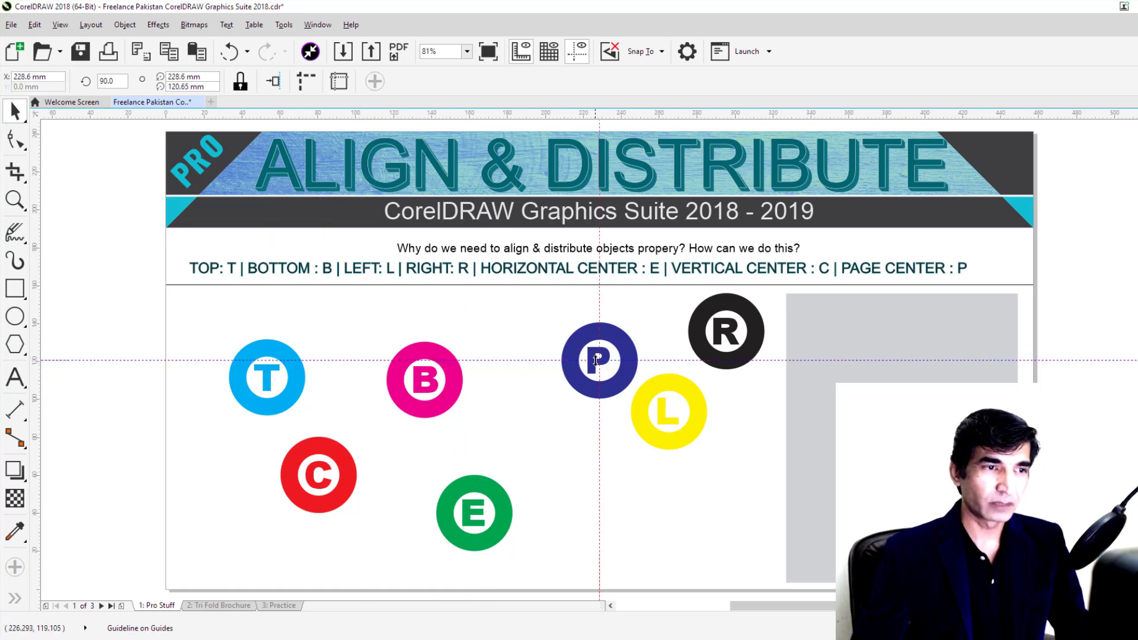
pyautogui.scroll(5, 597, 363)
pyautogui.scroll(2, 629, 370)
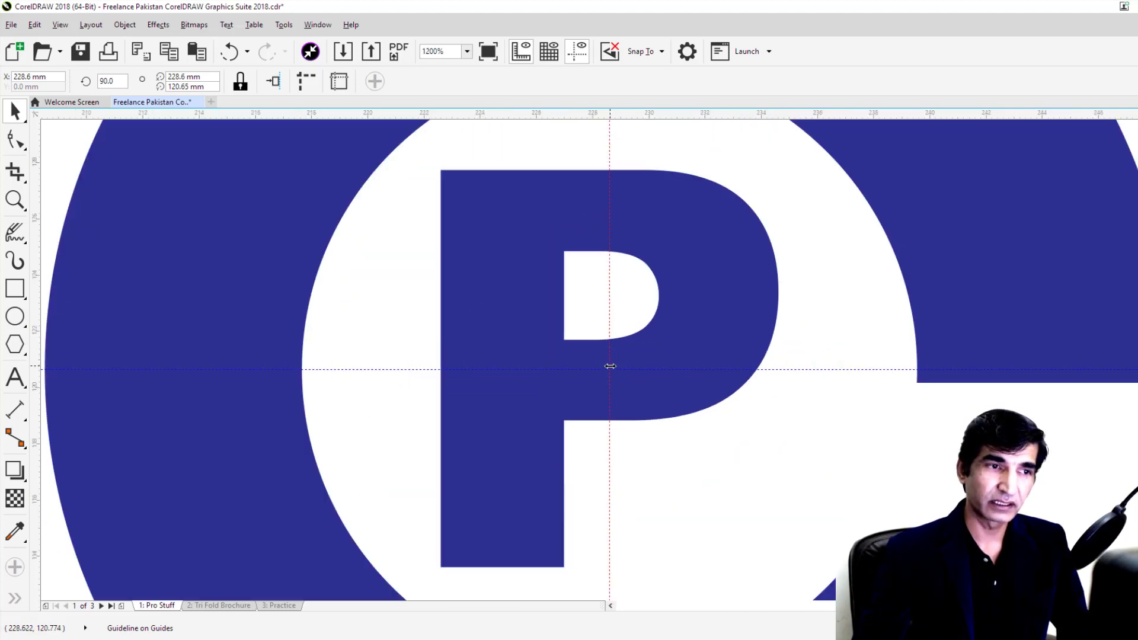
pyautogui.scroll(-7, 611, 367)
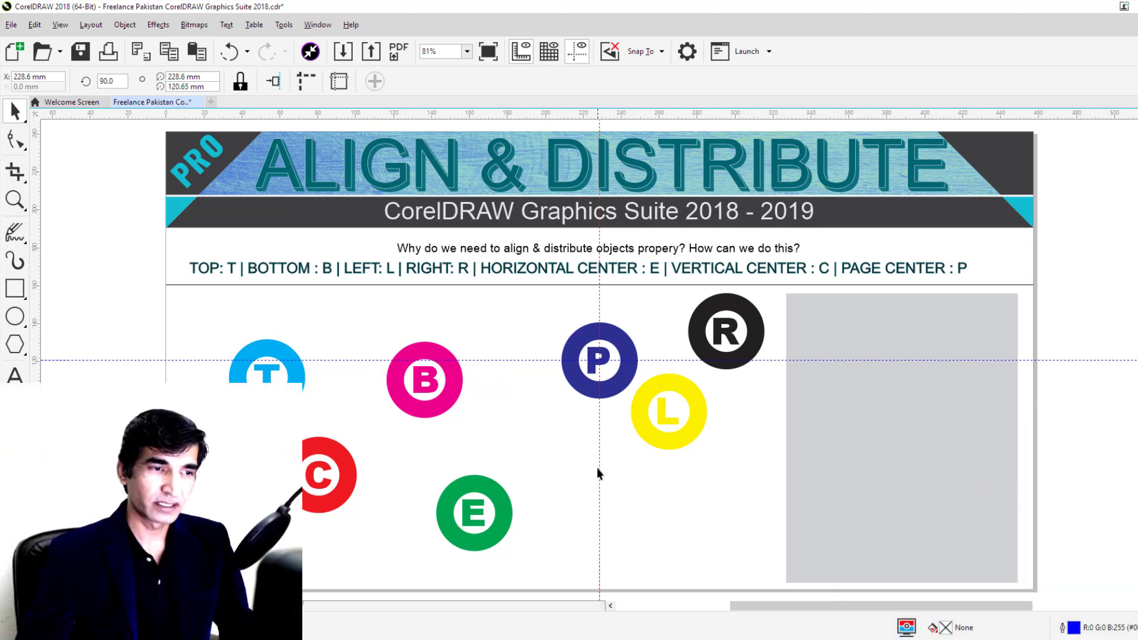
# - Delete the vertical and the horizontal guideline crossing the blue P circle
pyautogui.press('Delete')
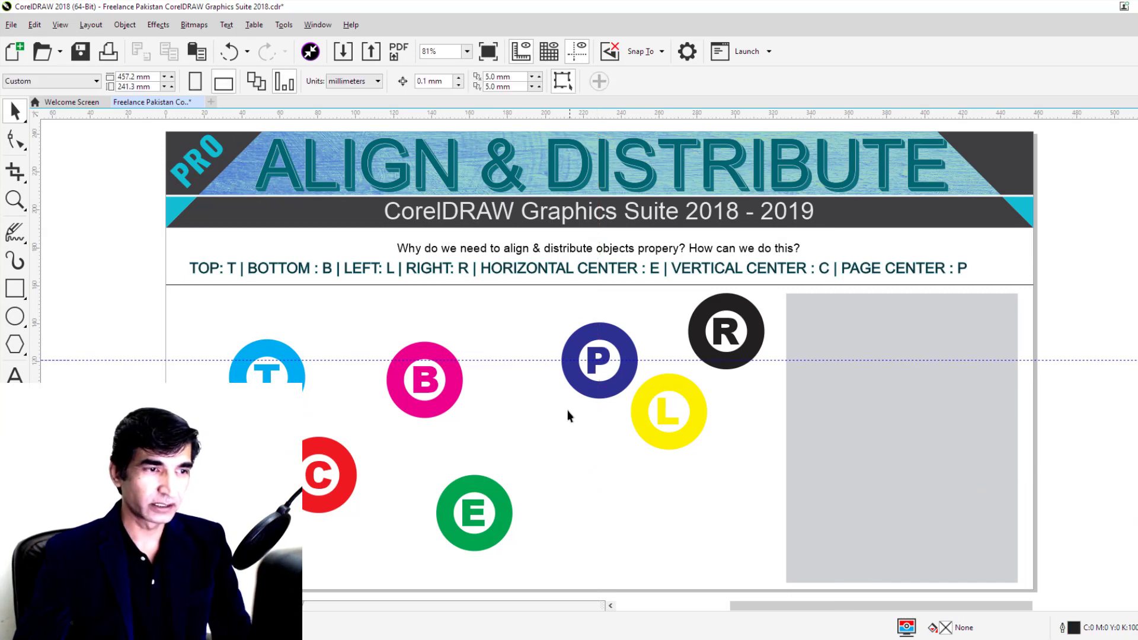
pyautogui.click(541, 361)
pyautogui.press('Delete')
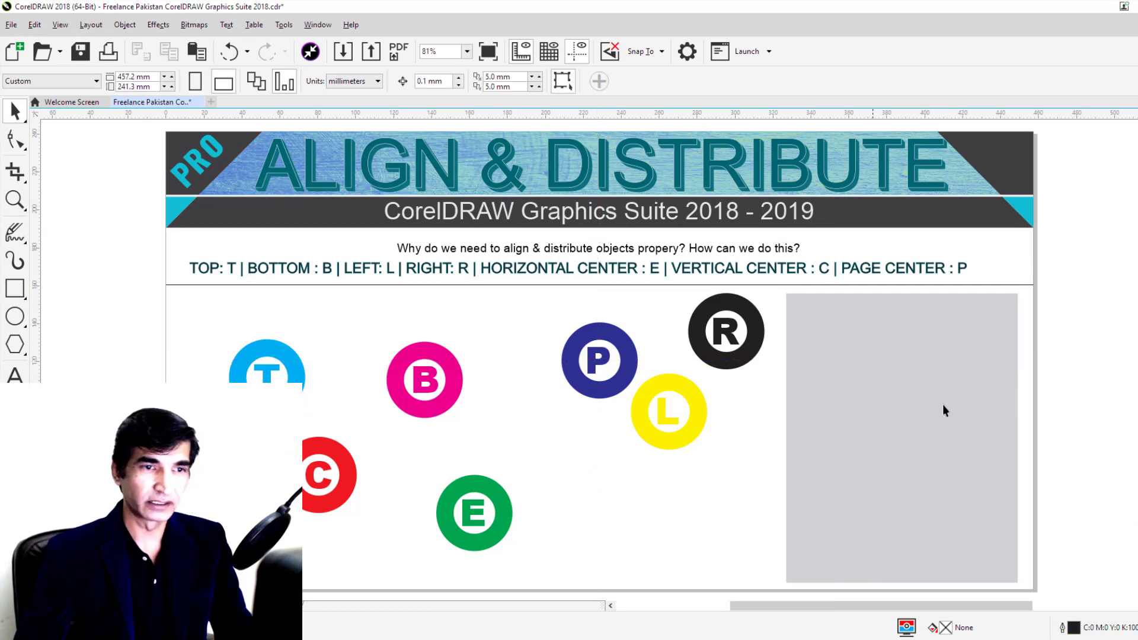
# - Align the top edge of the cyan T circle to the grey rectangle and clear the selection
pyautogui.click(870, 413)
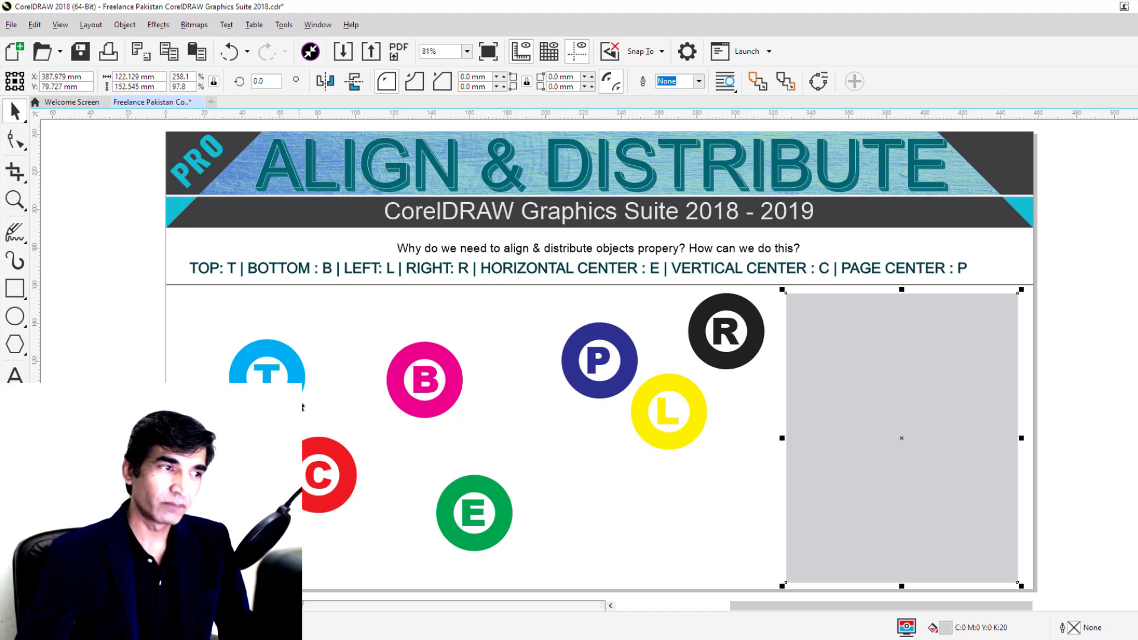
pyautogui.click(267, 339)
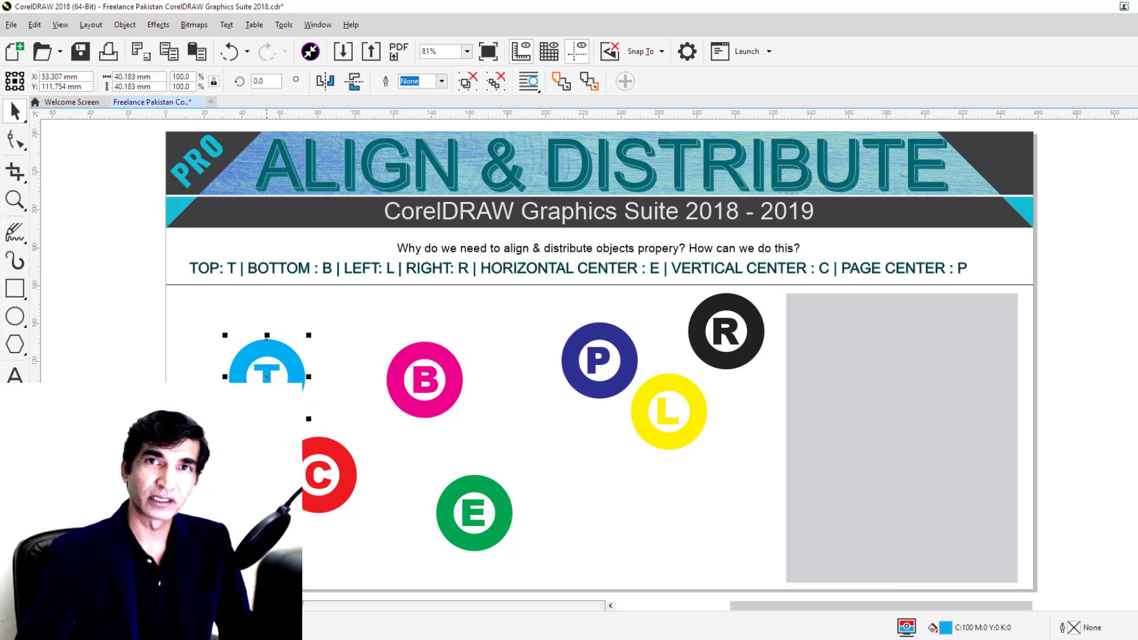
pyautogui.keyDown('shift'); pyautogui.click(928, 370); pyautogui.keyUp('shift')
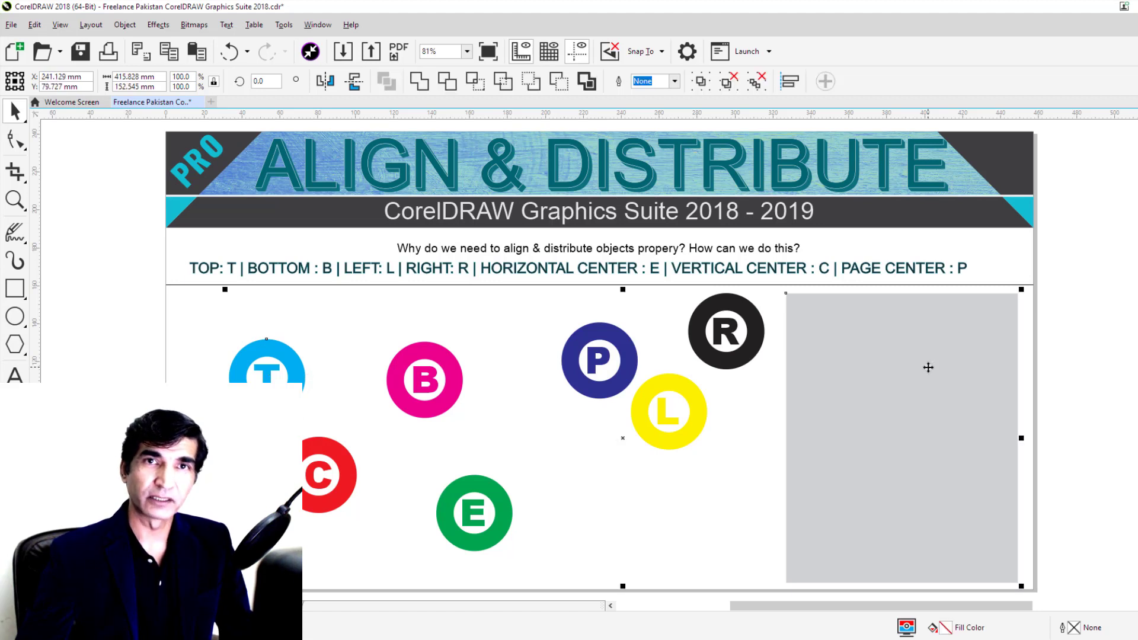
pyautogui.press('t')
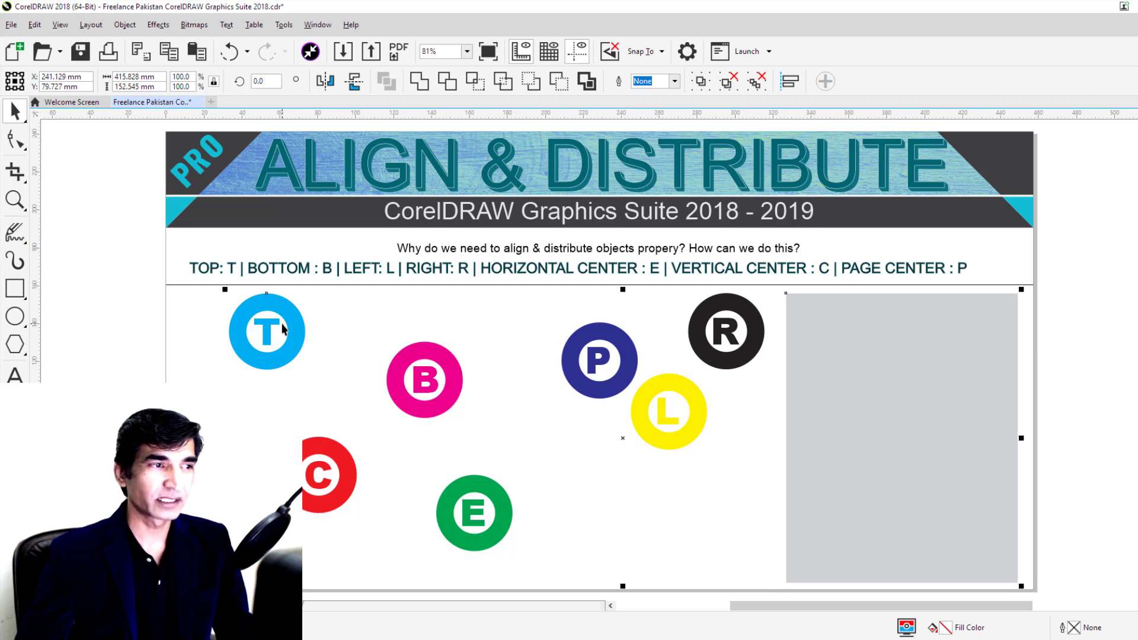
pyautogui.click(656, 476)
# - Move the cyan T circle onto the grey rectangle and align its top edge to the rectangle
pyautogui.moveTo(296, 345); pyautogui.dragTo(918, 476)
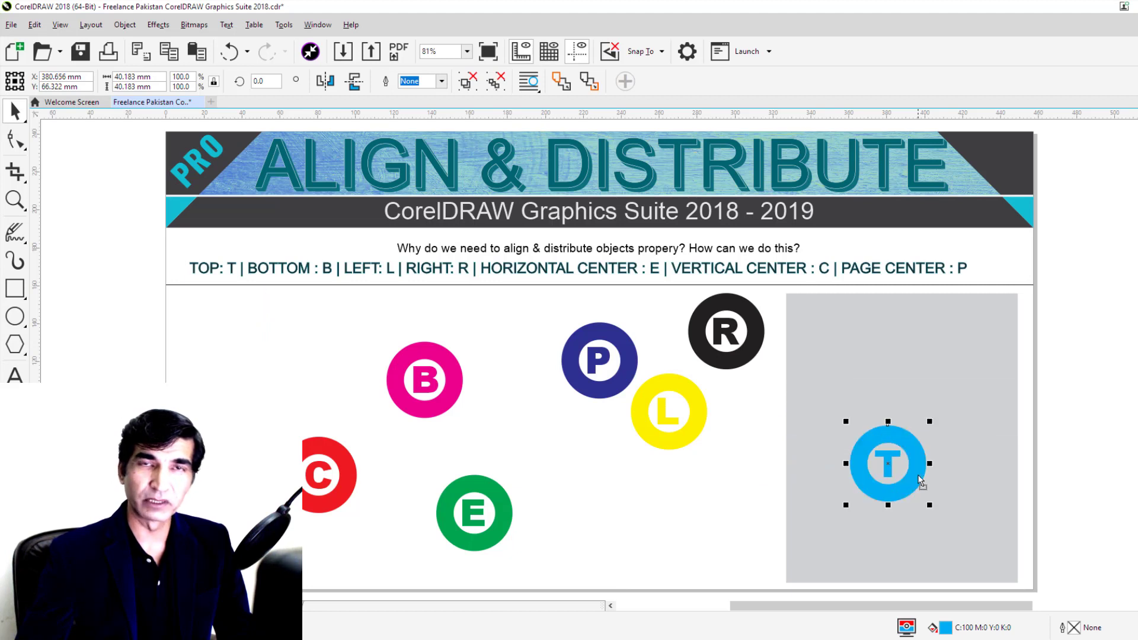
pyautogui.keyDown('shift'); pyautogui.click(936, 364); pyautogui.keyUp('shift')
pyautogui.press('t')
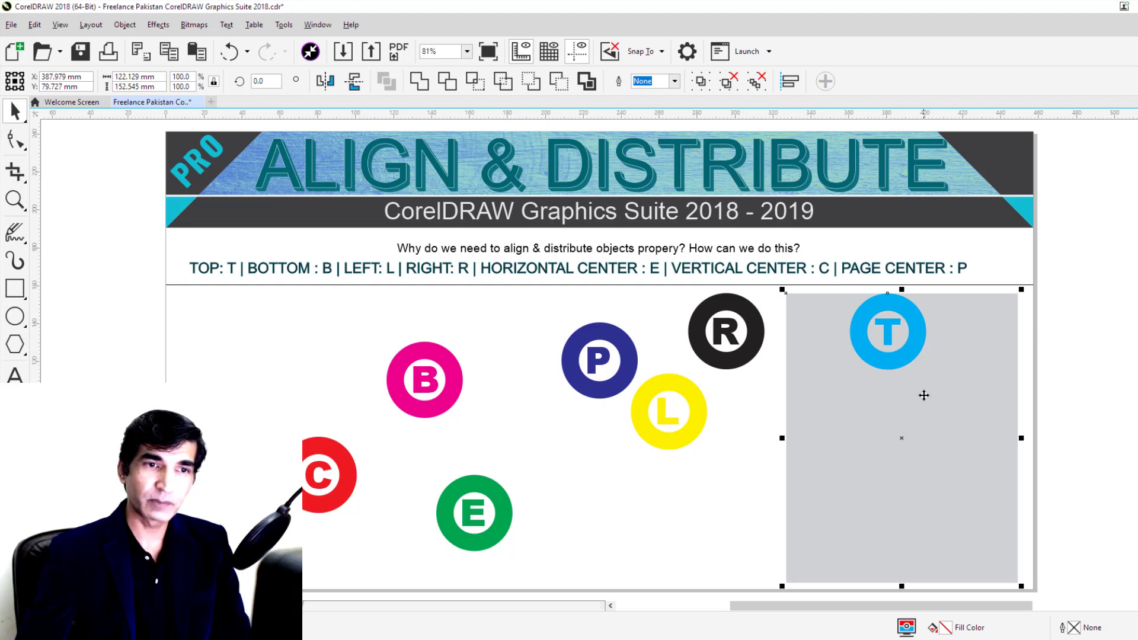
# - Align the cyan T circle to the grey rectangle's left and right edges, ending in its bottom-left corner
pyautogui.press('l')
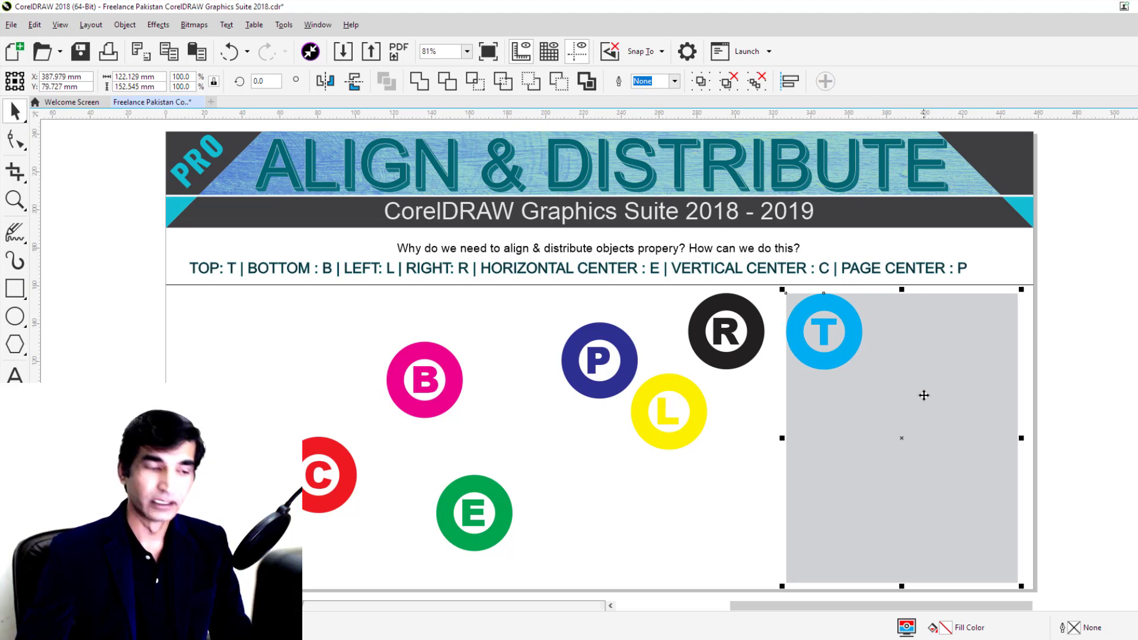
pyautogui.press('r')
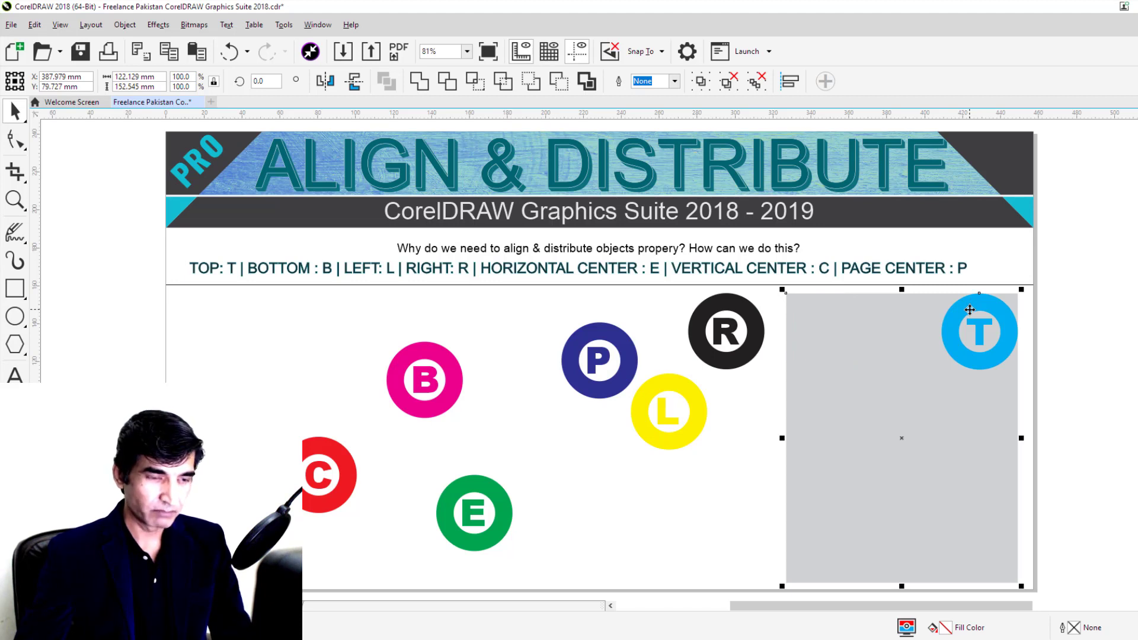
pyautogui.press('b')
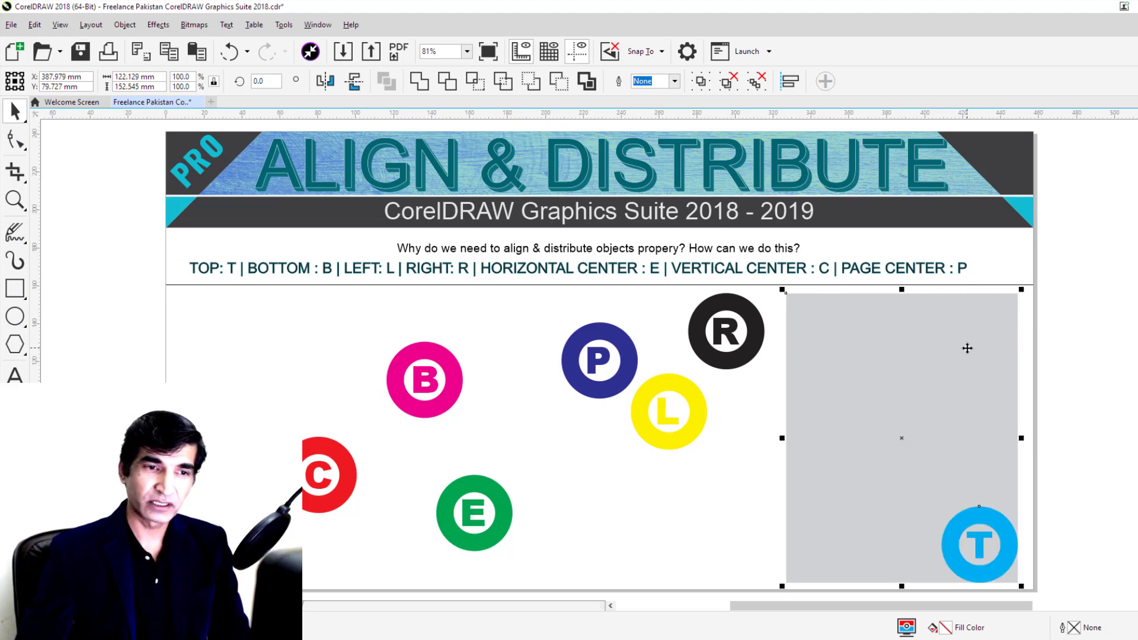
pyautogui.press('l')
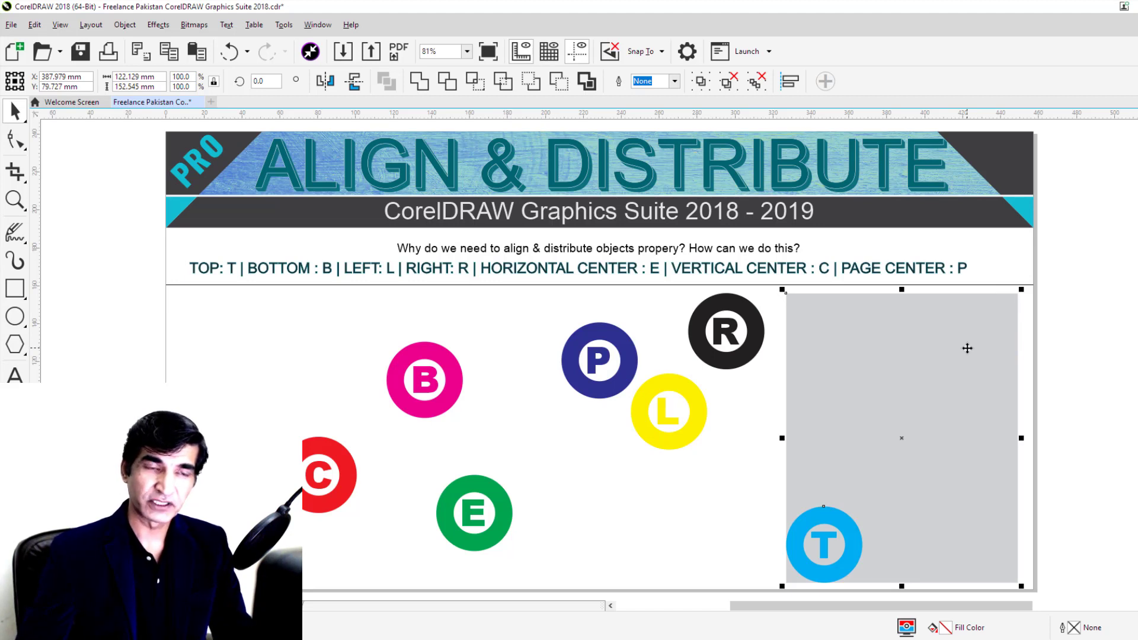
# - Center the cyan T circle and the grey rectangle together on the page, and undo it
pyautogui.press('p')
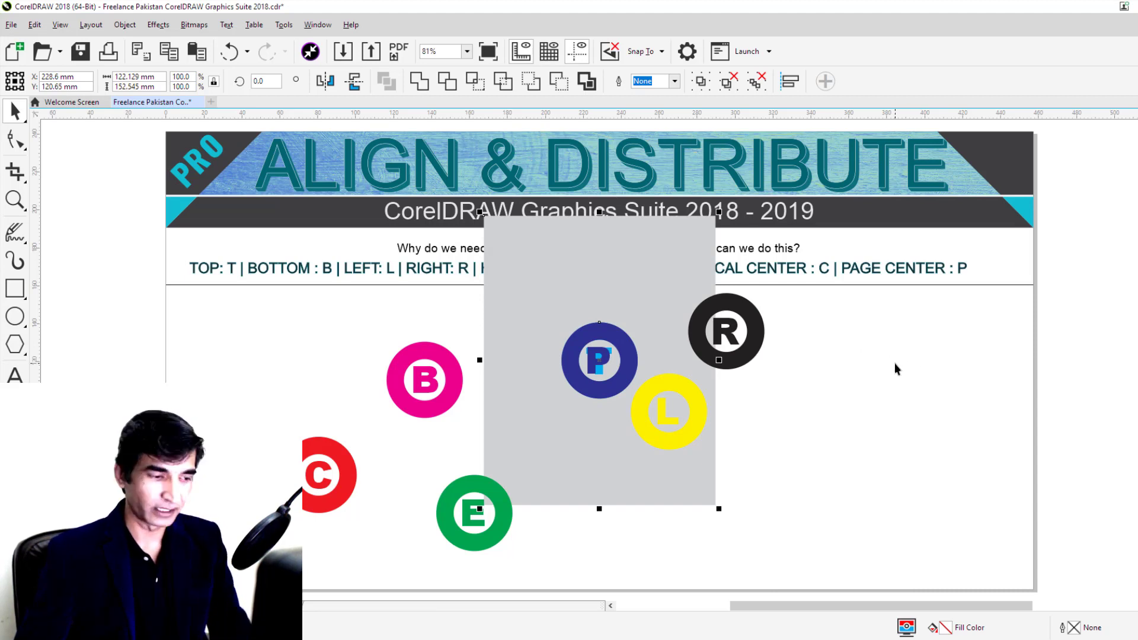
pyautogui.hotkey('ctrl', 'z')
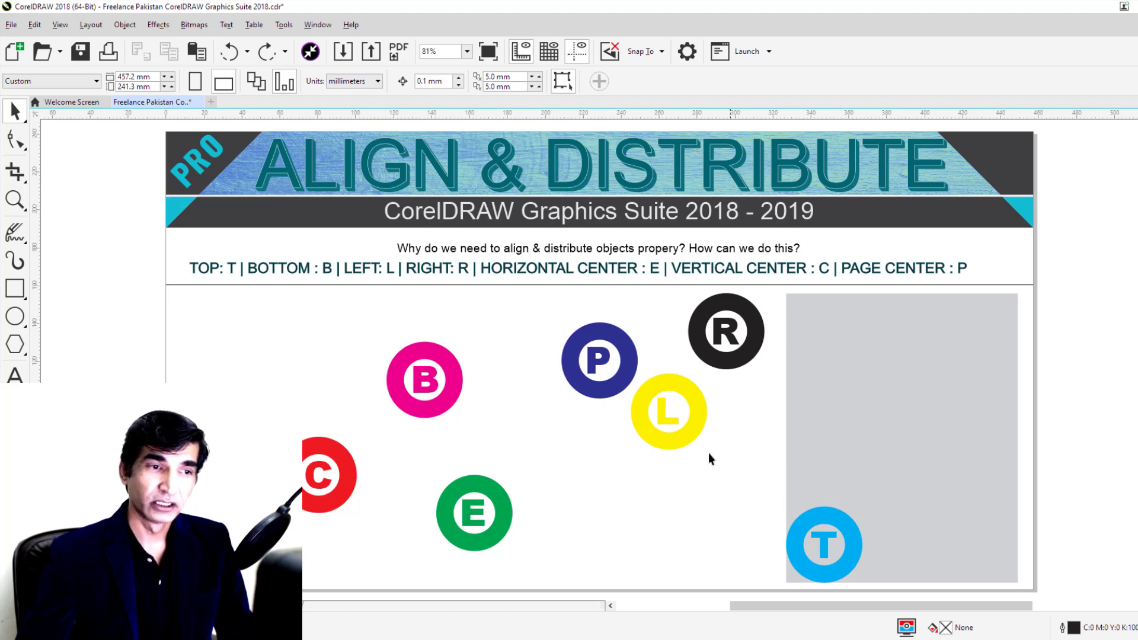
# - Align the bottom edge of the yellow L circle to the cyan T circle and clear the selection
pyautogui.click(673, 442)
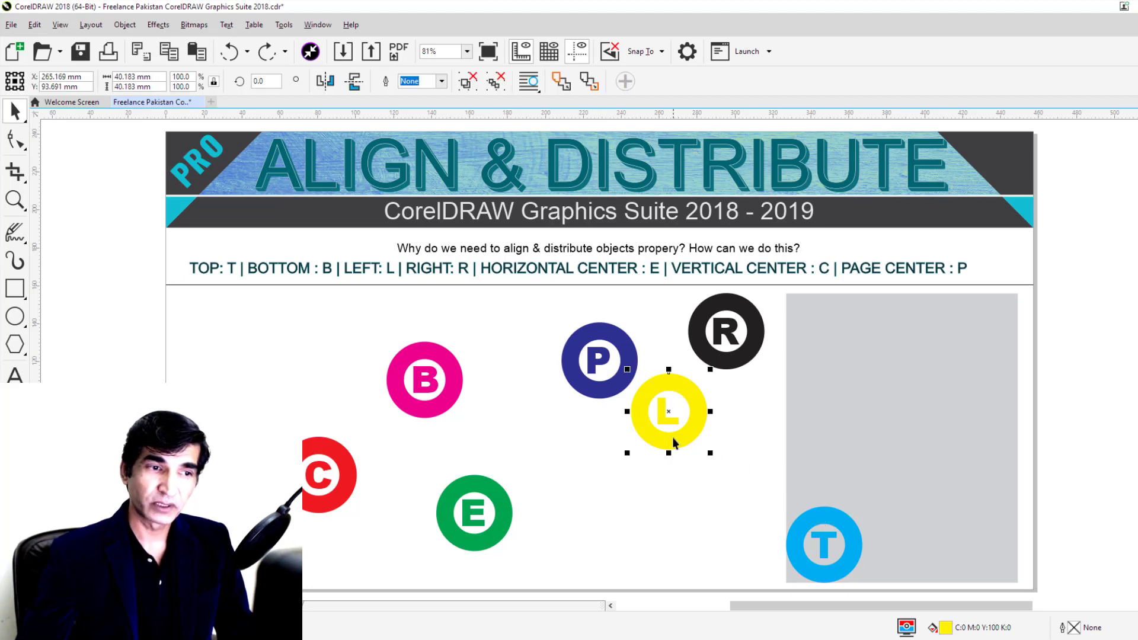
pyautogui.keyDown('shift'); pyautogui.click(841, 521); pyautogui.keyUp('shift')
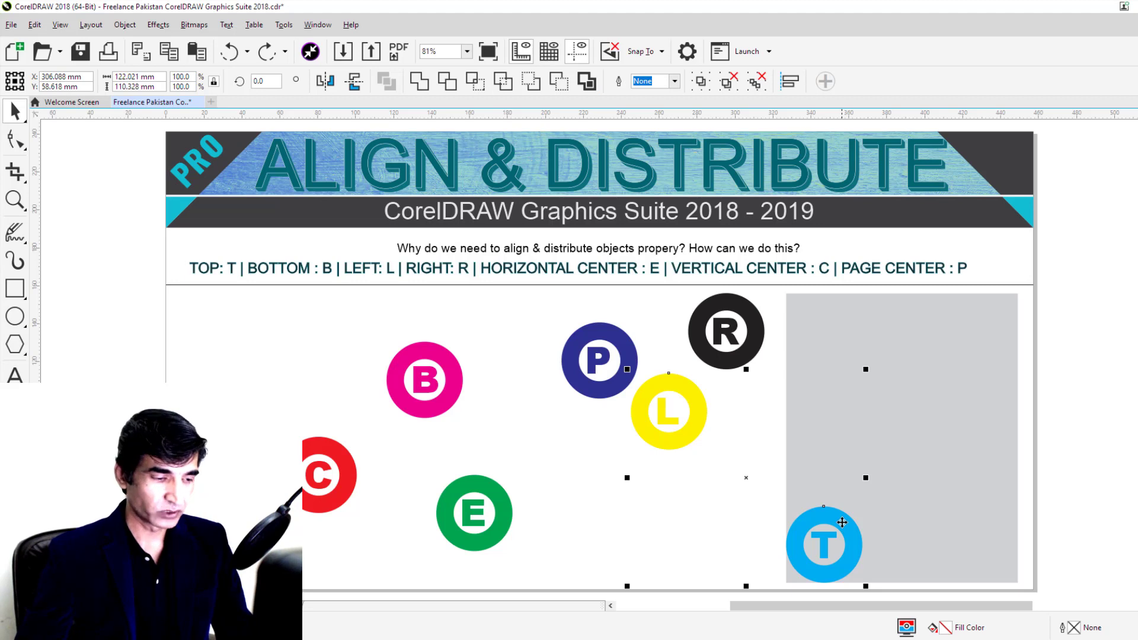
pyautogui.press('b')
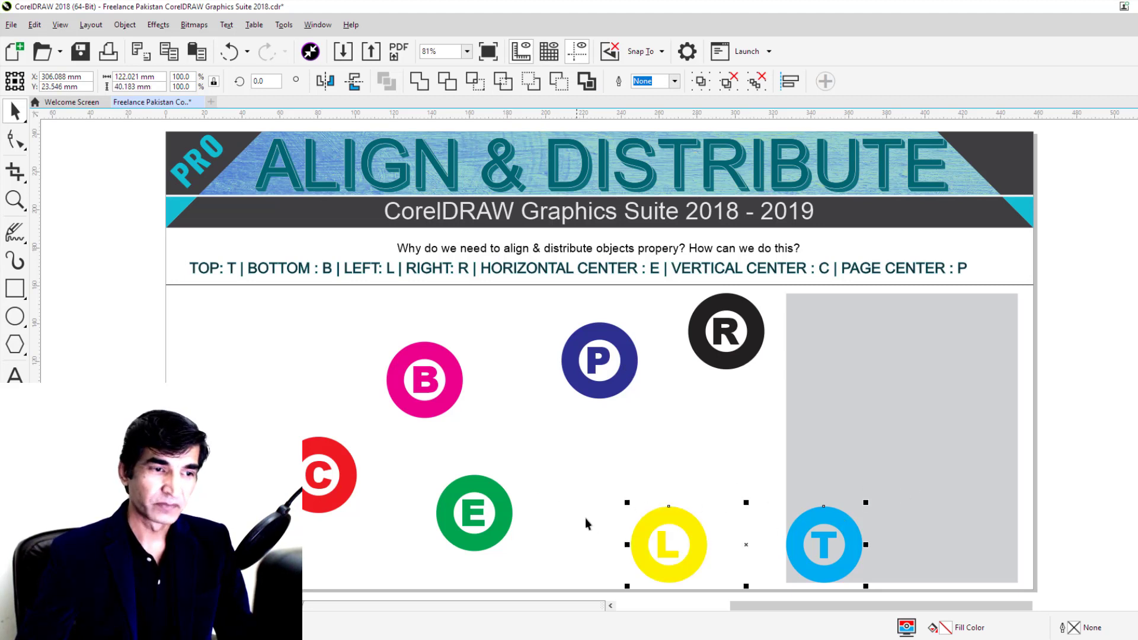
pyautogui.click(561, 542)
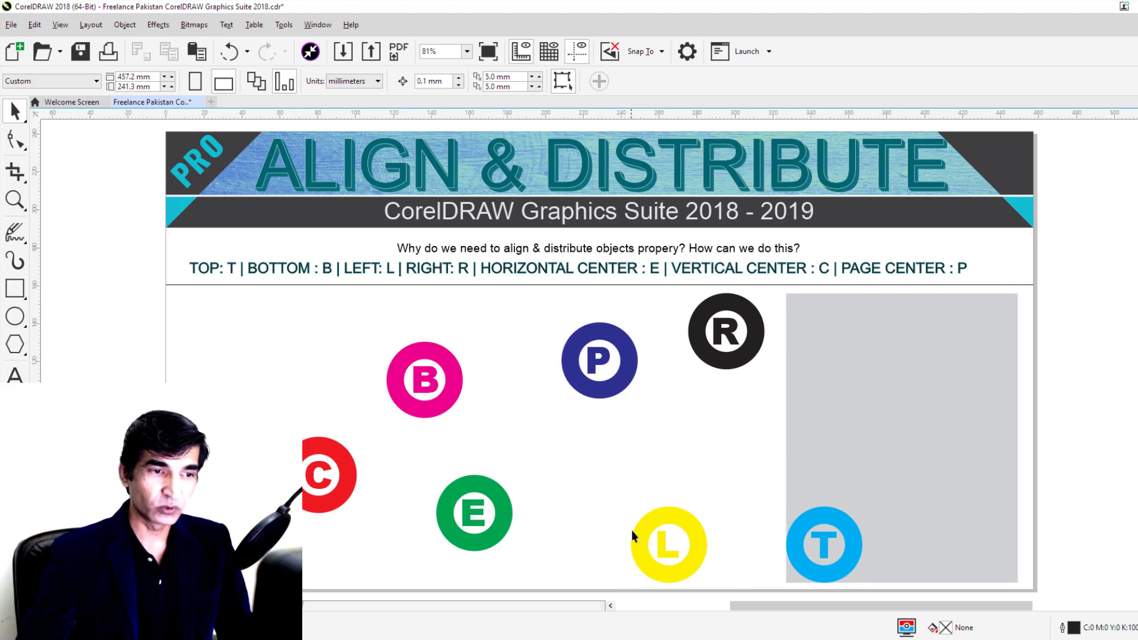
# - Align the bottom edge of the green E circle to the yellow L circle and clear the selection
pyautogui.click(501, 512)
pyautogui.keyDown('shift'); pyautogui.click(670, 518); pyautogui.keyUp('shift')
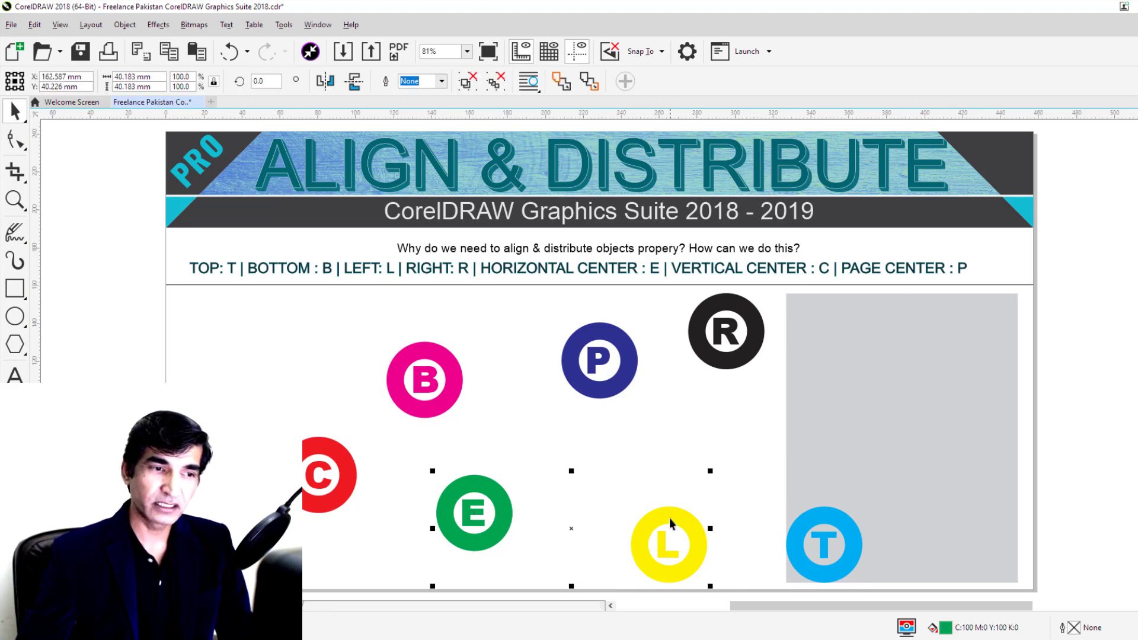
pyautogui.press('b')
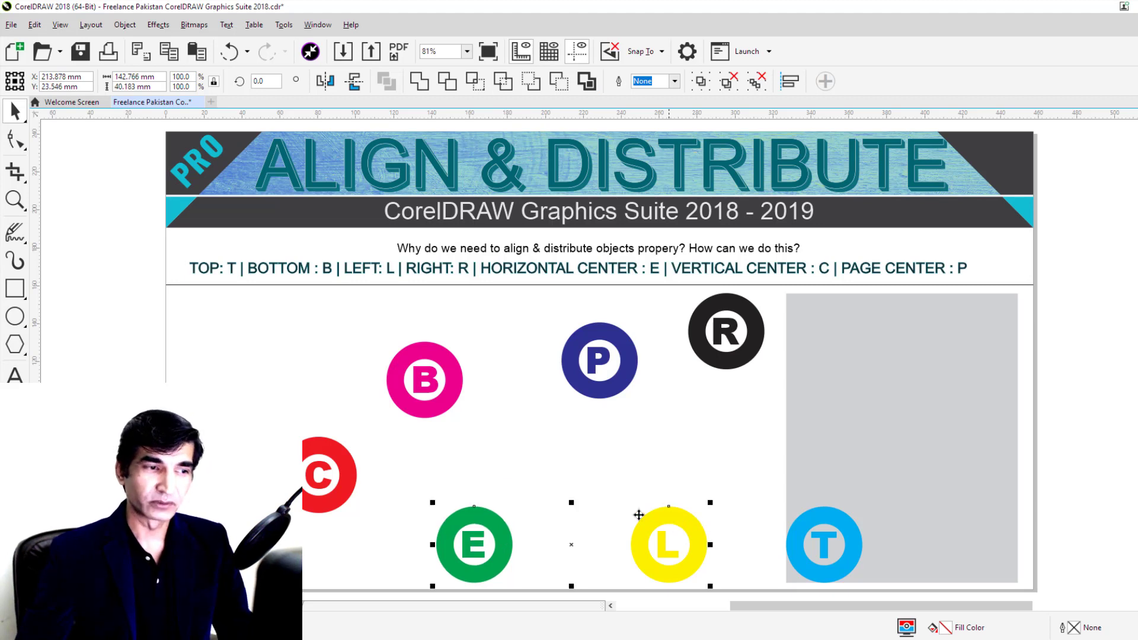
pyautogui.click(441, 470)
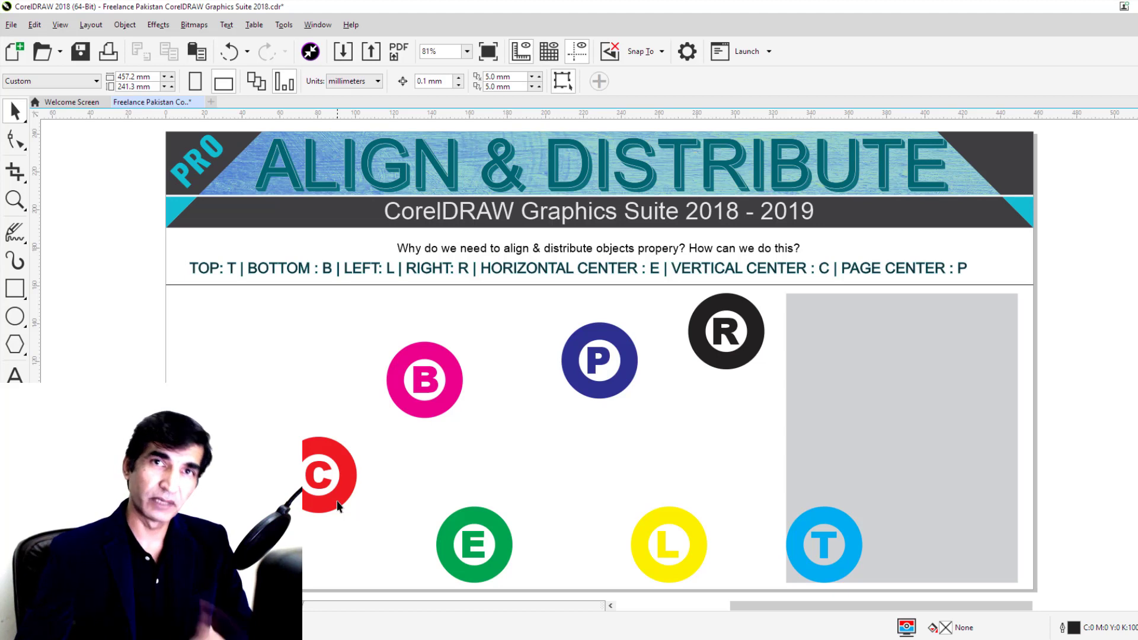
# - Align the red C circle to the green E circle by horizontal centers and clear the selection
pyautogui.click(339, 506)
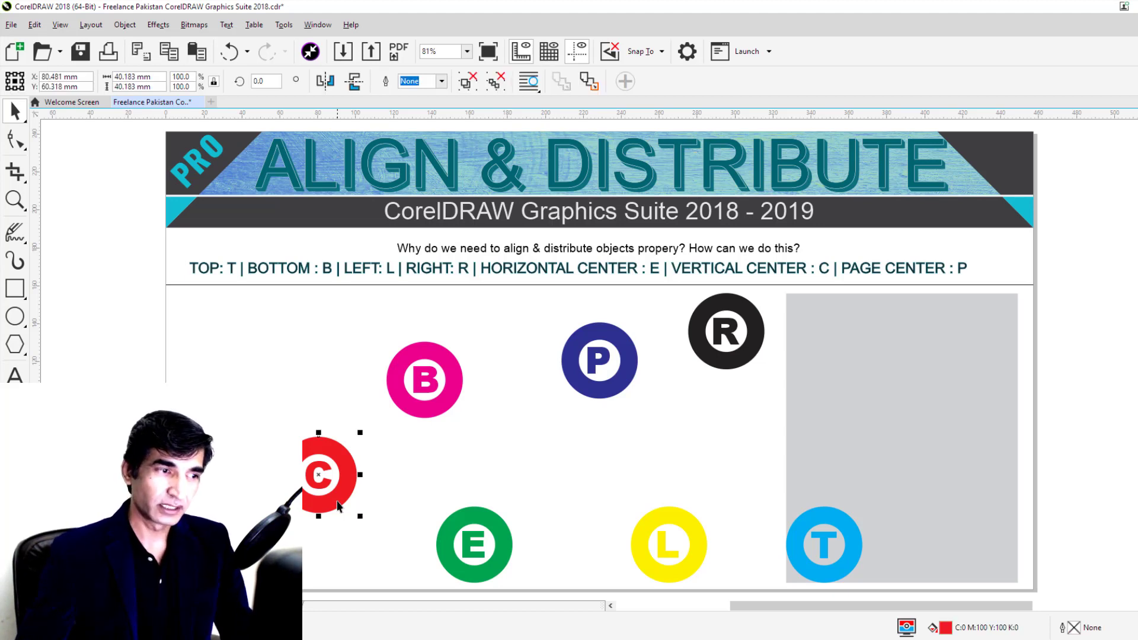
pyautogui.keyDown('shift'); pyautogui.click(471, 522); pyautogui.keyUp('shift')
pyautogui.press('e')
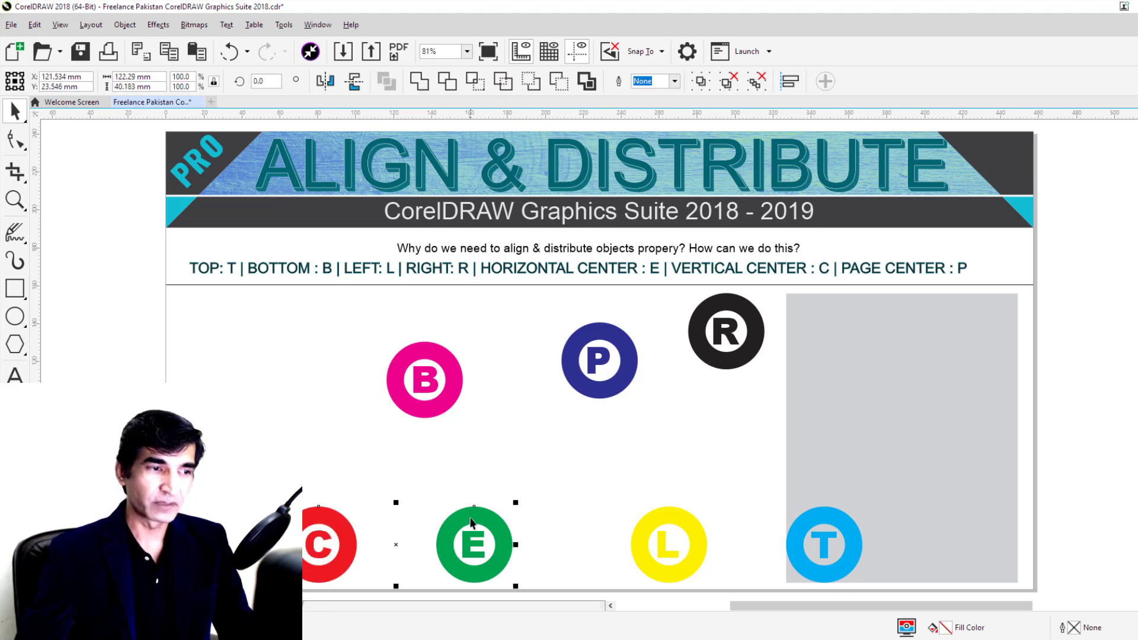
pyautogui.click(616, 461)
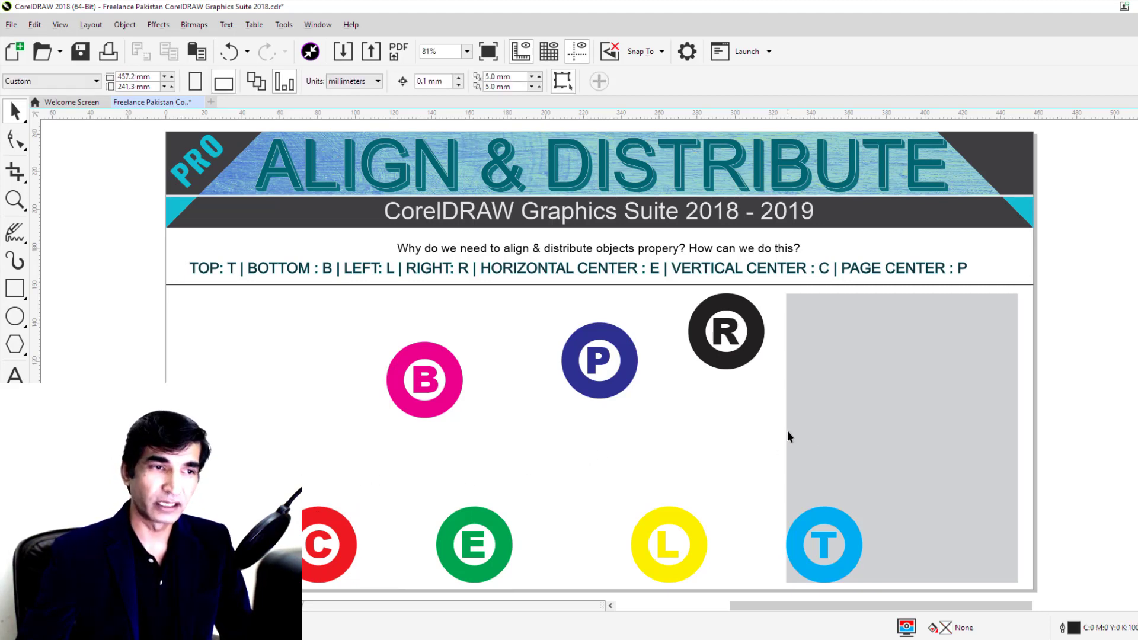
# - Align the bottom edges of the black R and blue P circles to the magenta B circle
pyautogui.click(722, 363)
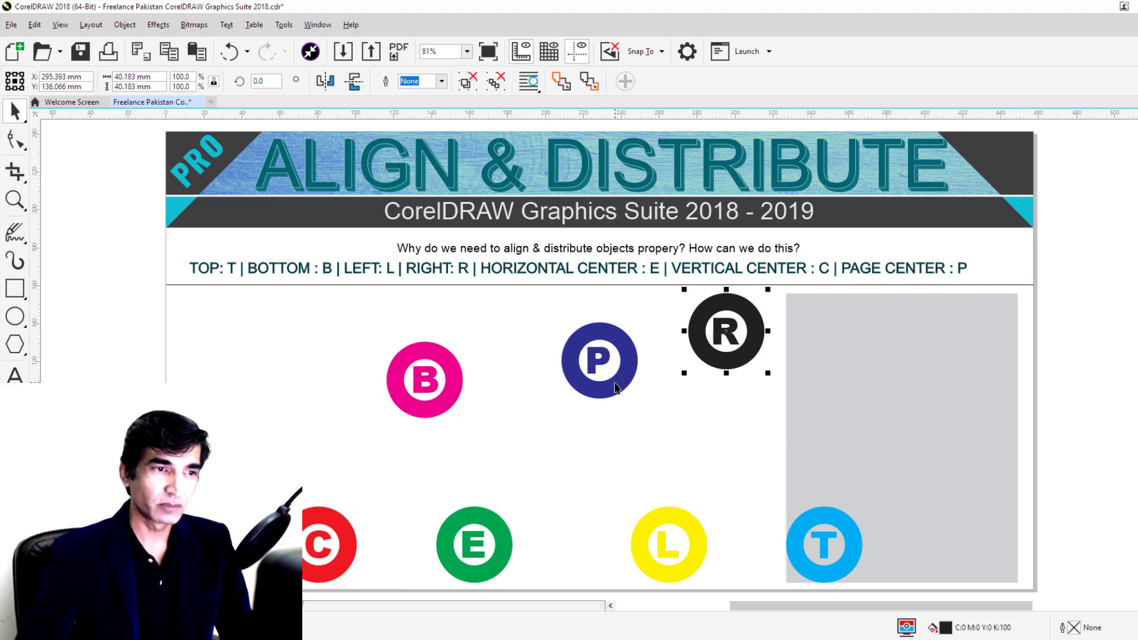
pyautogui.keyDown('shift'); pyautogui.click(617, 379); pyautogui.keyUp('shift')
pyautogui.keyDown('shift'); pyautogui.click(439, 405); pyautogui.keyUp('shift')
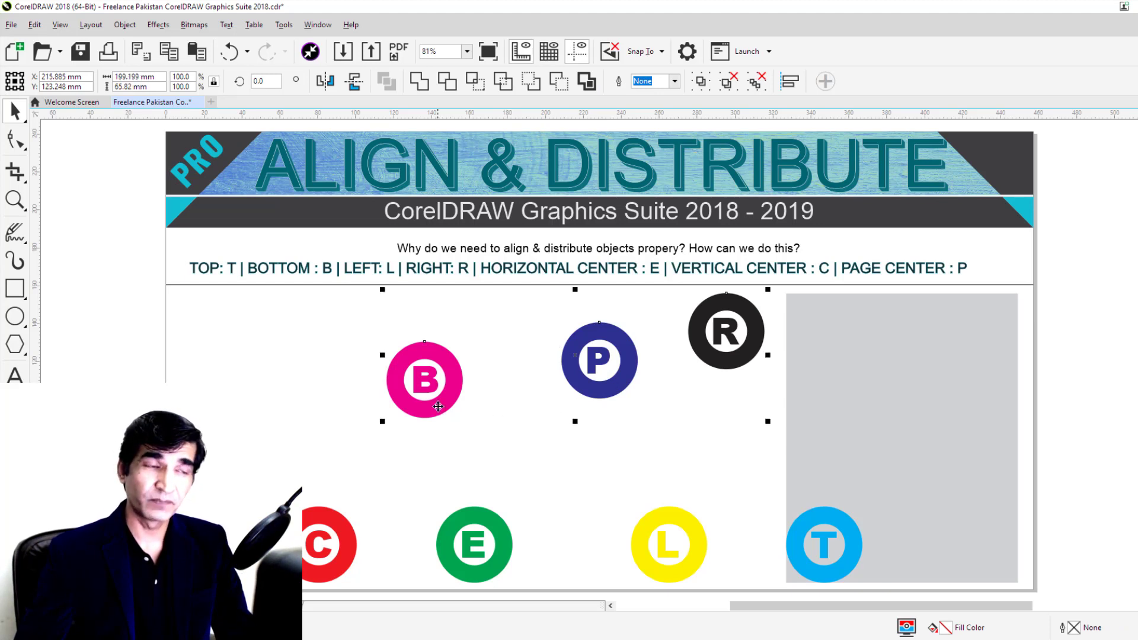
pyautogui.press('b')
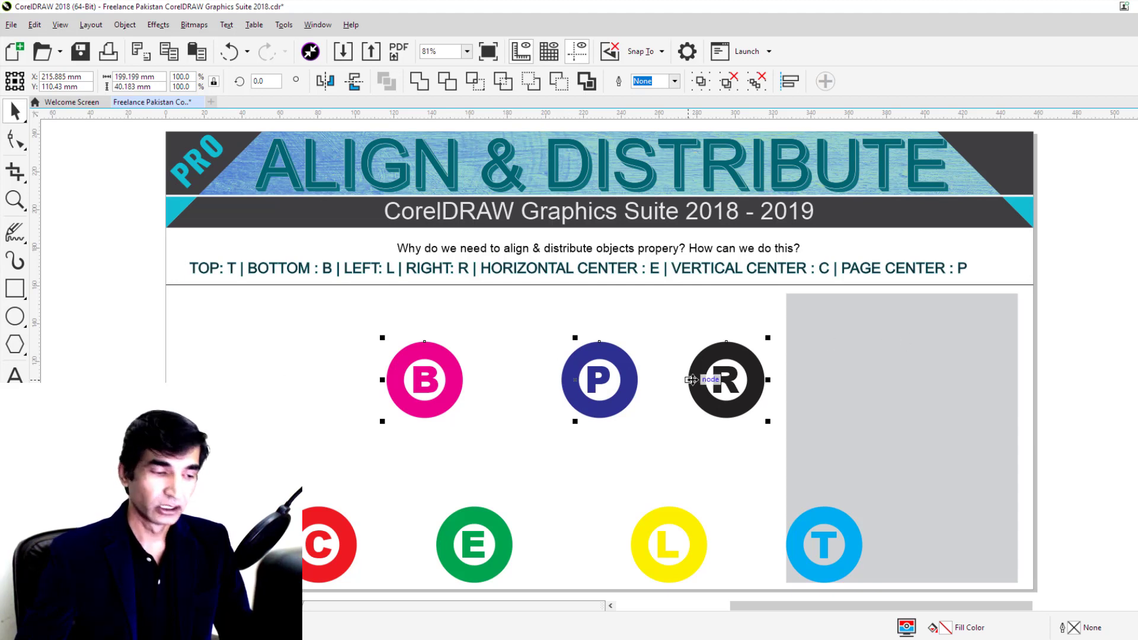
# - Align the left edges of the R and P circles to the B circle, undo it and clear the selection
pyautogui.press('l')
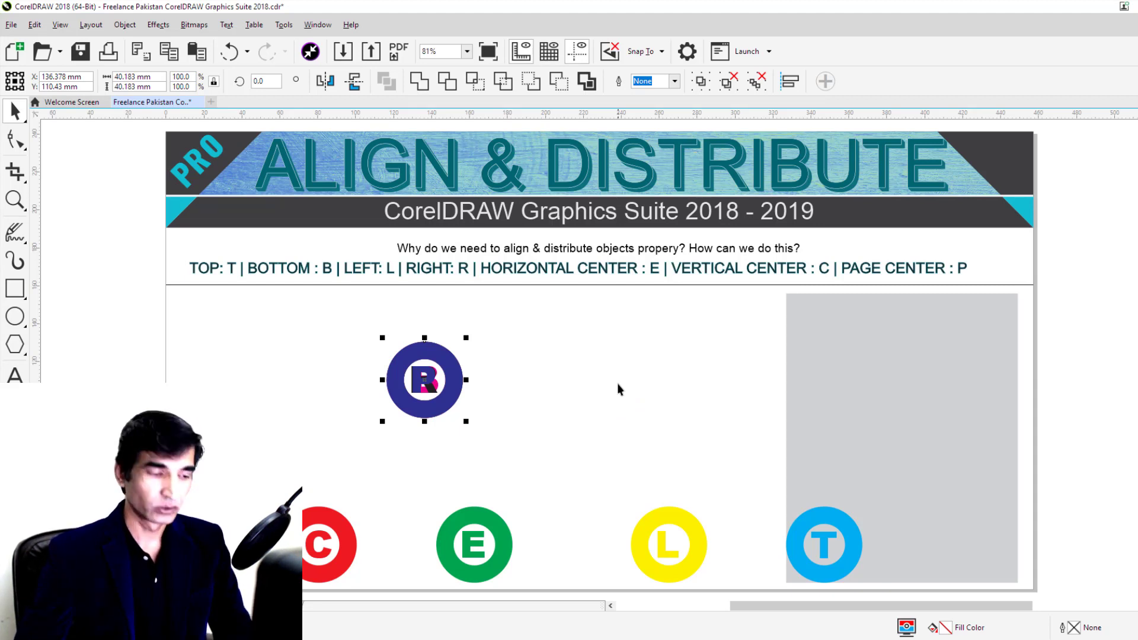
pyautogui.hotkey('ctrl', 'z')
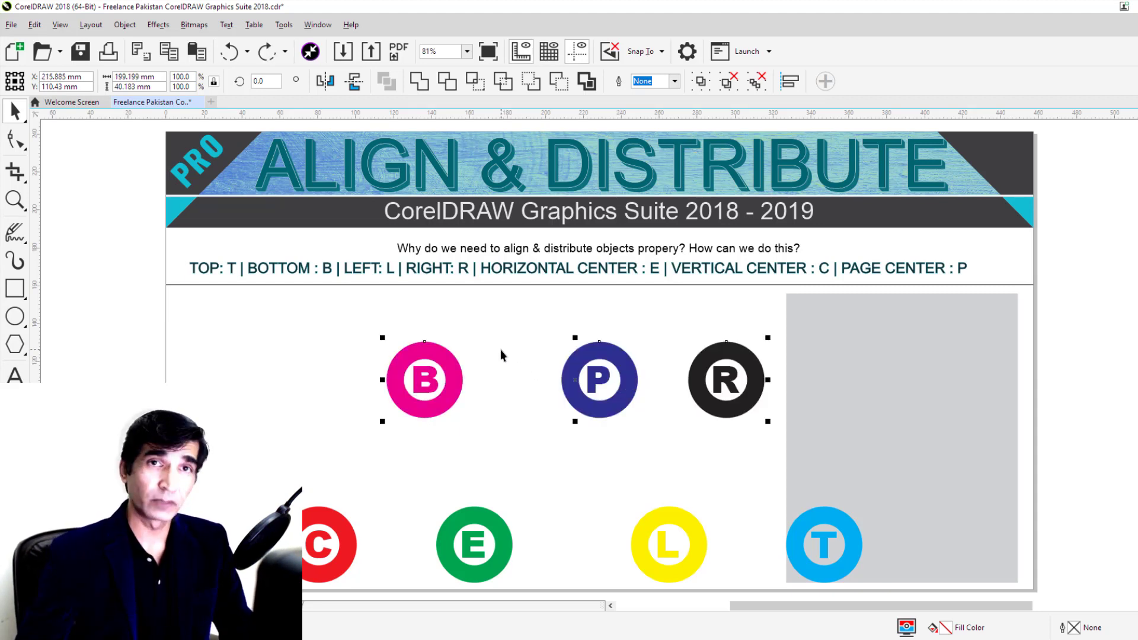
pyautogui.click(619, 457)
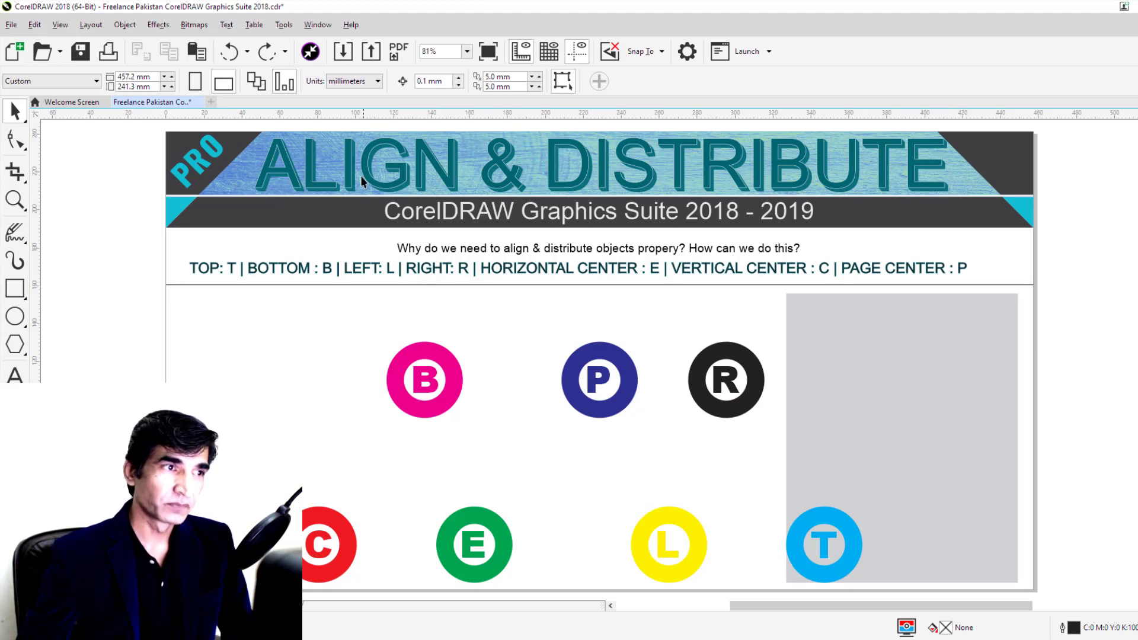
# - Left-align the shortcut list, question line and CorelDRAW Graphics Suite subtitle to the ALIGN & DISTRIBUTE title
pyautogui.click(272, 264)
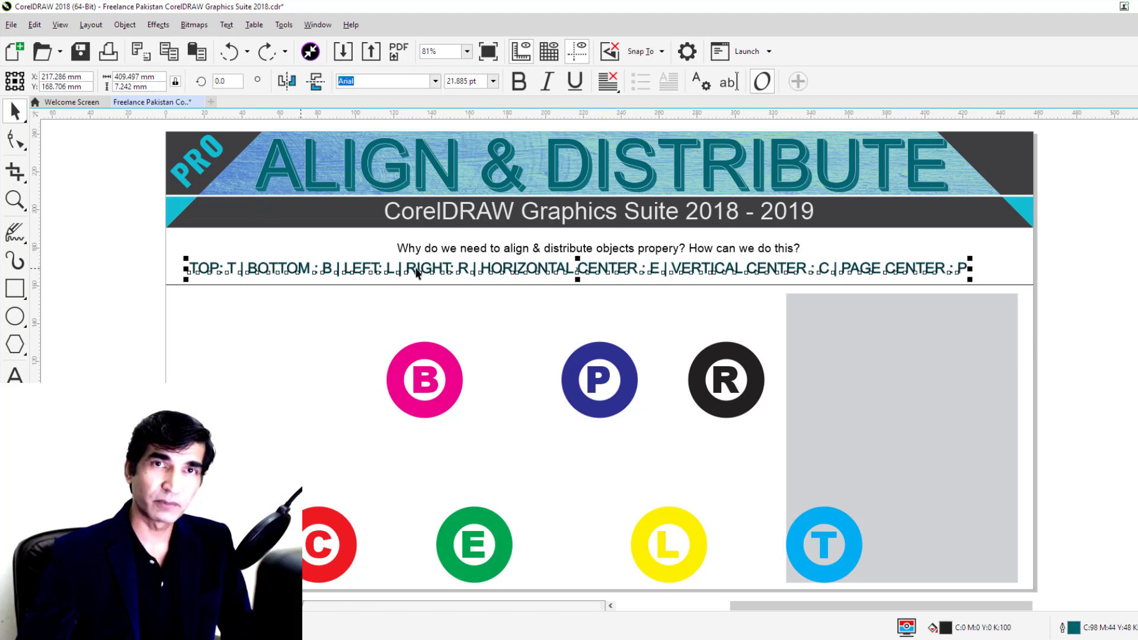
pyautogui.keyDown('shift'); pyautogui.click(498, 250); pyautogui.keyUp('shift')
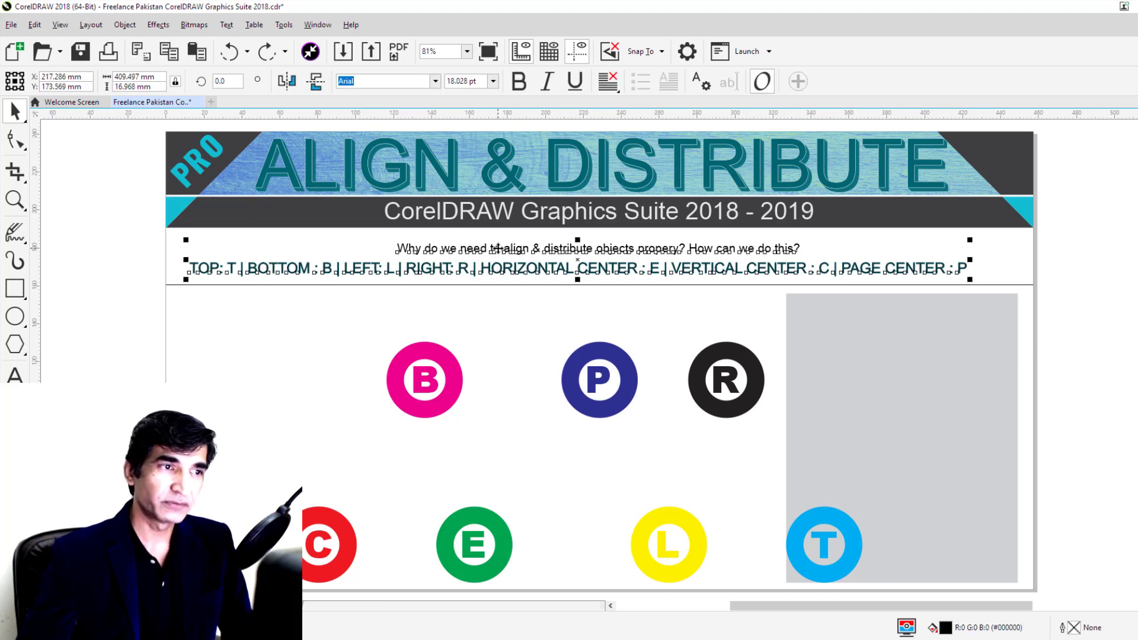
pyautogui.keyDown('shift'); pyautogui.click(501, 216); pyautogui.keyUp('shift')
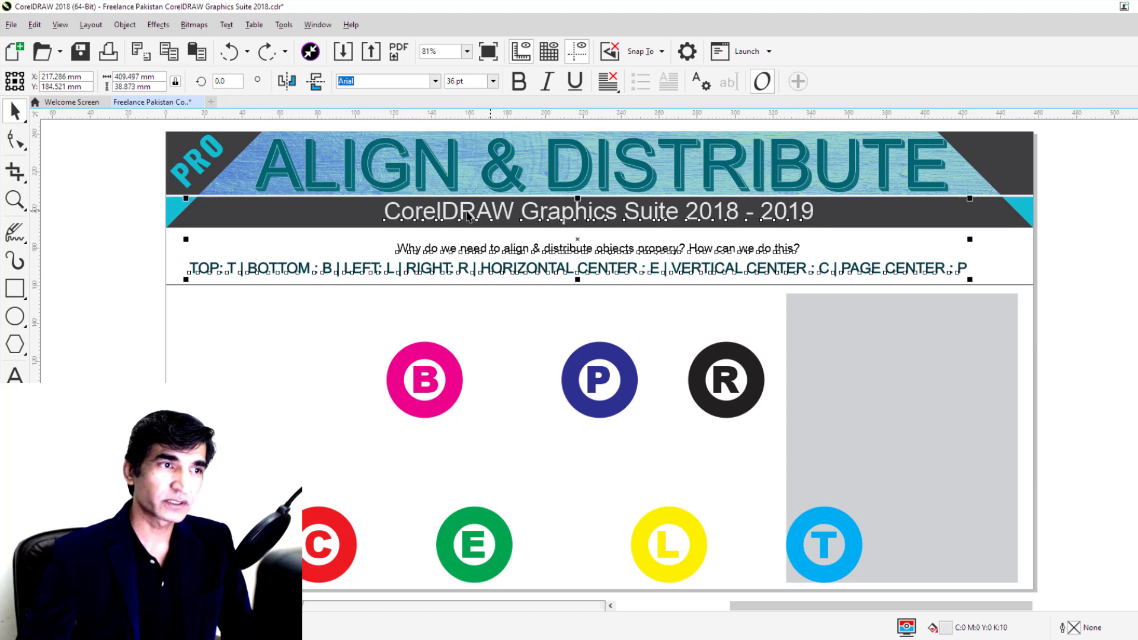
pyautogui.keyDown('shift'); pyautogui.click(402, 185); pyautogui.keyUp('shift')
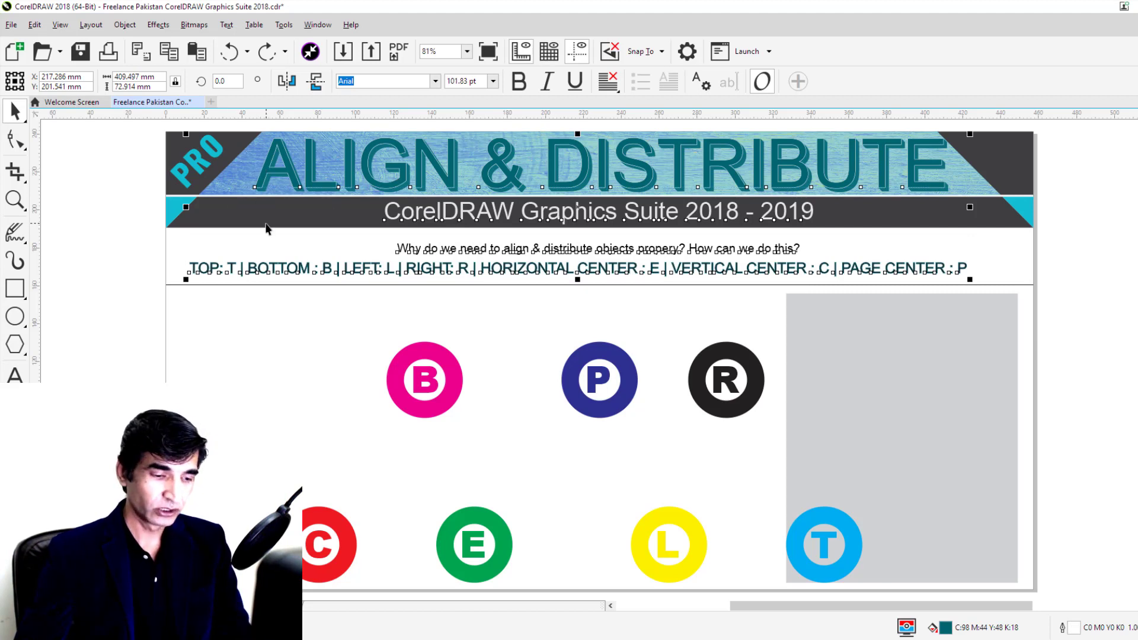
pyautogui.press('l')
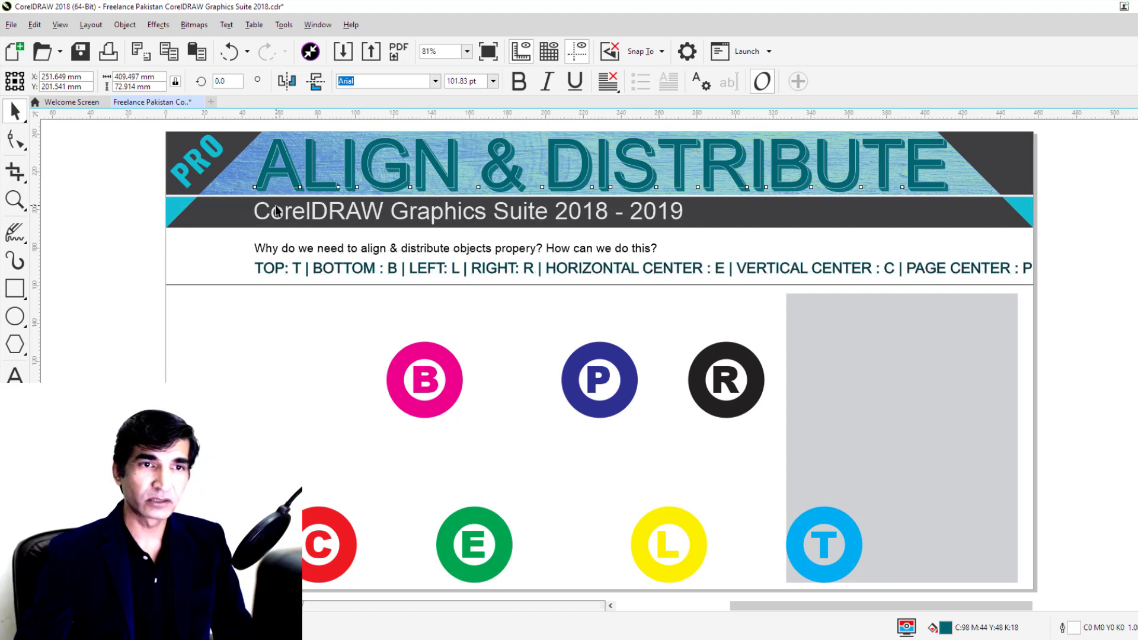
# - Align the three selected text lines to the title's right edge and line them up with it by horizontal centers
pyautogui.press('r')
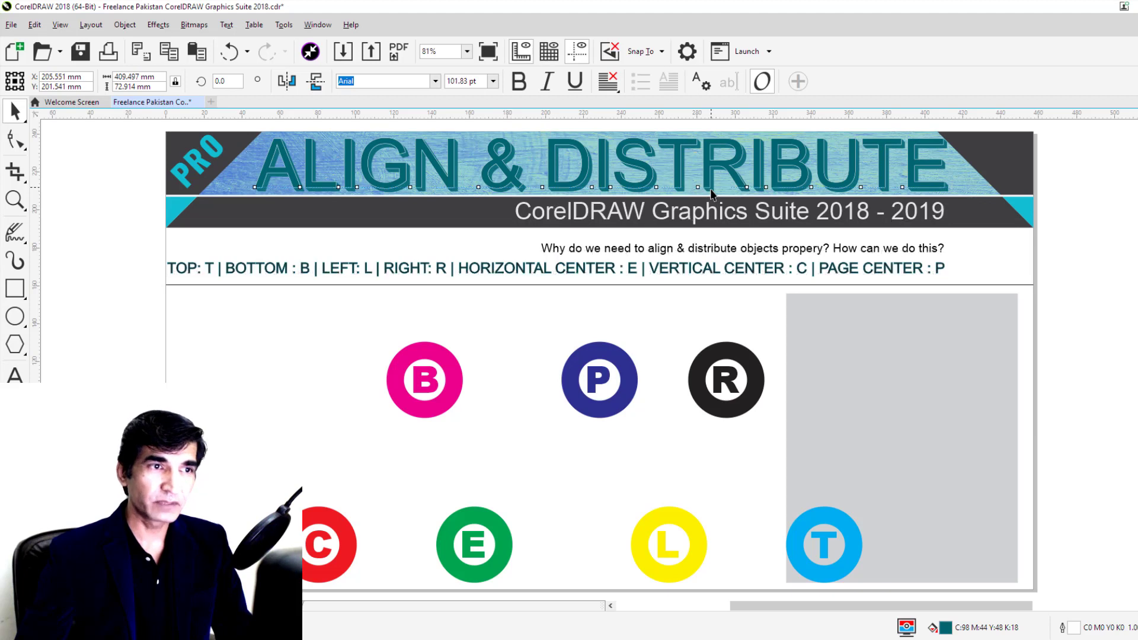
pyautogui.press('e')
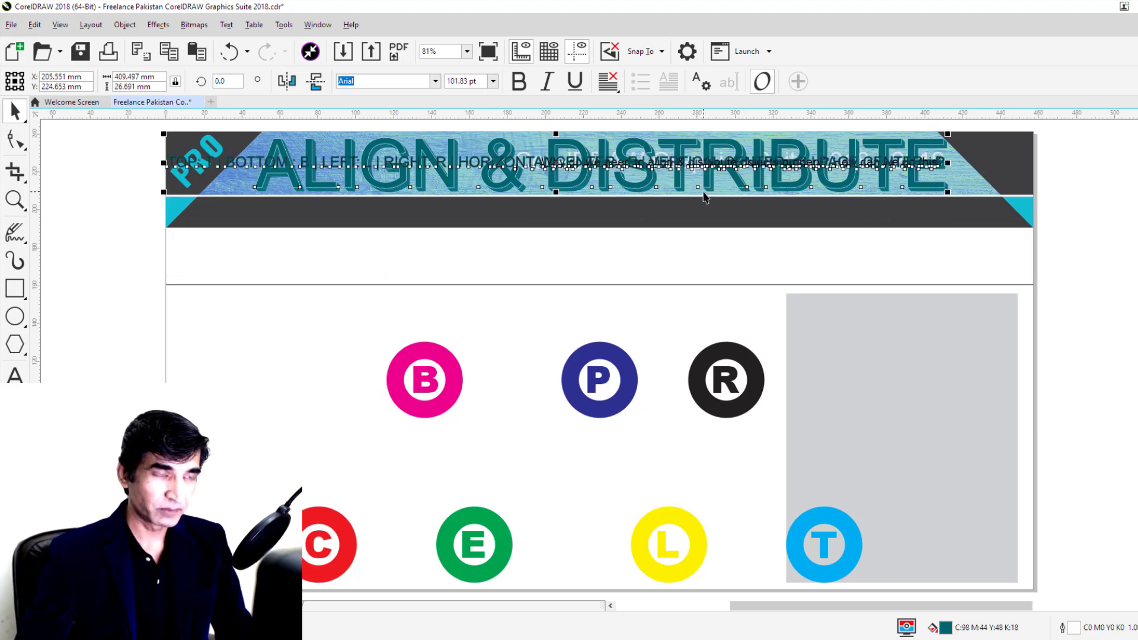
# - Align the text lines' centers horizontally with the title, undo the text alignments back to the original layout, and clear the selection
pyautogui.press('c')
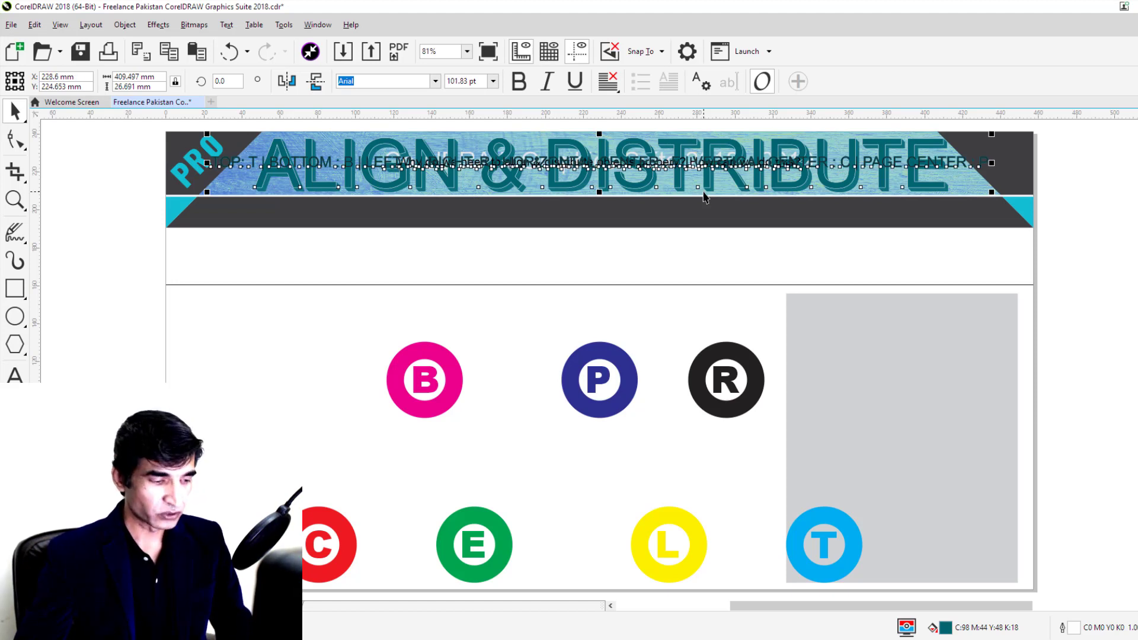
pyautogui.hotkey('ctrl', 'z')
pyautogui.hotkey('ctrl', 'z')
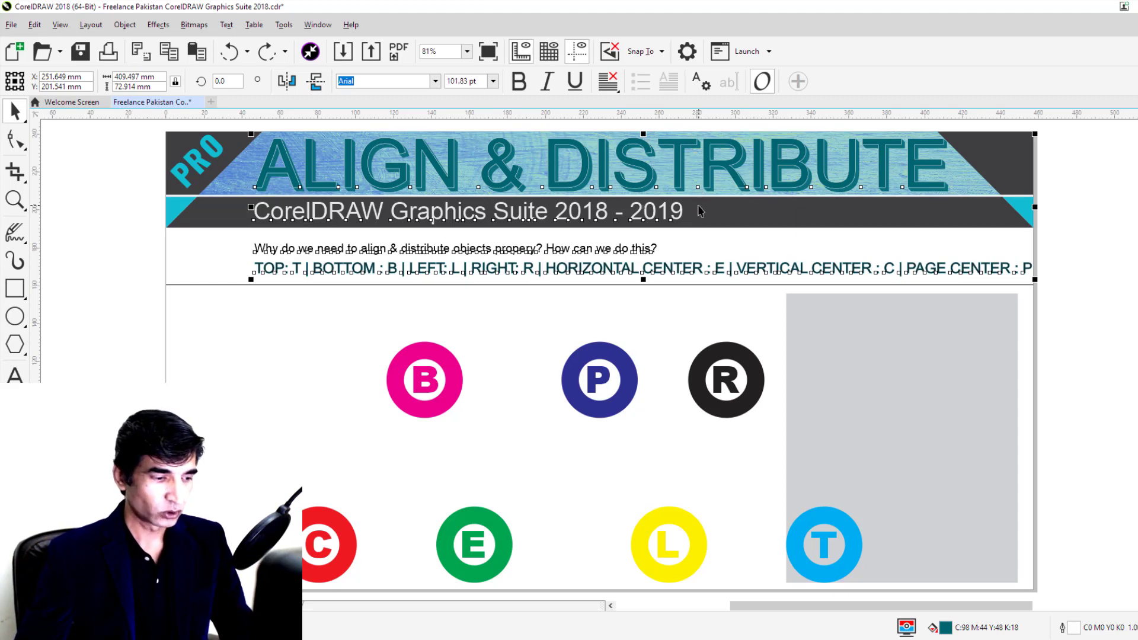
pyautogui.hotkey('ctrl', 'z')
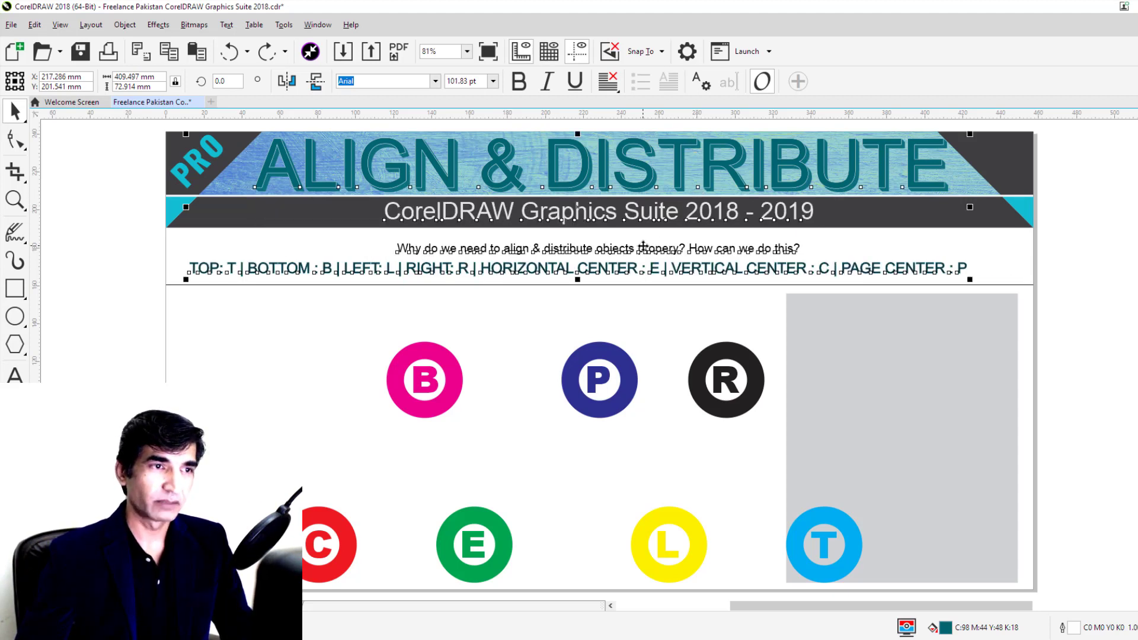
pyautogui.click(543, 313)
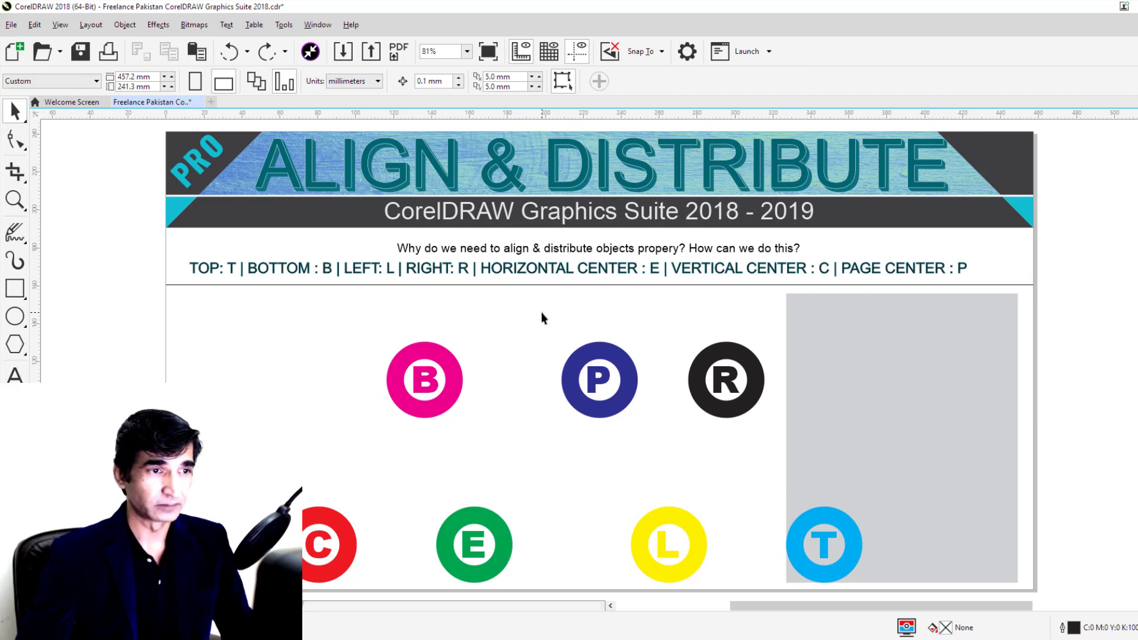
# - Center the magenta B and blue P circles horizontally on the page, and undo it
pyautogui.moveTo(363, 323); pyautogui.dragTo(763, 449)
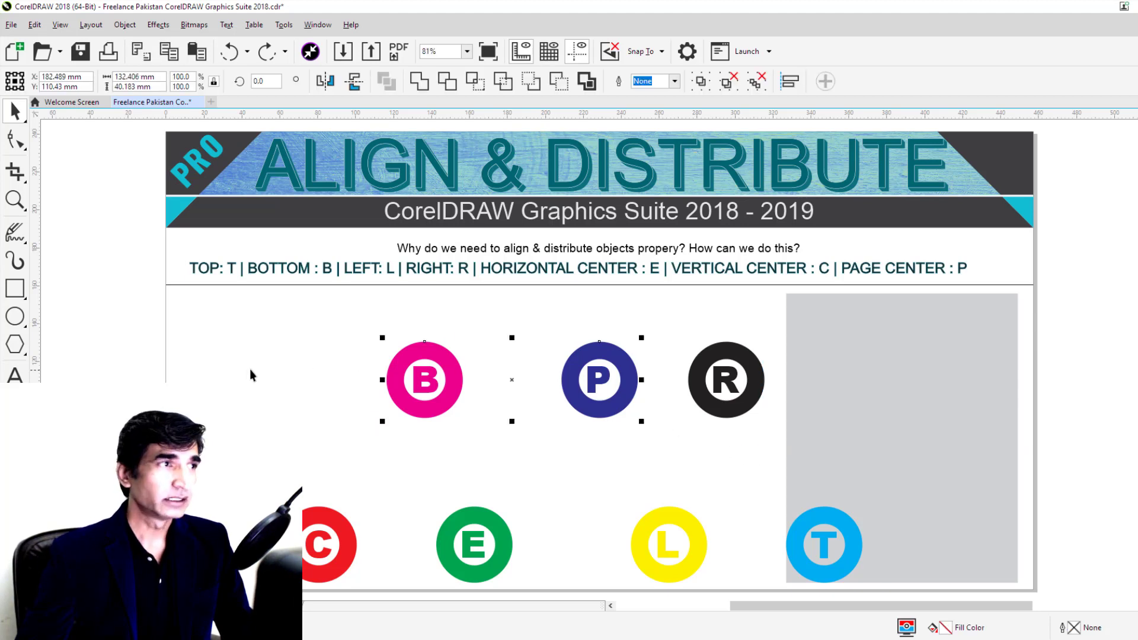
pyautogui.click(132, 26)
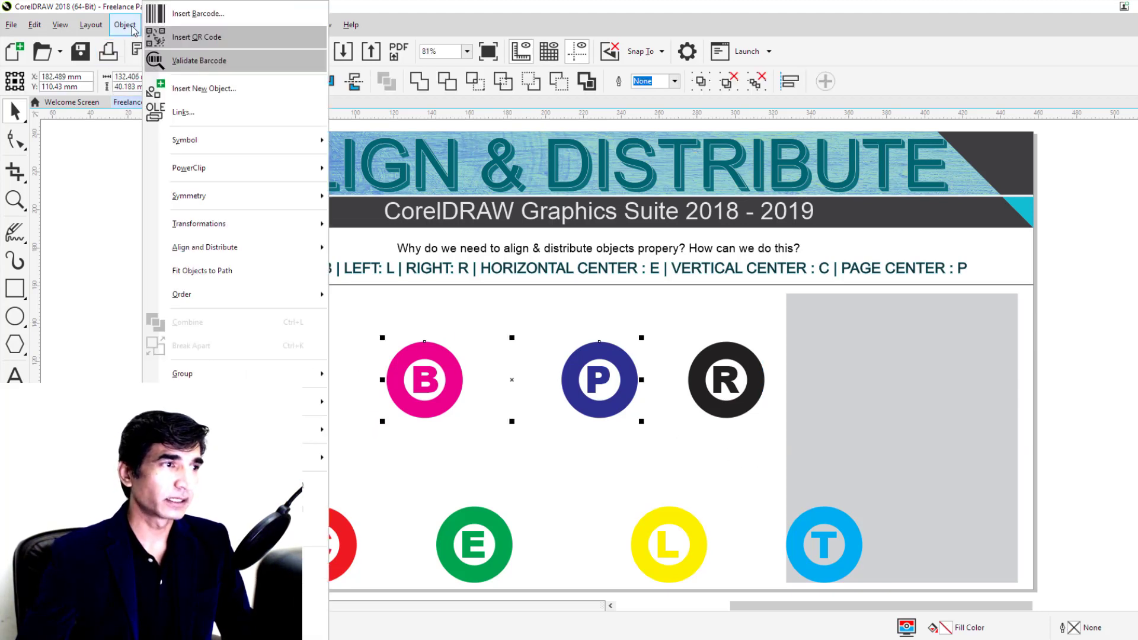
pyautogui.moveTo(257, 247)
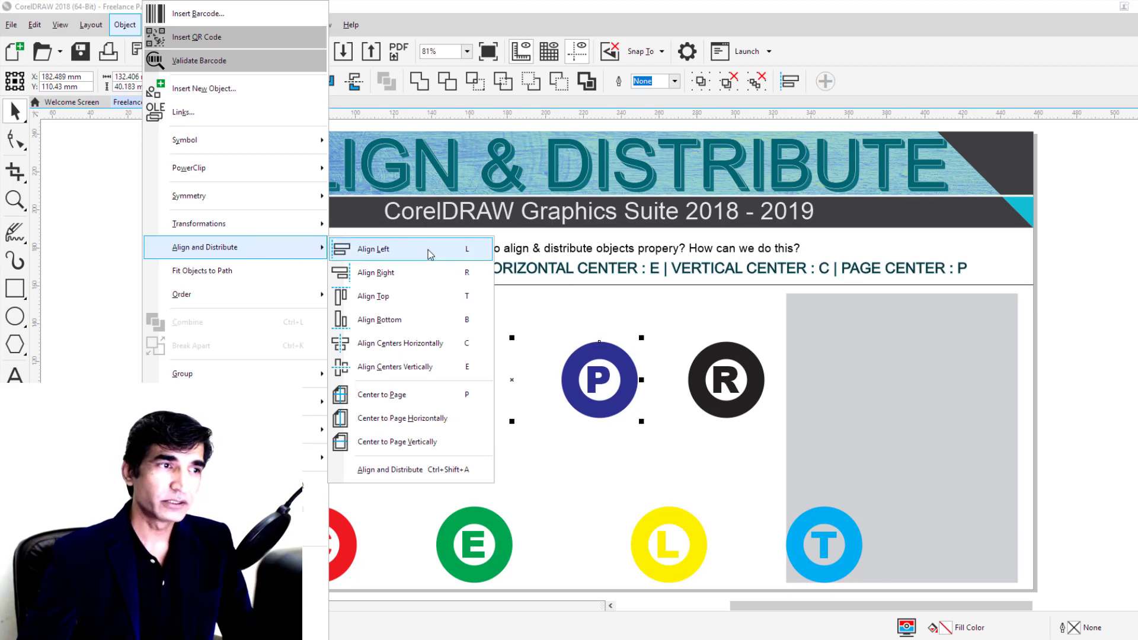
pyautogui.click(419, 424)
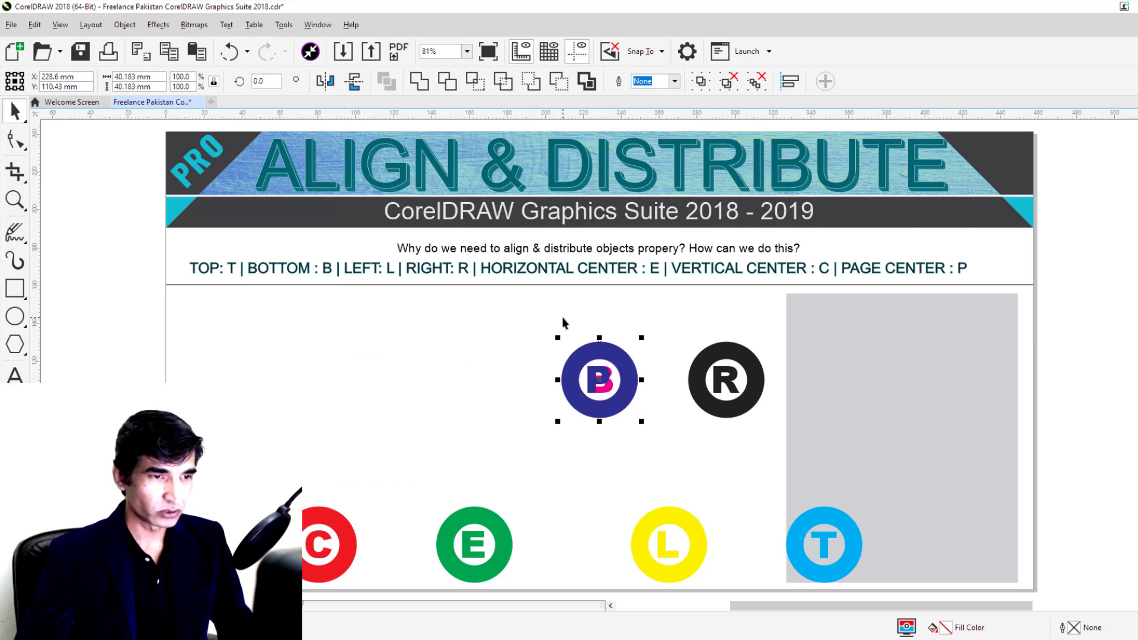
pyautogui.hotkey('ctrl', 'z')
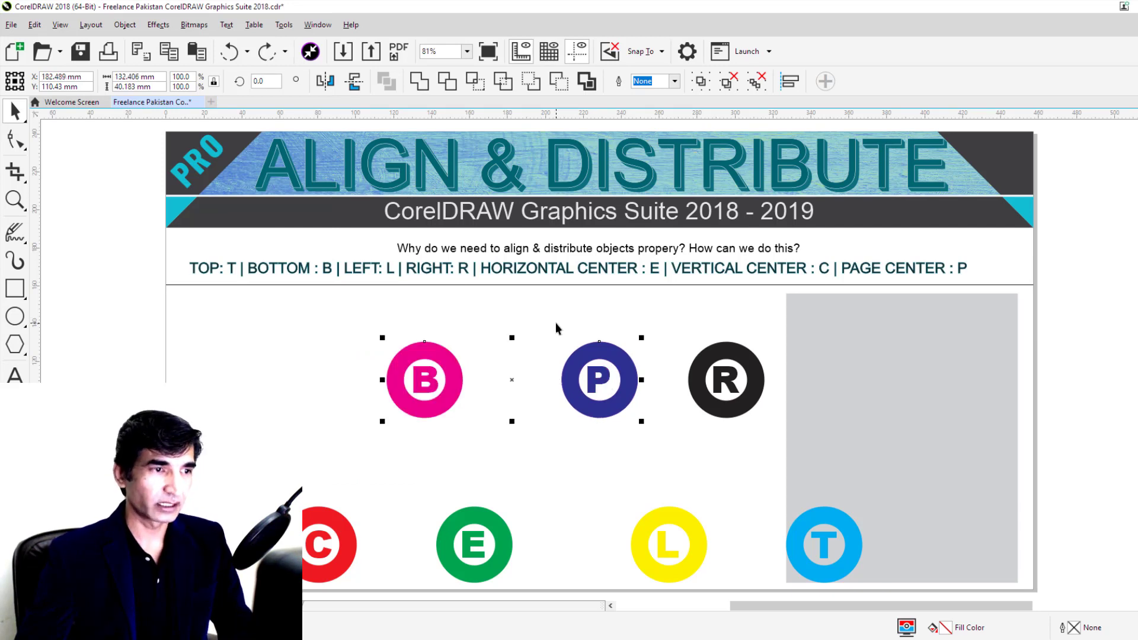
# - Open the Align and Distribute docker from the object commands, move it over the page area, and close it
pyautogui.click(126, 24)
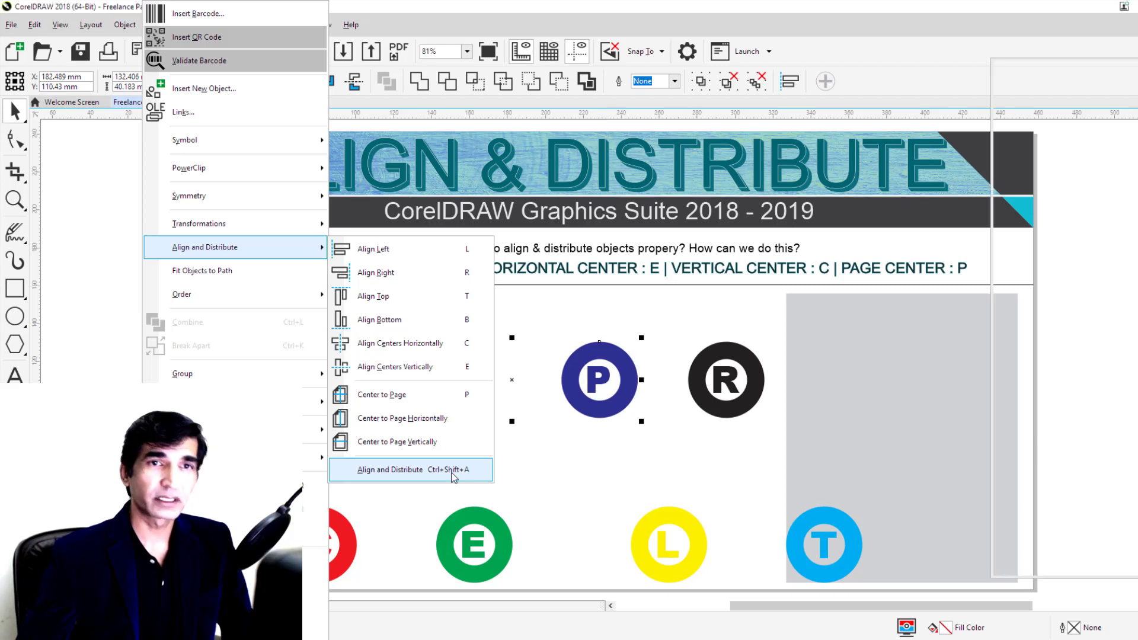
pyautogui.click(454, 472)
pyautogui.moveTo(1111, 69); pyautogui.dragTo(998, 66)
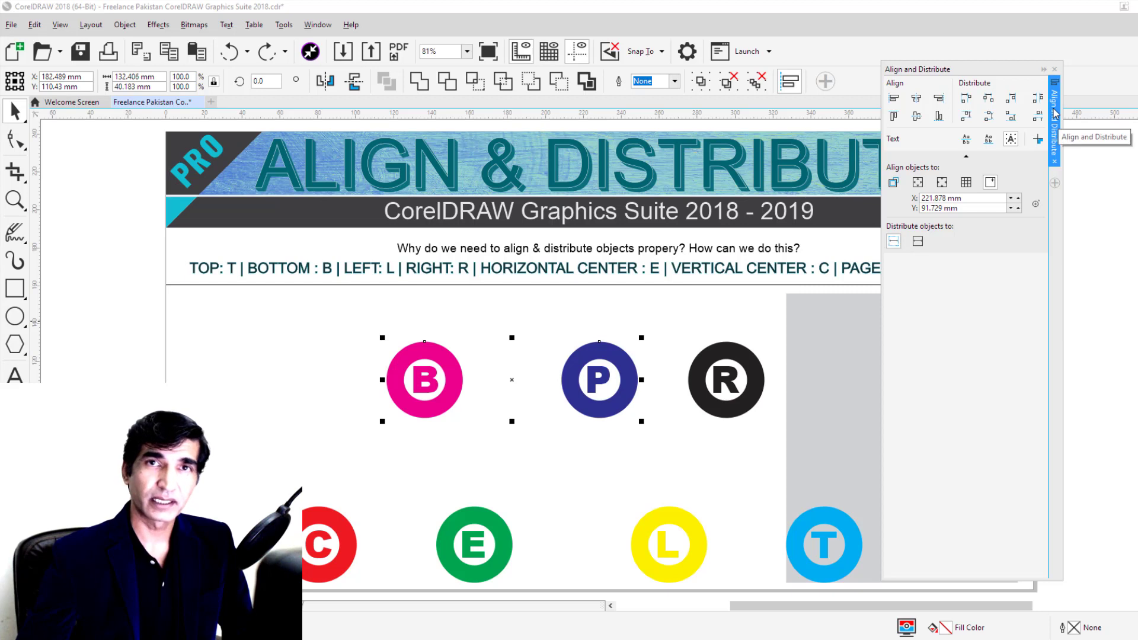
pyautogui.click(1055, 70)
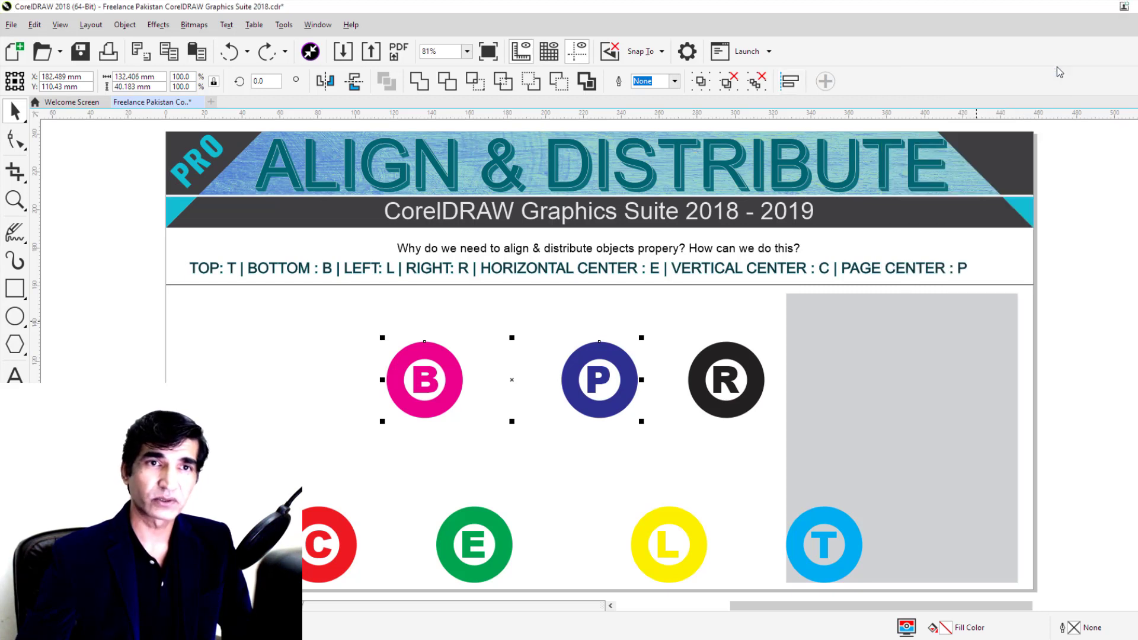
# - Reopen the Align and Distribute docker and place it over the gray rectangle beside the circles
pyautogui.click(309, 27)
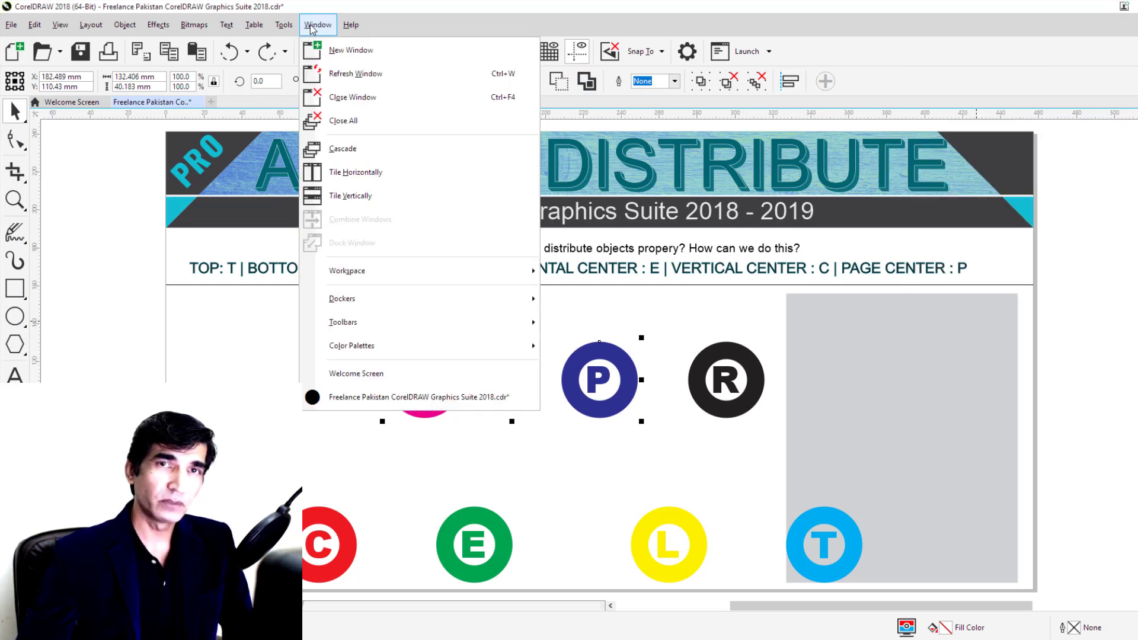
pyautogui.moveTo(442, 299)
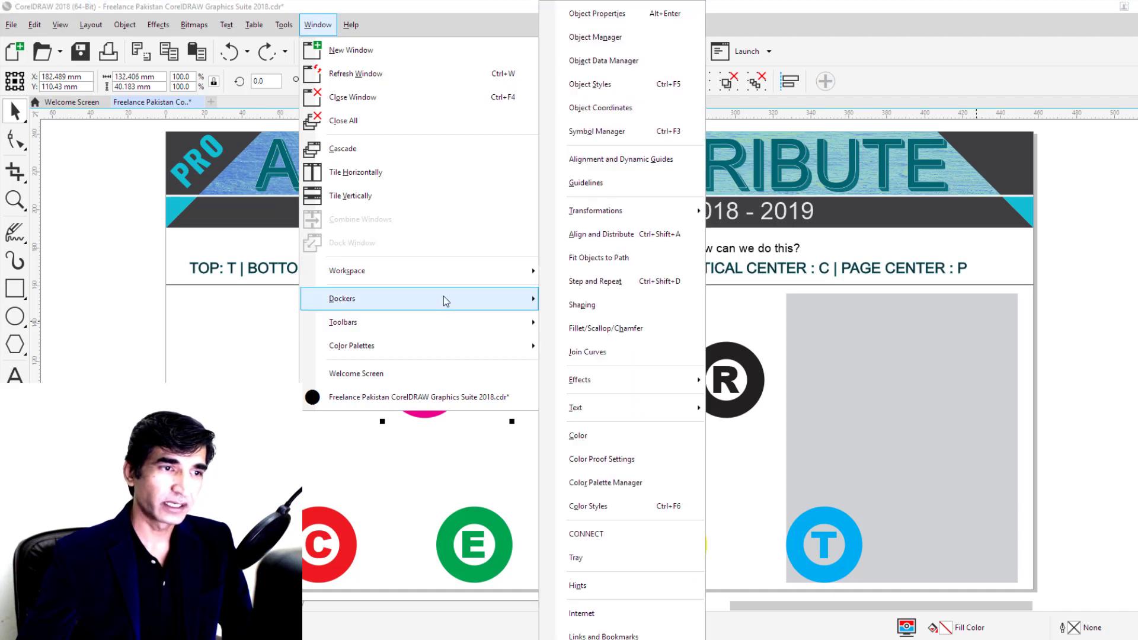
pyautogui.click(632, 240)
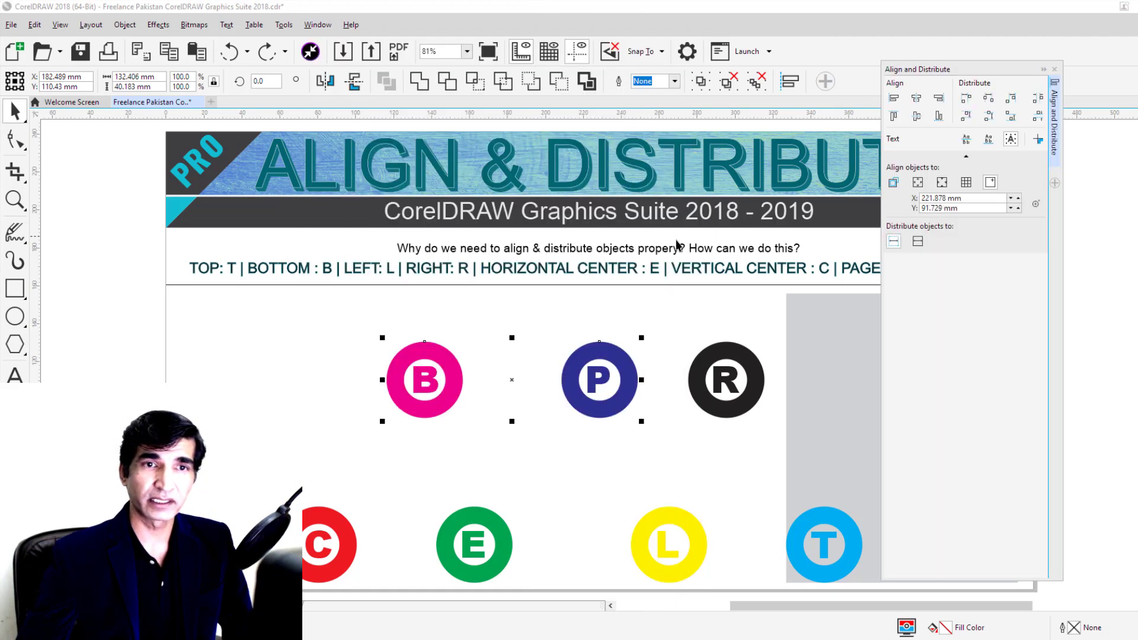
pyautogui.moveTo(991, 67); pyautogui.dragTo(1008, 83)
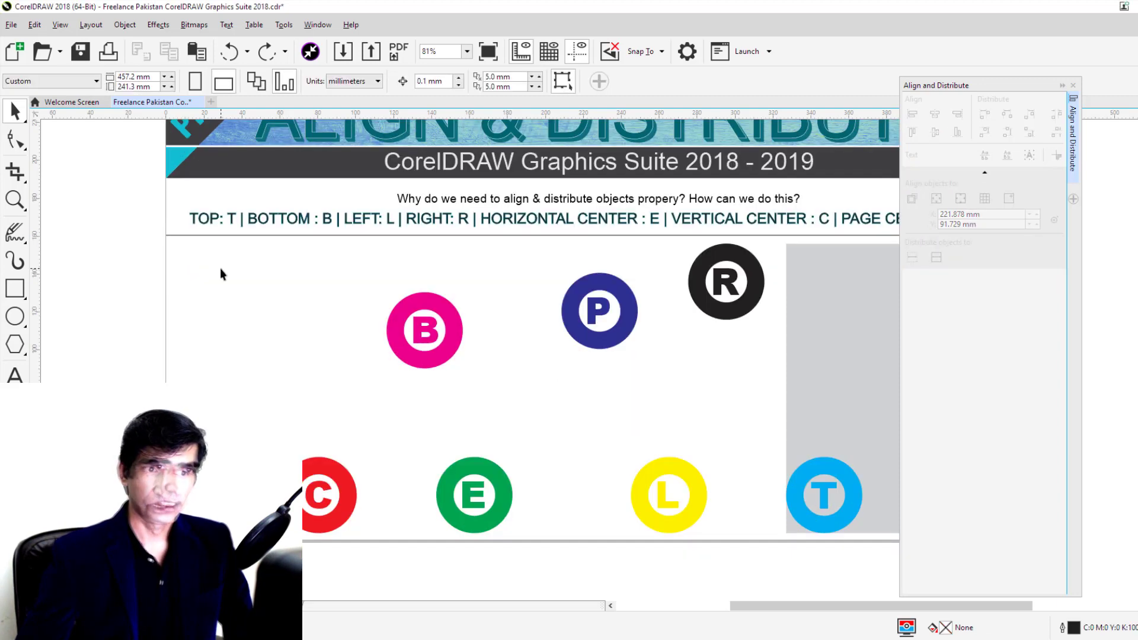
# - Select the B, C and E circles, try left alignment to the specified point and to the active objects, and undo both
pyautogui.moveTo(314, 468); pyautogui.dragTo(531, 567)
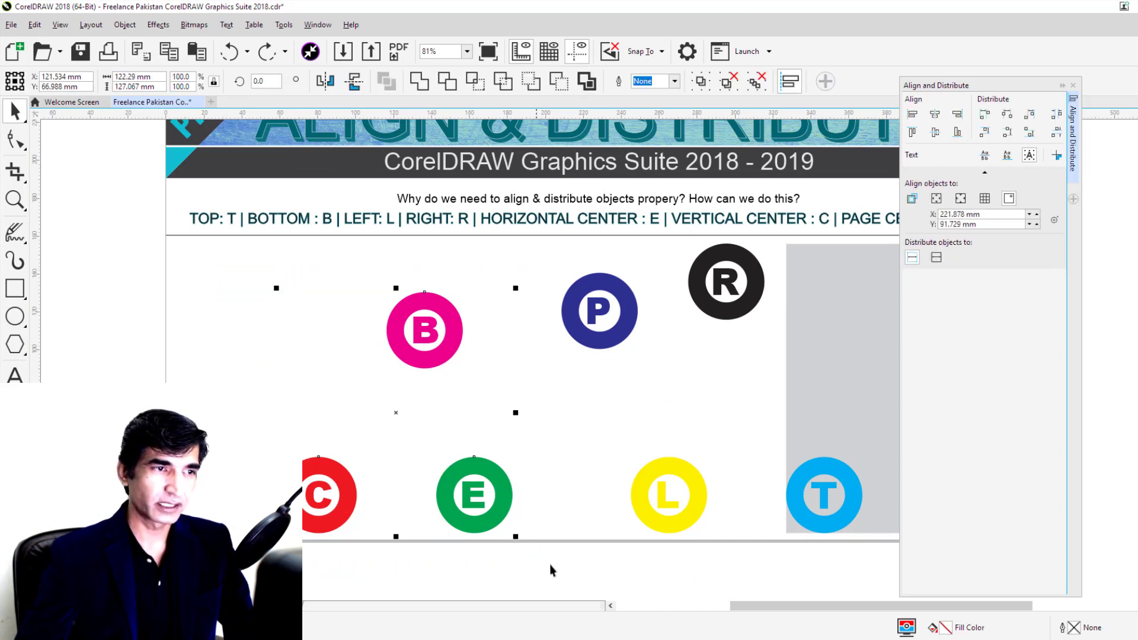
pyautogui.click(913, 116)
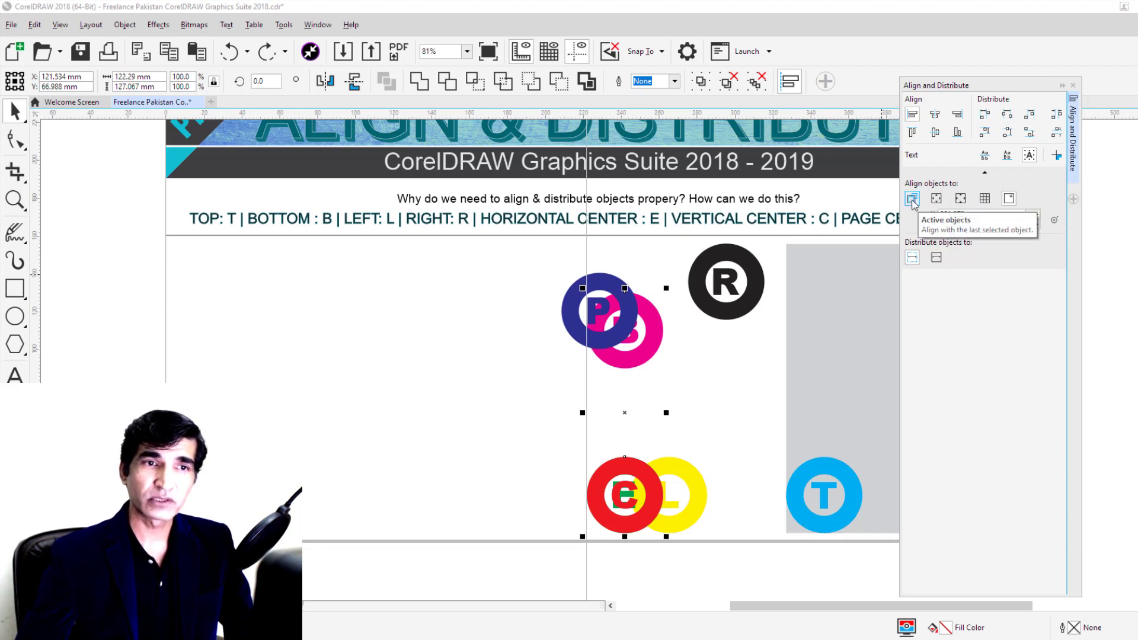
pyautogui.hotkey('ctrl', 'z')
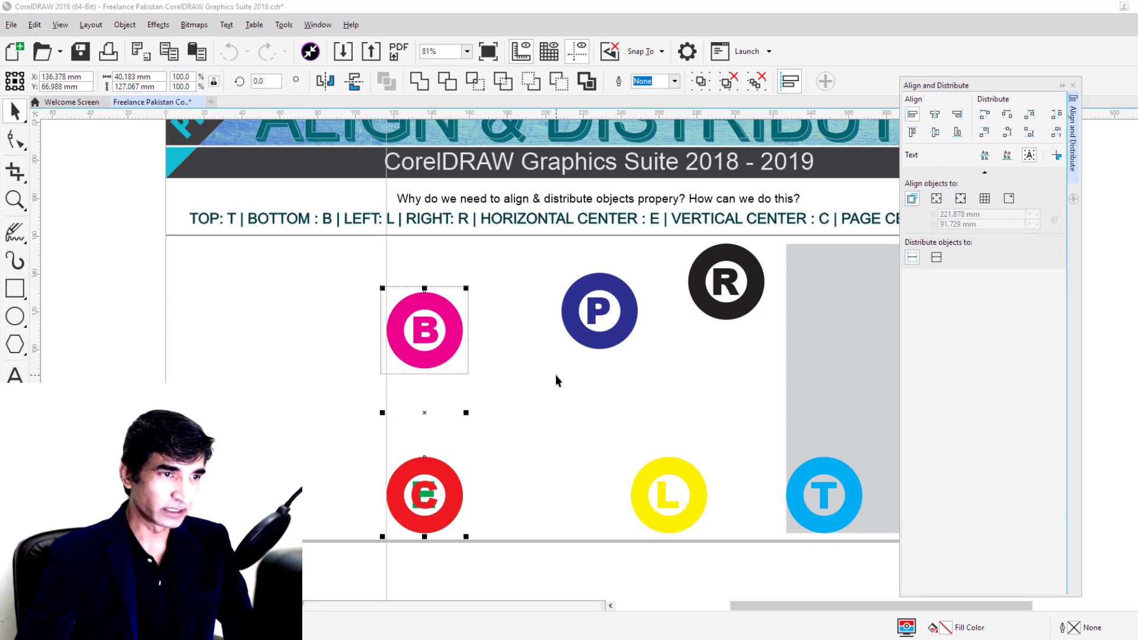
pyautogui.hotkey('ctrl', 'z')
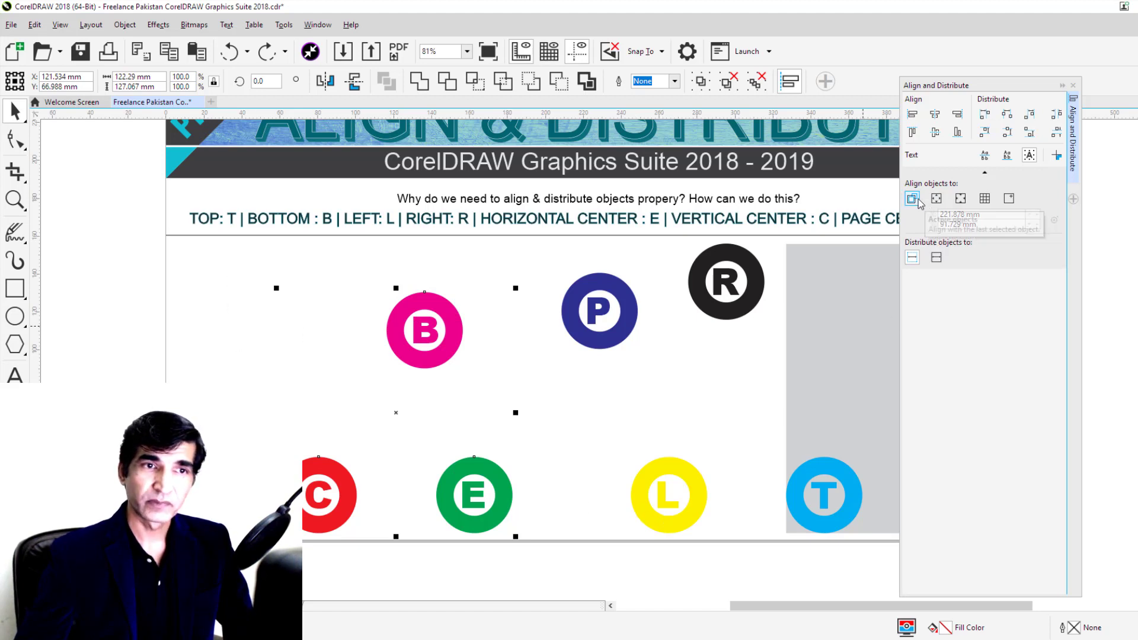
# - Align the B, C and E circles to the active object by left, top, horizontal center, vertical center, right and bottom, and undo the alignments
pyautogui.click(914, 117)
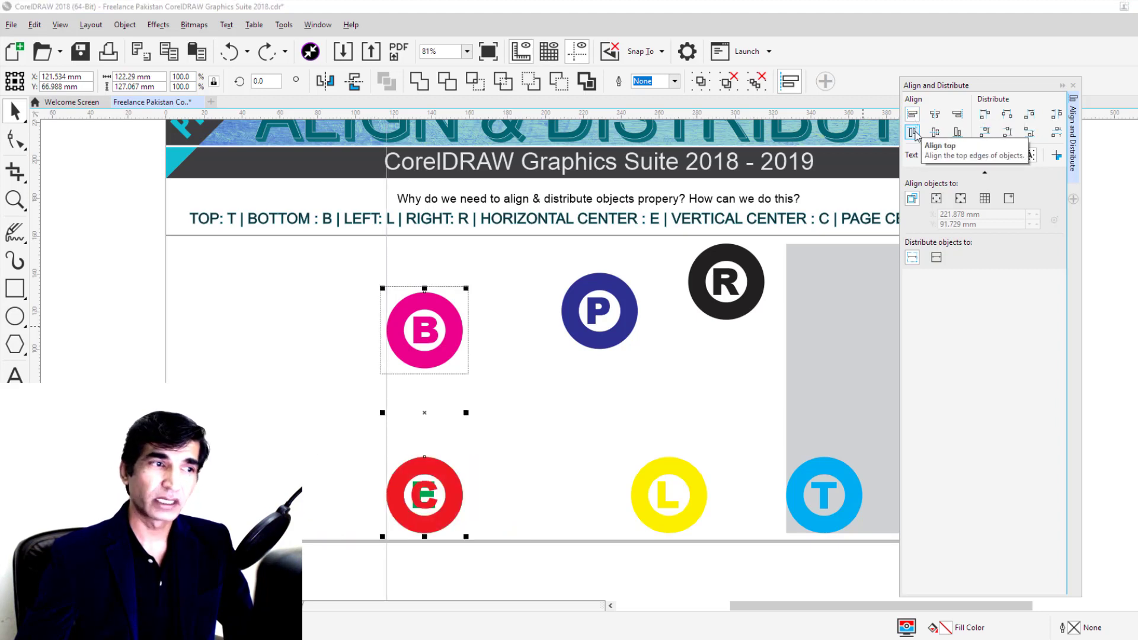
pyautogui.click(915, 133)
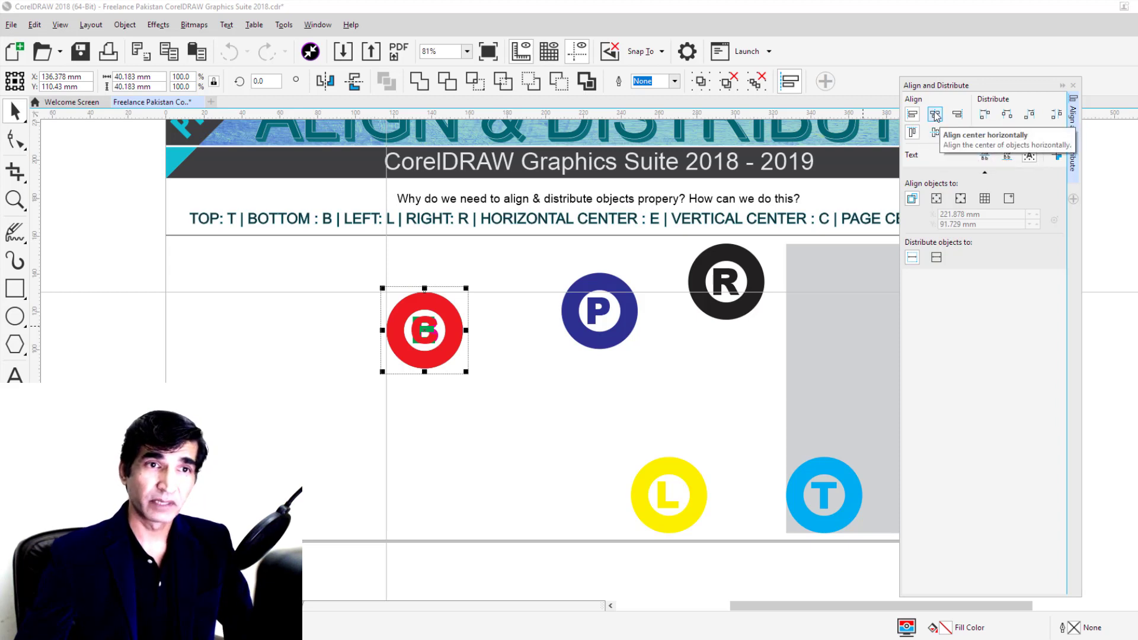
pyautogui.click(935, 115)
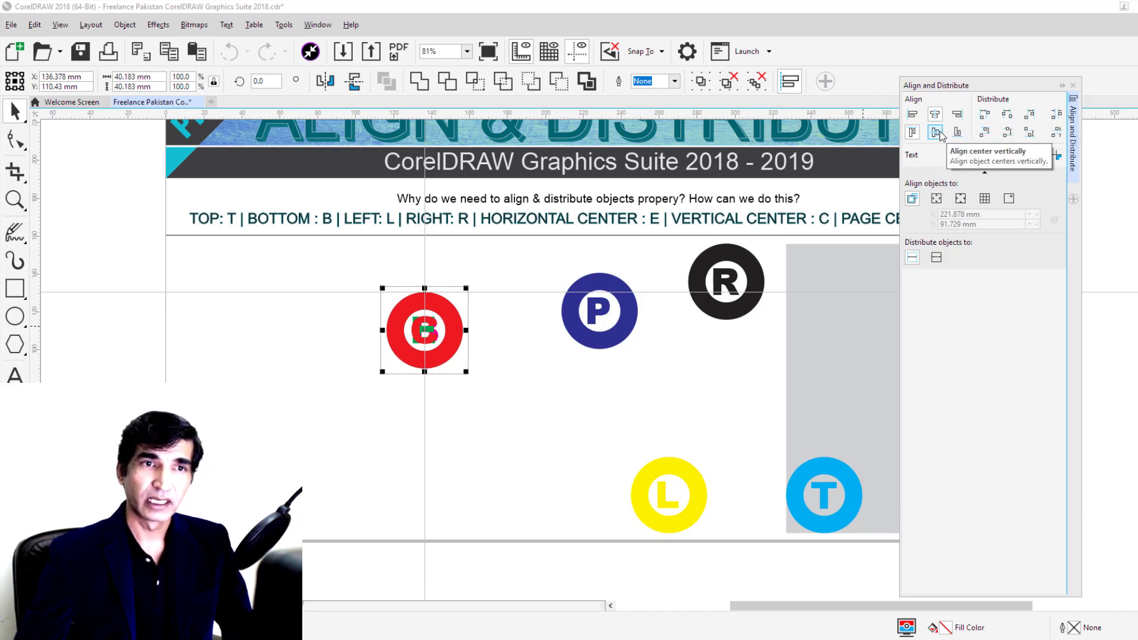
pyautogui.click(936, 133)
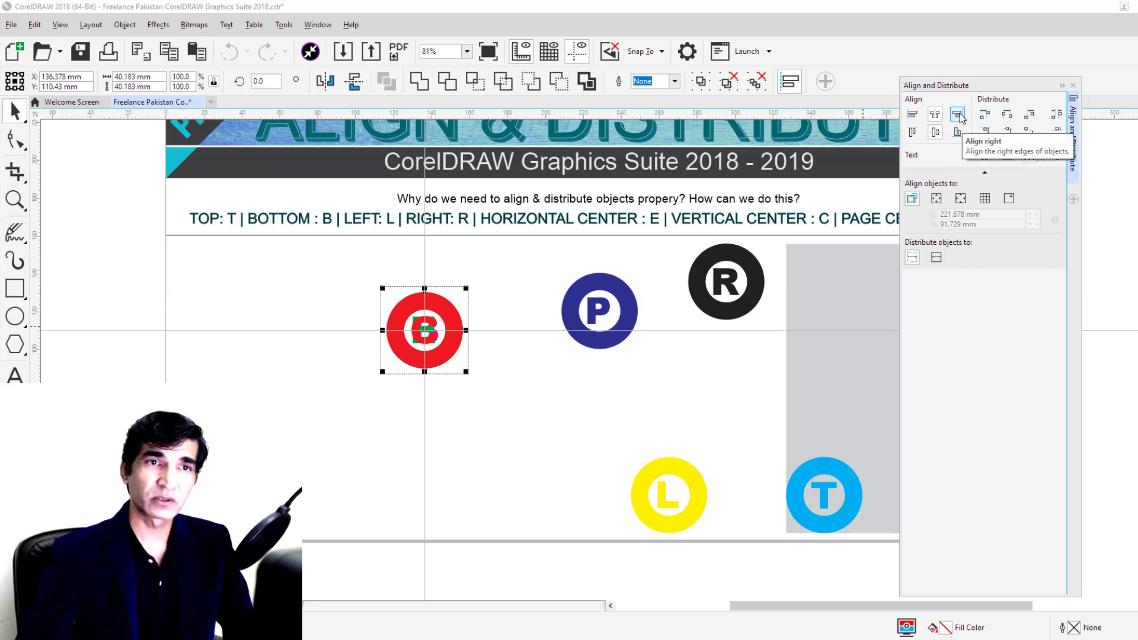
pyautogui.click(958, 115)
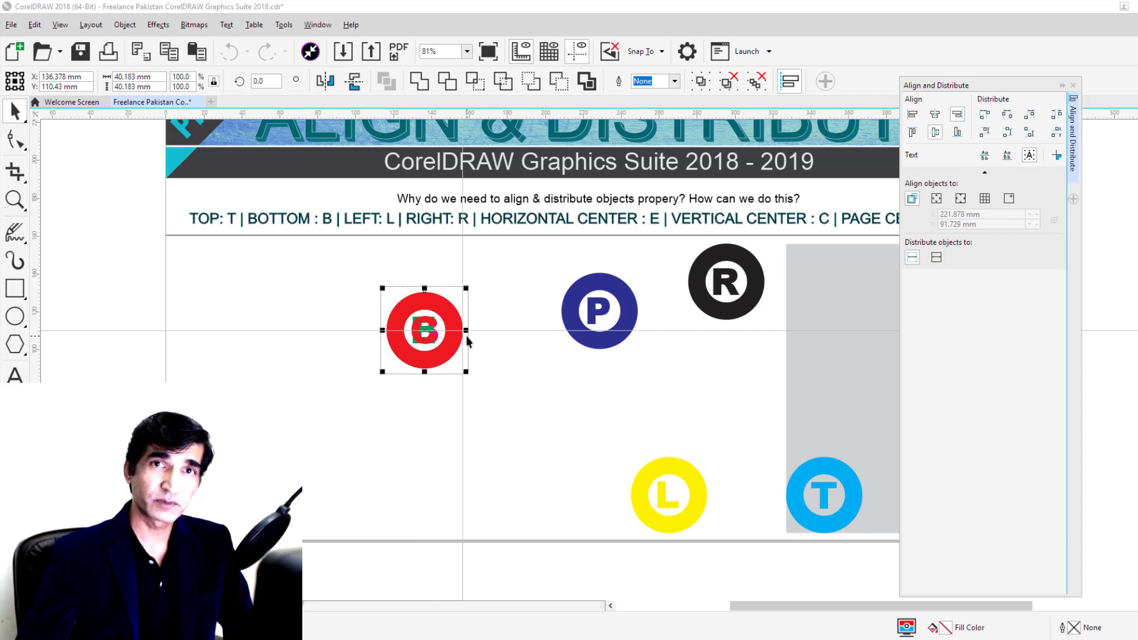
pyautogui.click(956, 133)
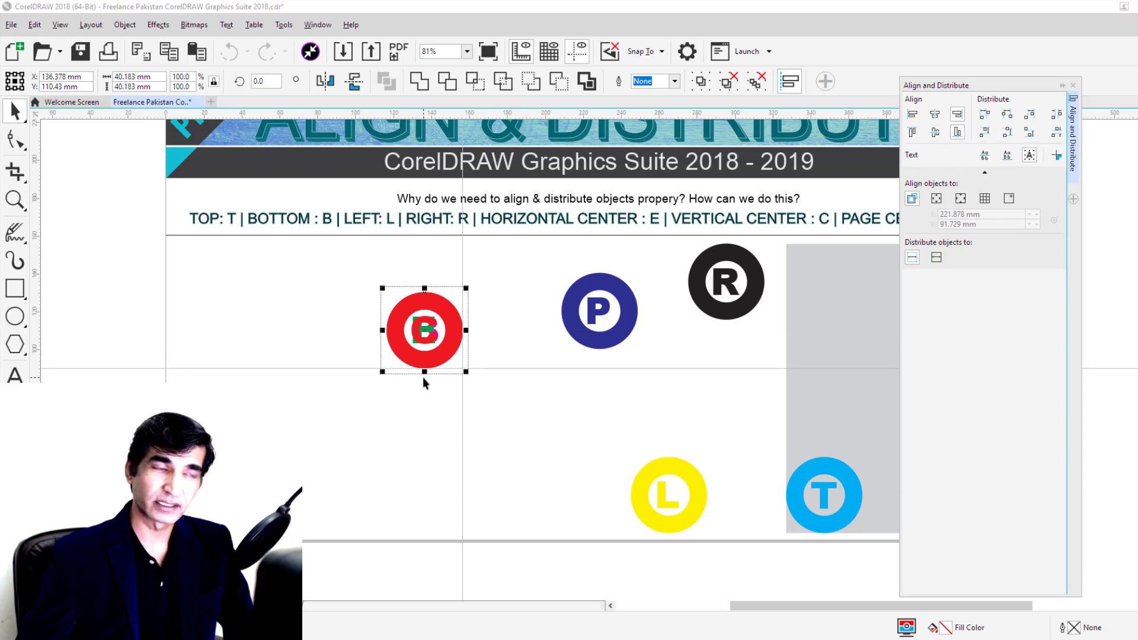
pyautogui.click(911, 115)
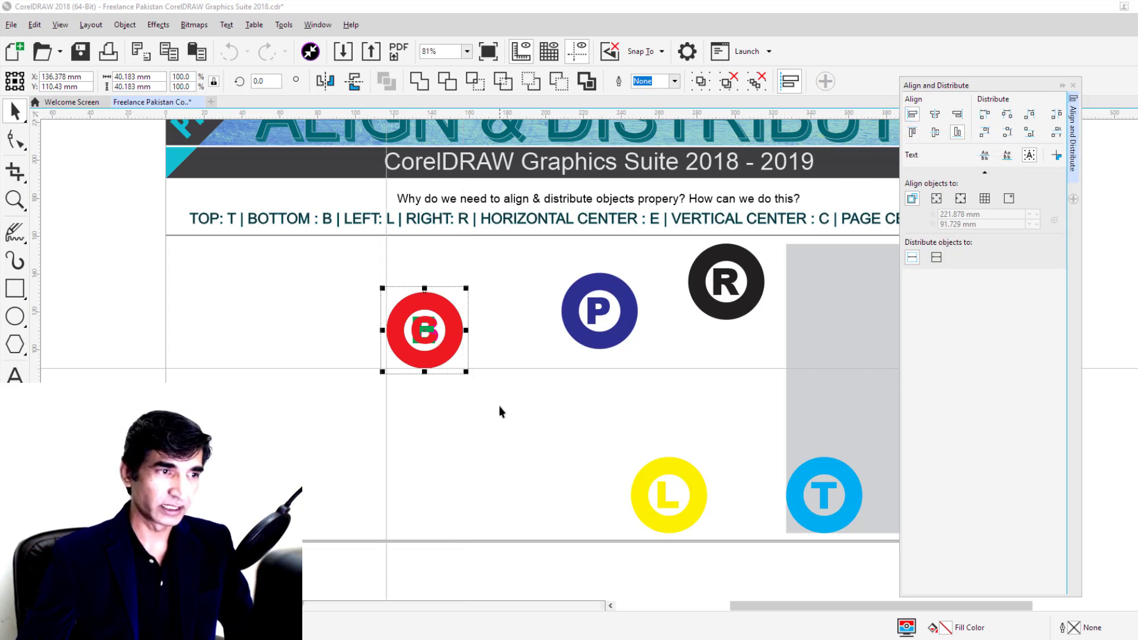
pyautogui.hotkey('ctrl', 'z')
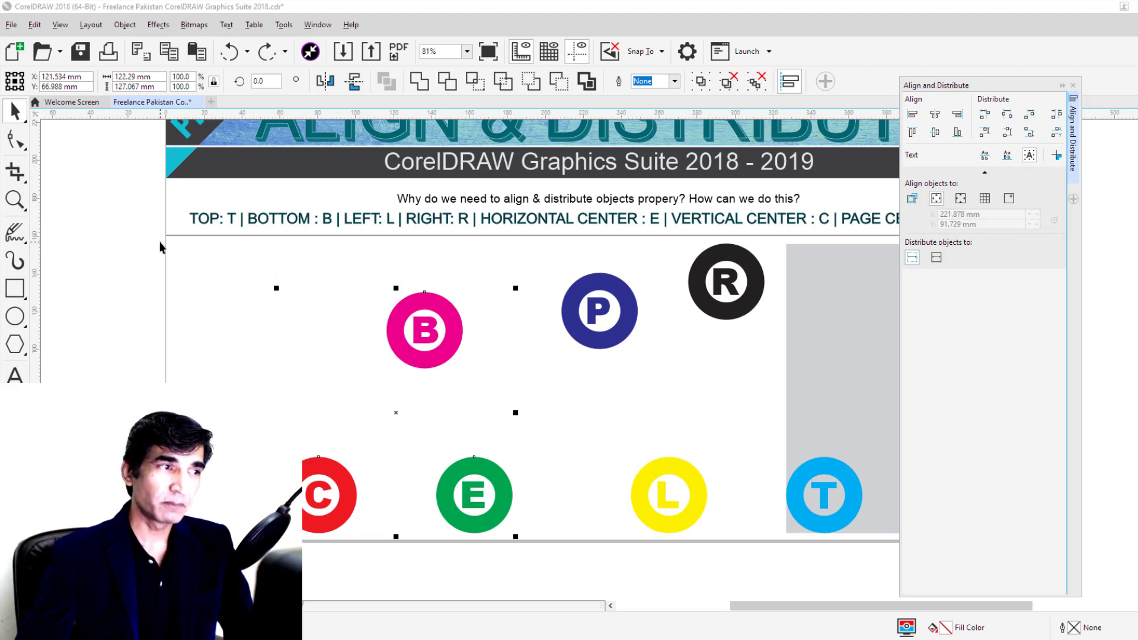
# - With page edge as the reference, align the B, C and E circles to the page's left edge, right edge and vertical center
pyautogui.click(912, 113)
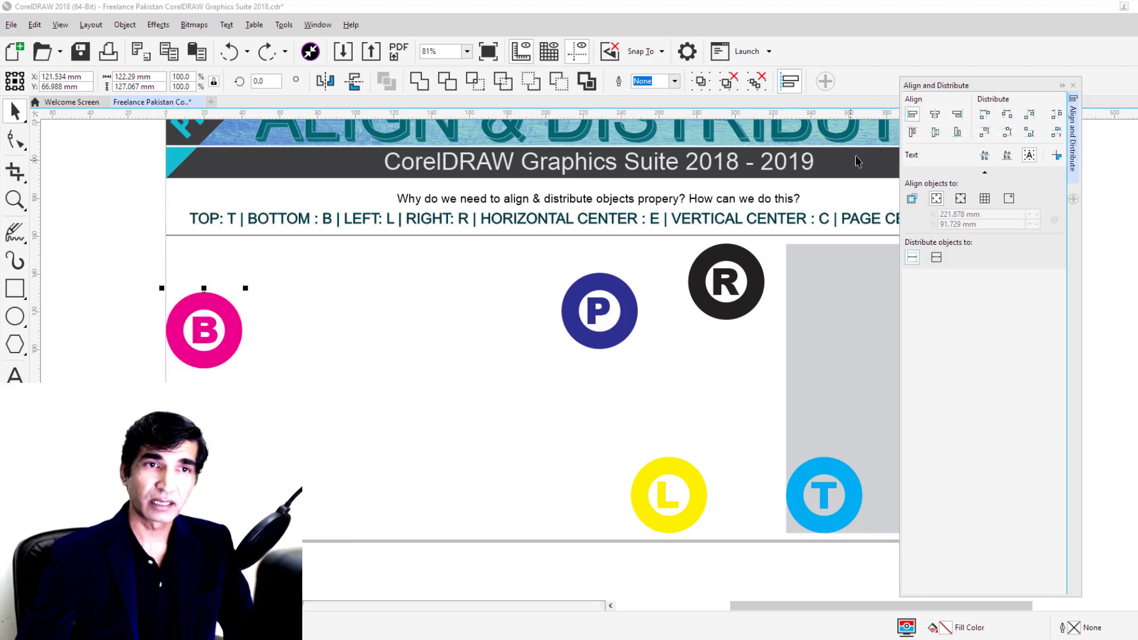
pyautogui.click(958, 113)
pyautogui.moveTo(979, 93); pyautogui.dragTo(525, 130)
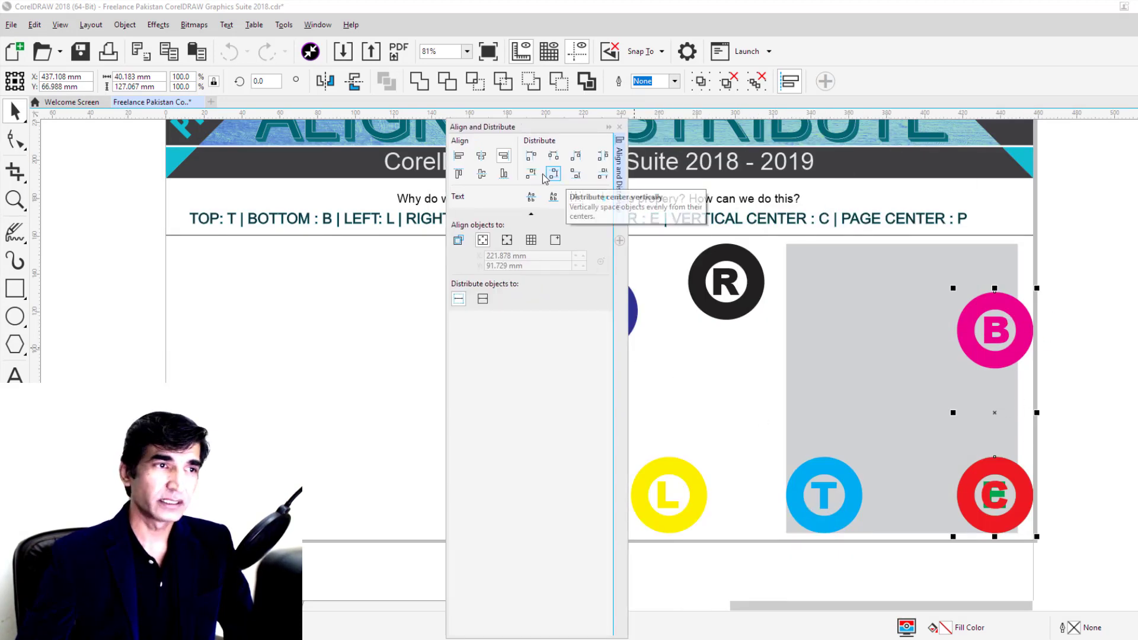
pyautogui.click(489, 173)
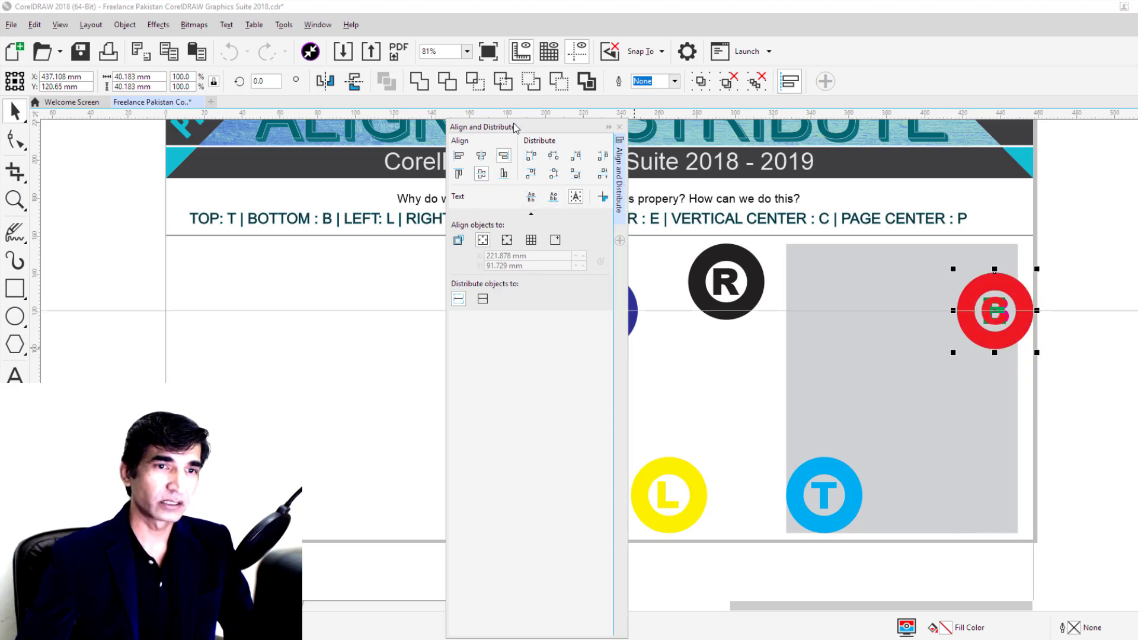
# - Align the stacked B, C and E circles to the page's left edge and center them horizontally, moving the docker clear of them
pyautogui.moveTo(517, 128); pyautogui.dragTo(624, 128)
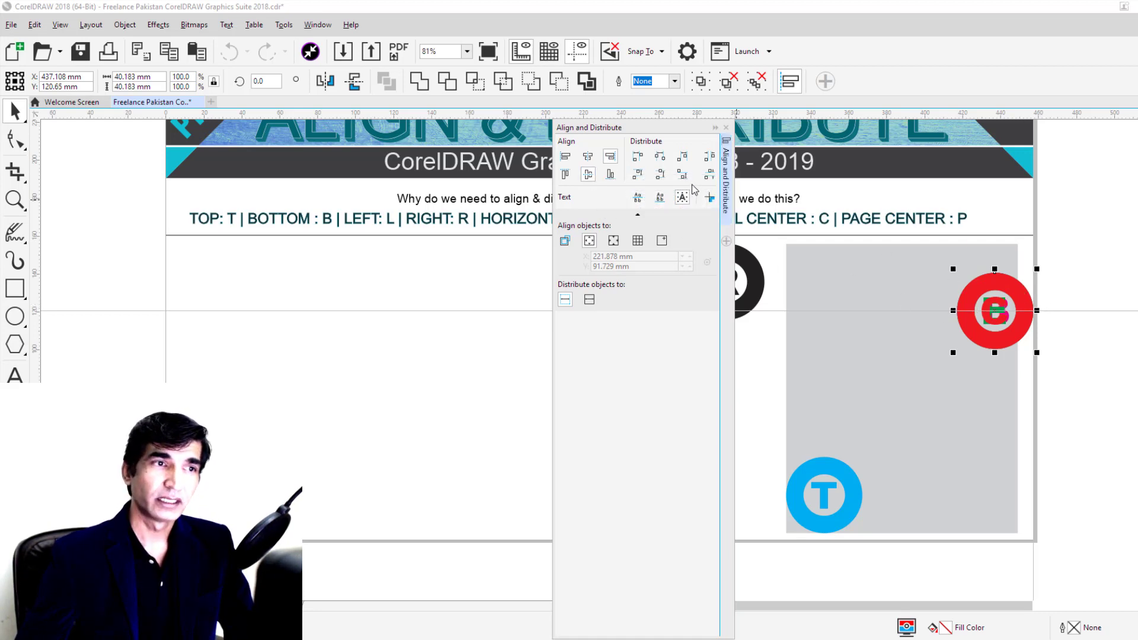
pyautogui.click(565, 157)
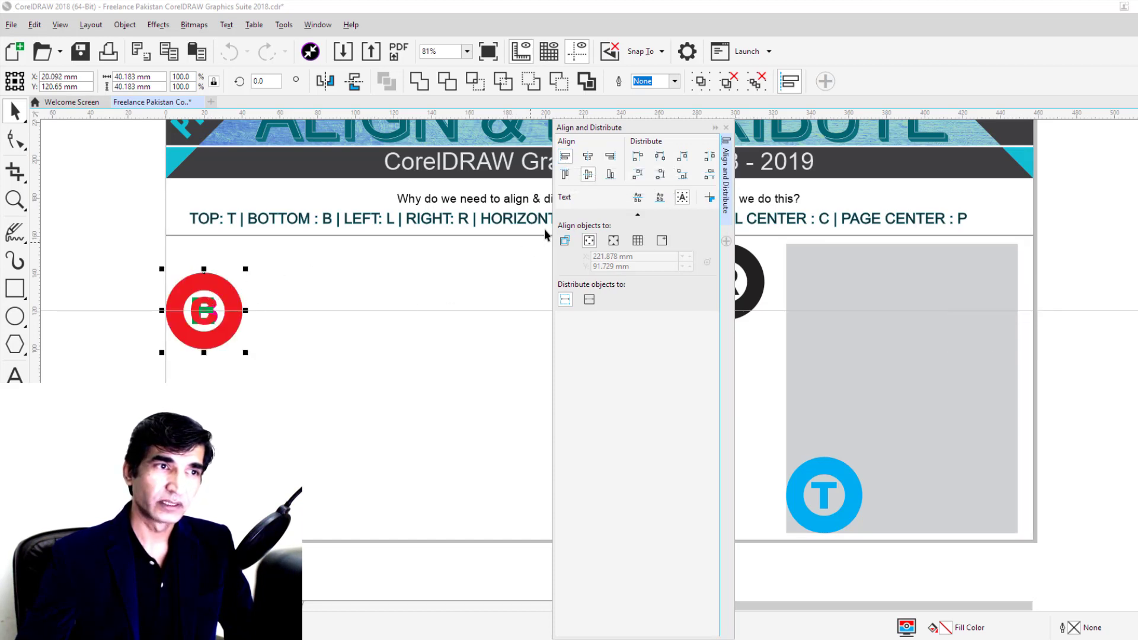
pyautogui.click(587, 159)
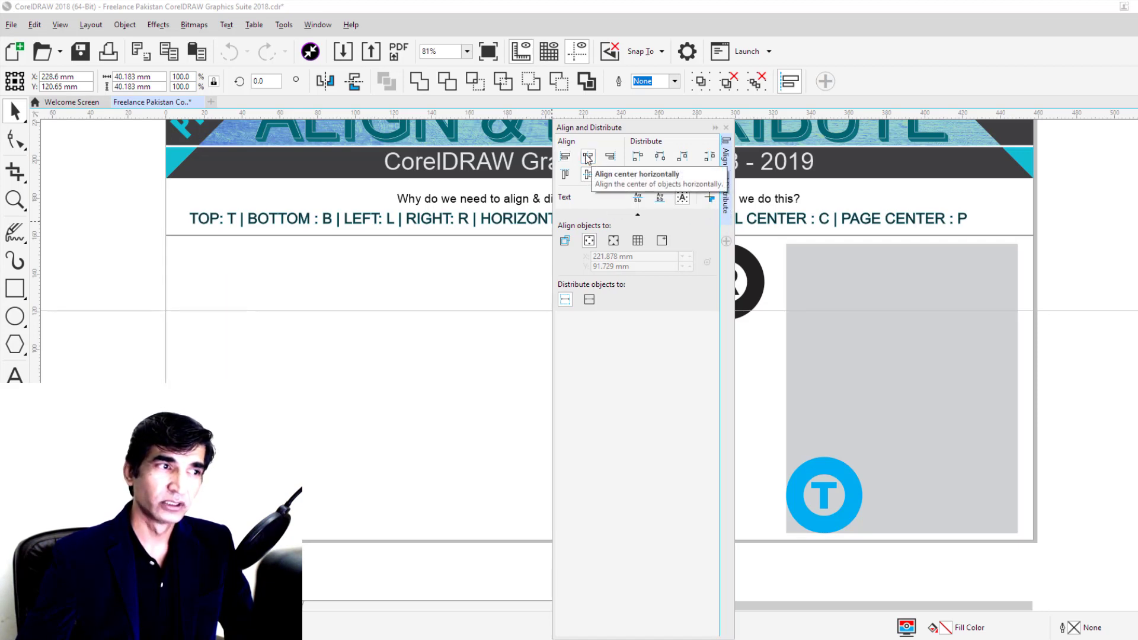
pyautogui.moveTo(617, 131); pyautogui.dragTo(357, 164)
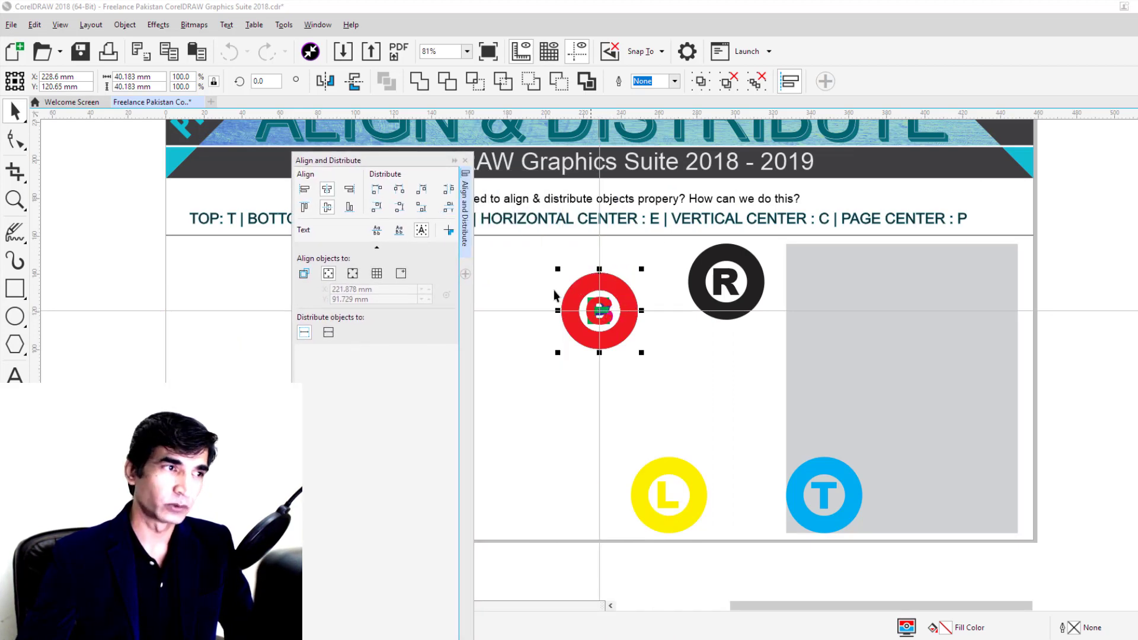
# - Align the stacked B, C and E circles to the page's top edge, move the docker off the page, and undo the page-edge alignments
pyautogui.click(304, 208)
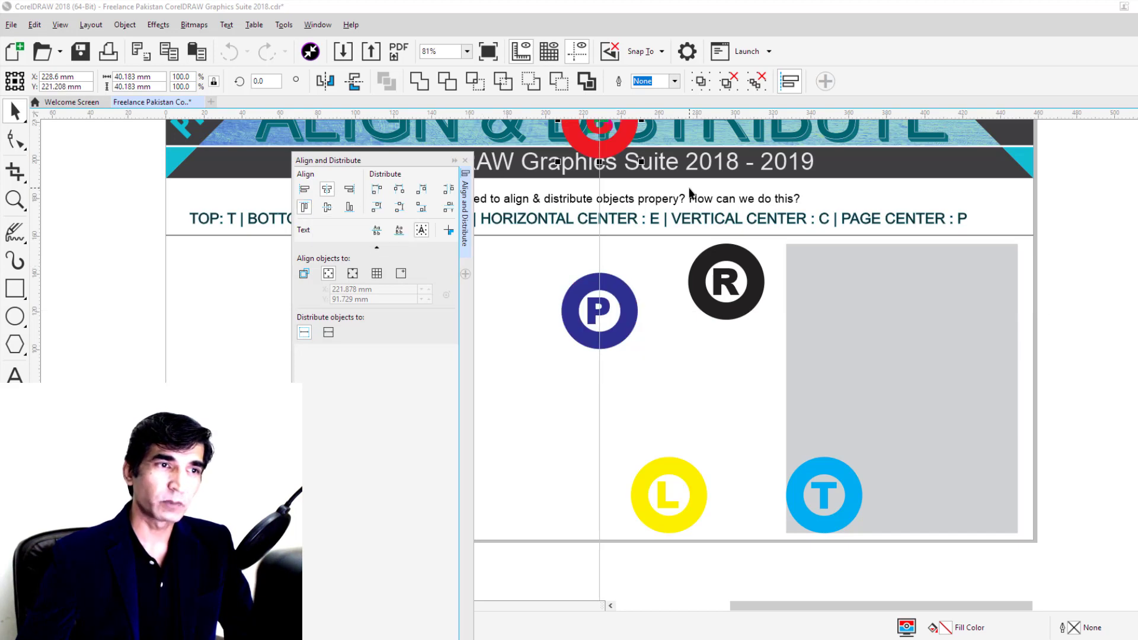
pyautogui.scroll(1, 690, 193)
pyautogui.scroll(-3, 670, 183)
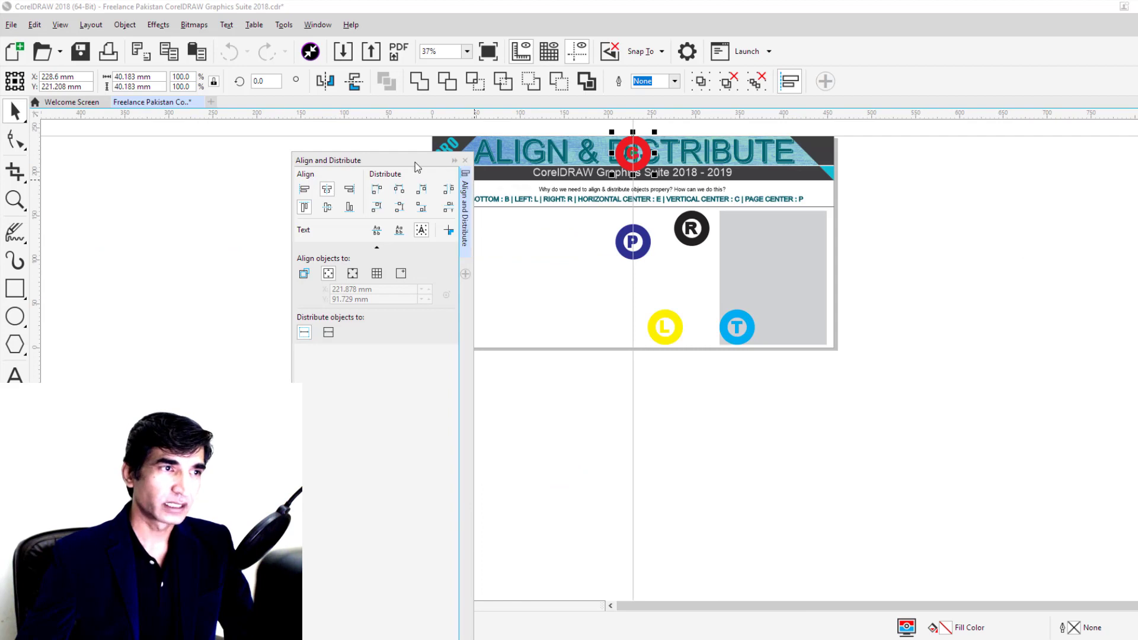
pyautogui.moveTo(415, 161); pyautogui.dragTo(988, 215)
pyautogui.moveTo(1054, 187); pyautogui.dragTo(1067, 133)
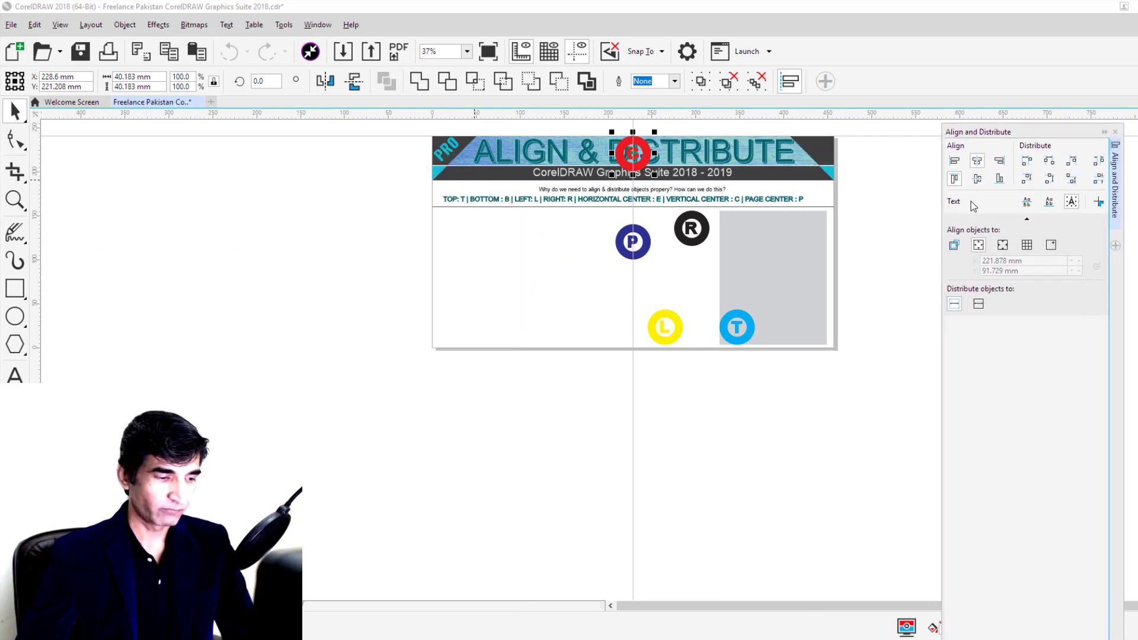
pyautogui.hotkey('shift', 'F4')
pyautogui.hotkey('ctrl', 'z')
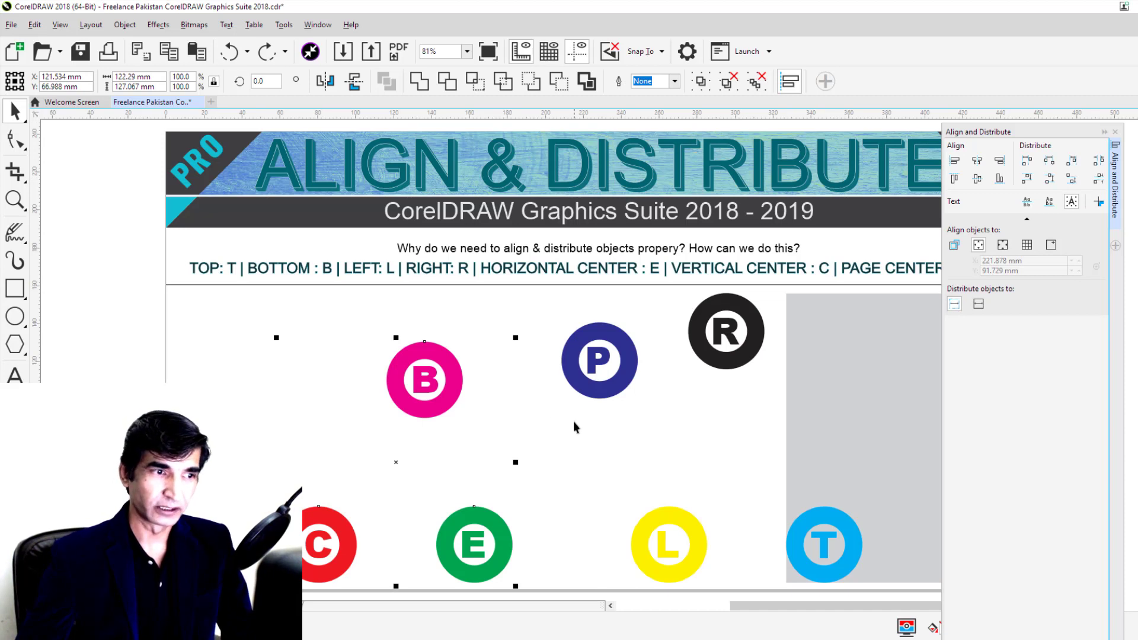
# - With page center as the reference, align the B, C and E circles by left, right and horizontal center
pyautogui.click(1007, 249)
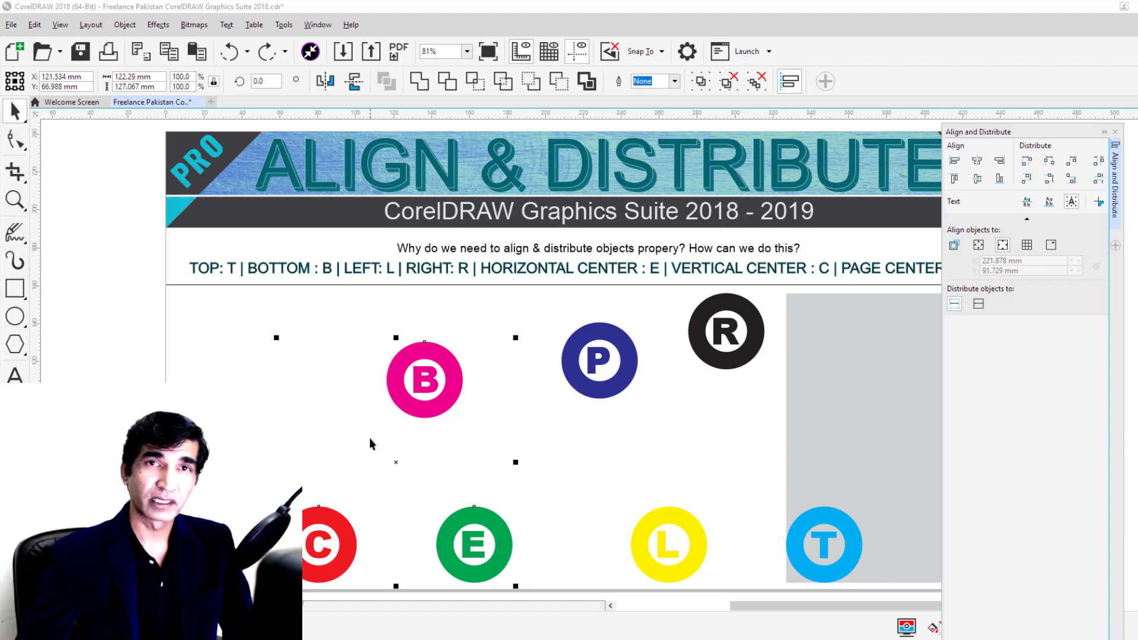
pyautogui.click(955, 160)
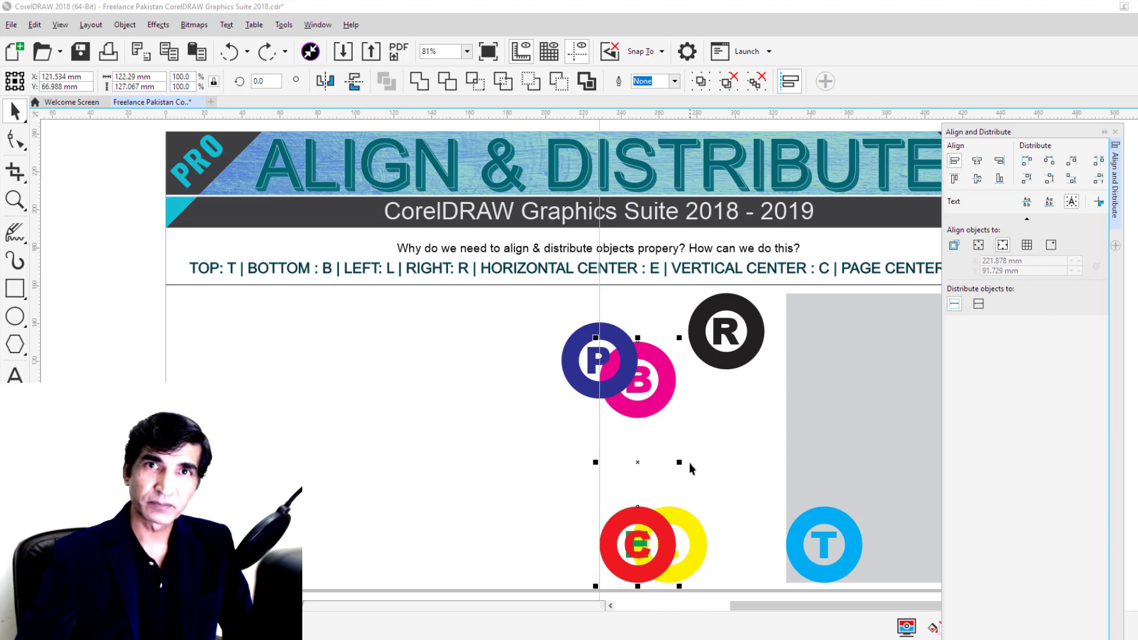
pyautogui.click(1000, 161)
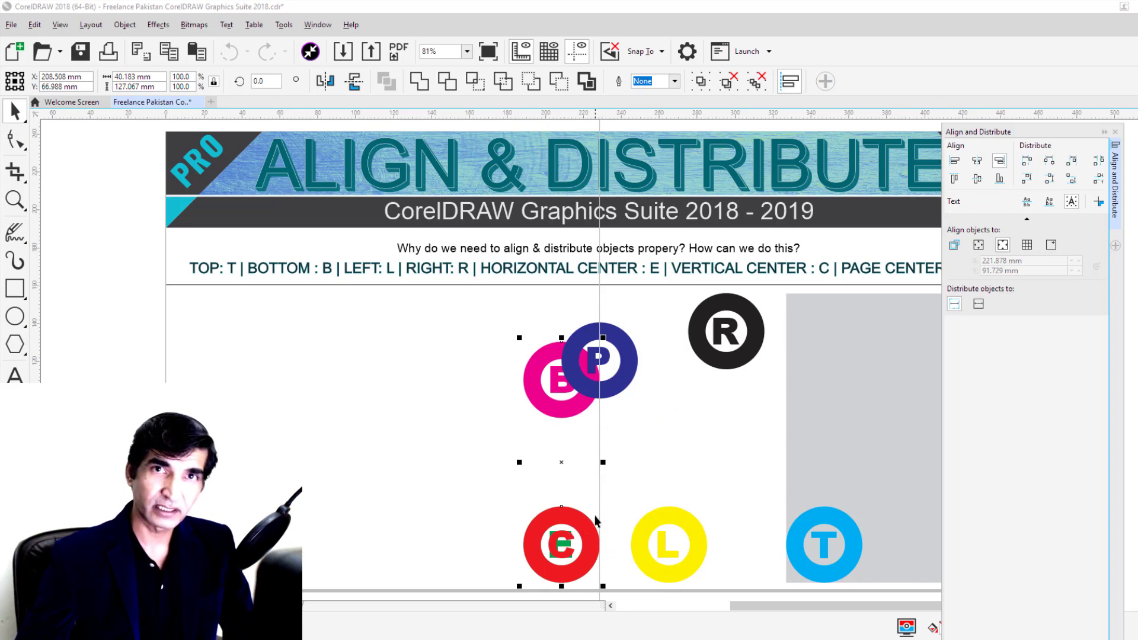
pyautogui.click(977, 162)
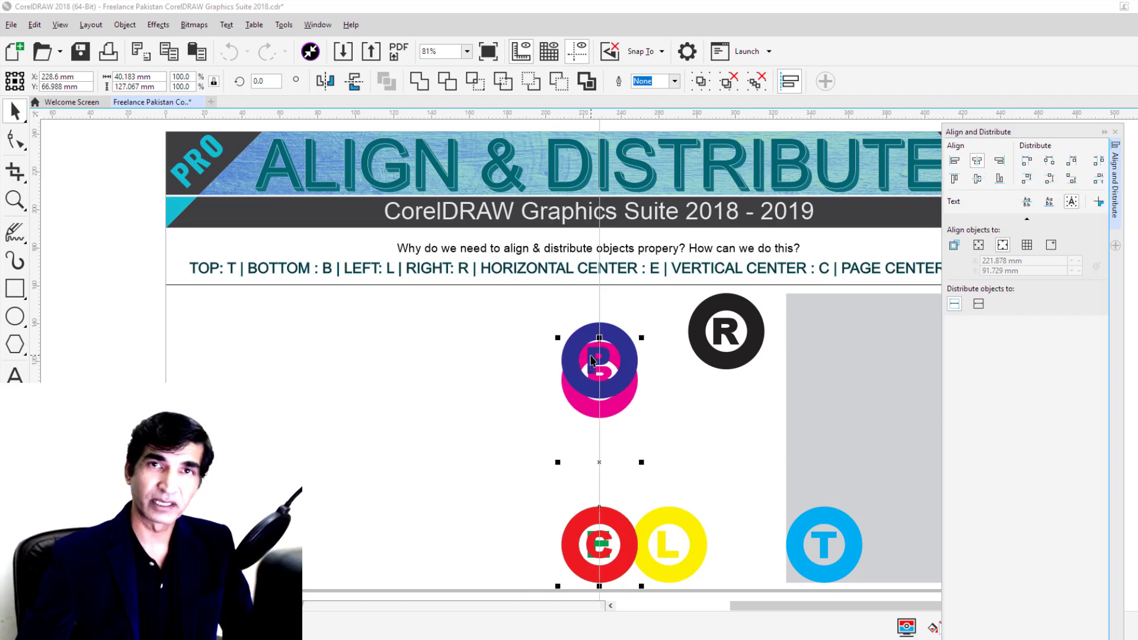
# - Align the B, C and E circles to the page center by vertical center, bottom and top, and undo the page-center alignments
pyautogui.click(976, 181)
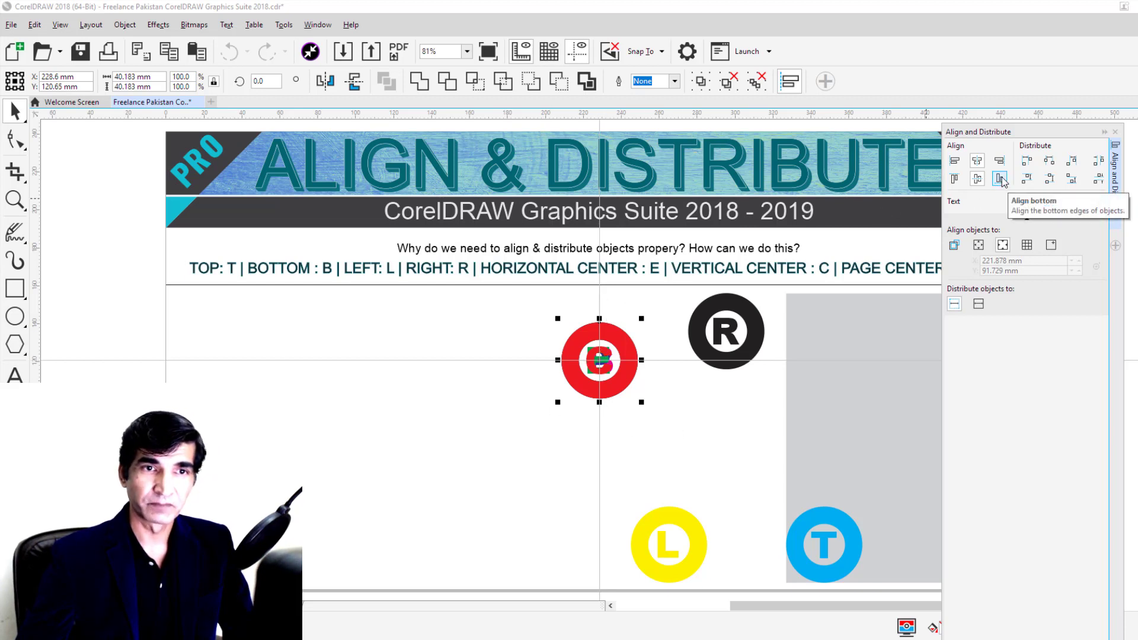
pyautogui.hotkey('ctrl', 'z')
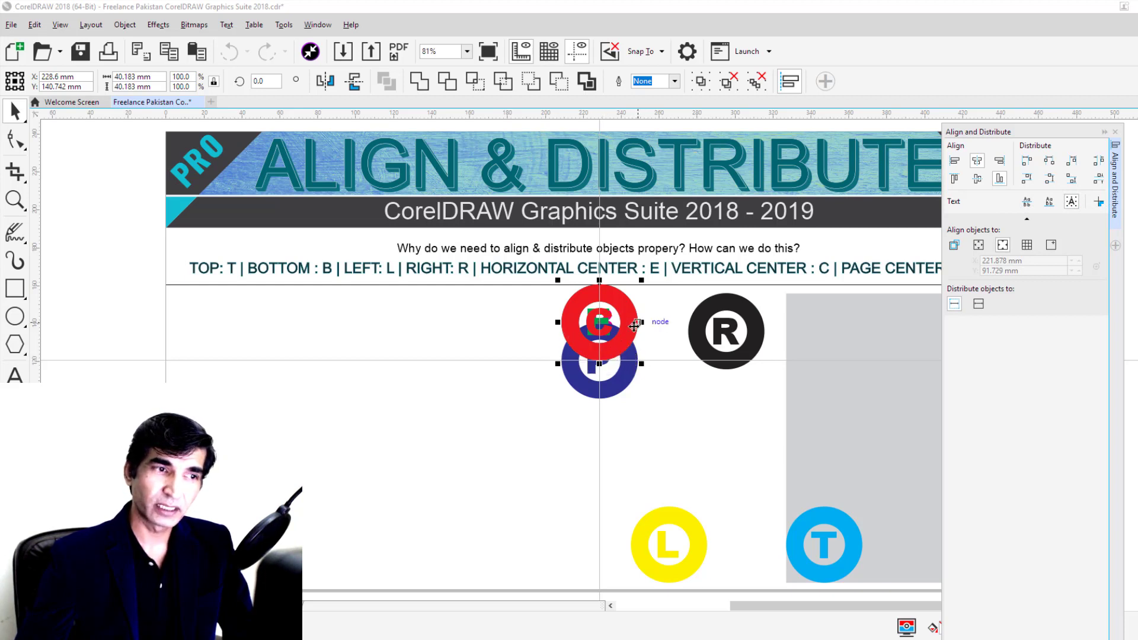
pyautogui.click(955, 179)
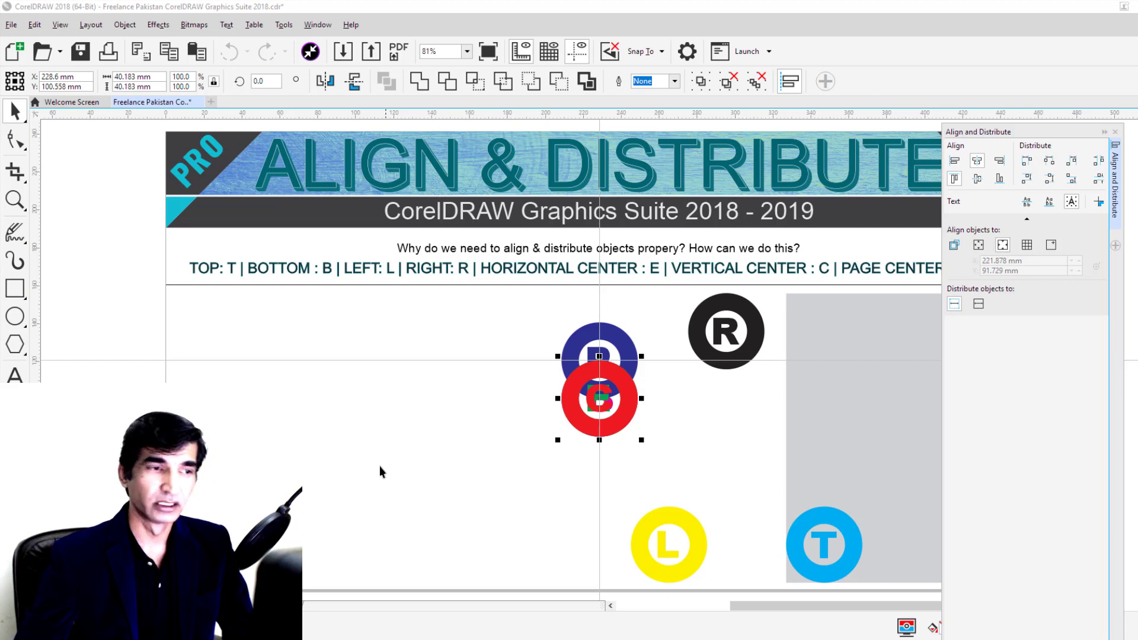
pyautogui.click(389, 436)
pyautogui.hotkey('ctrl', 'z')
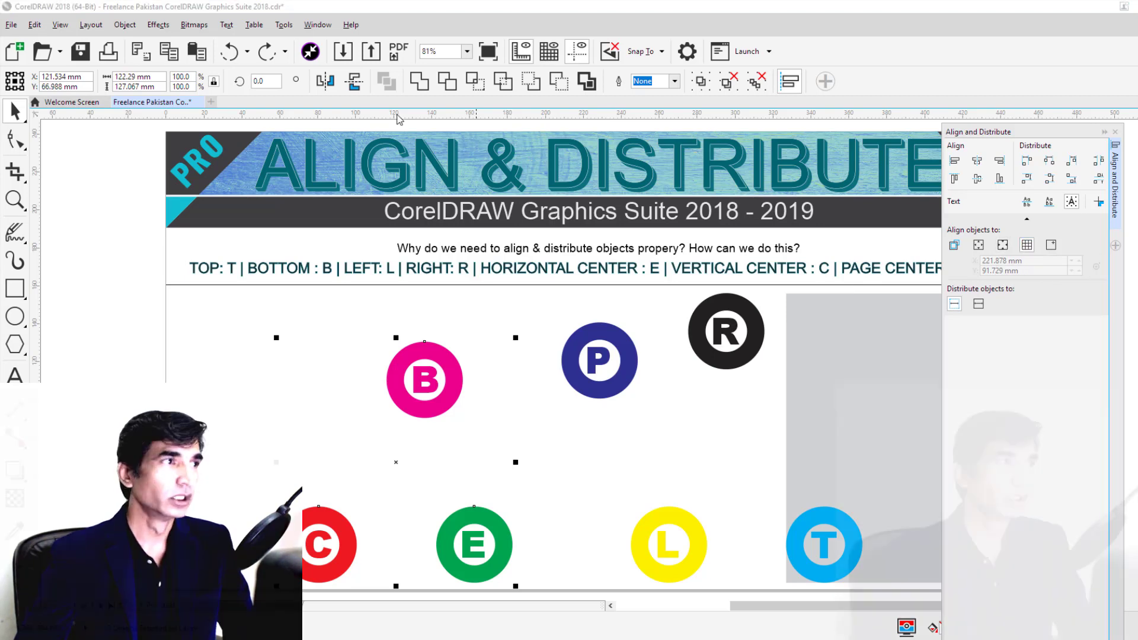
# - Display the document grid behind the circles
pyautogui.click(60, 25)
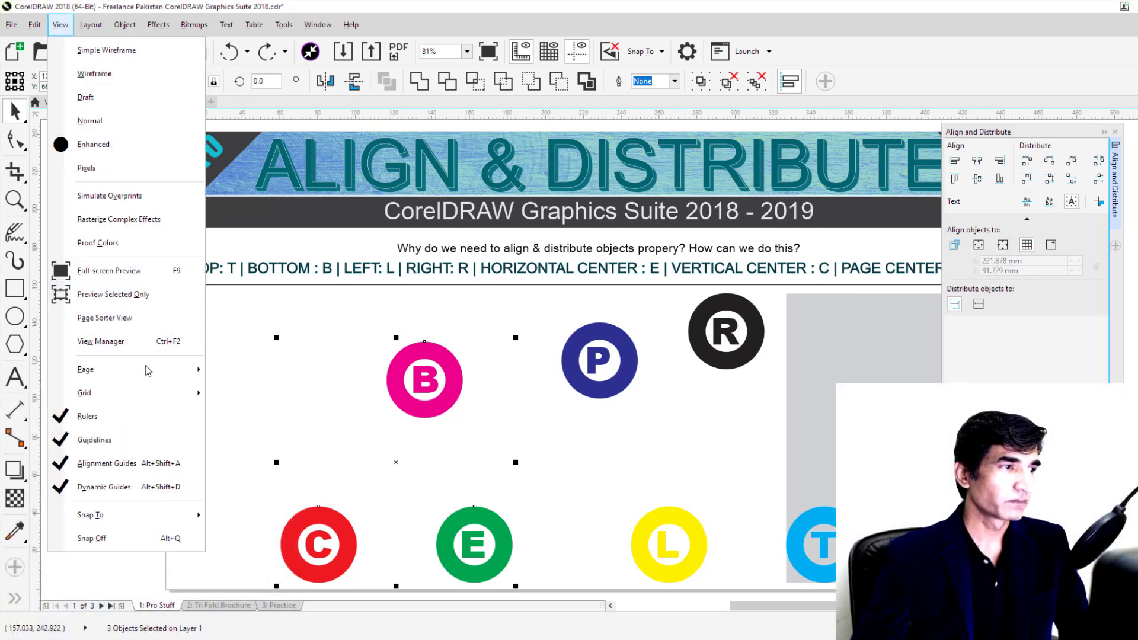
pyautogui.moveTo(147, 385)
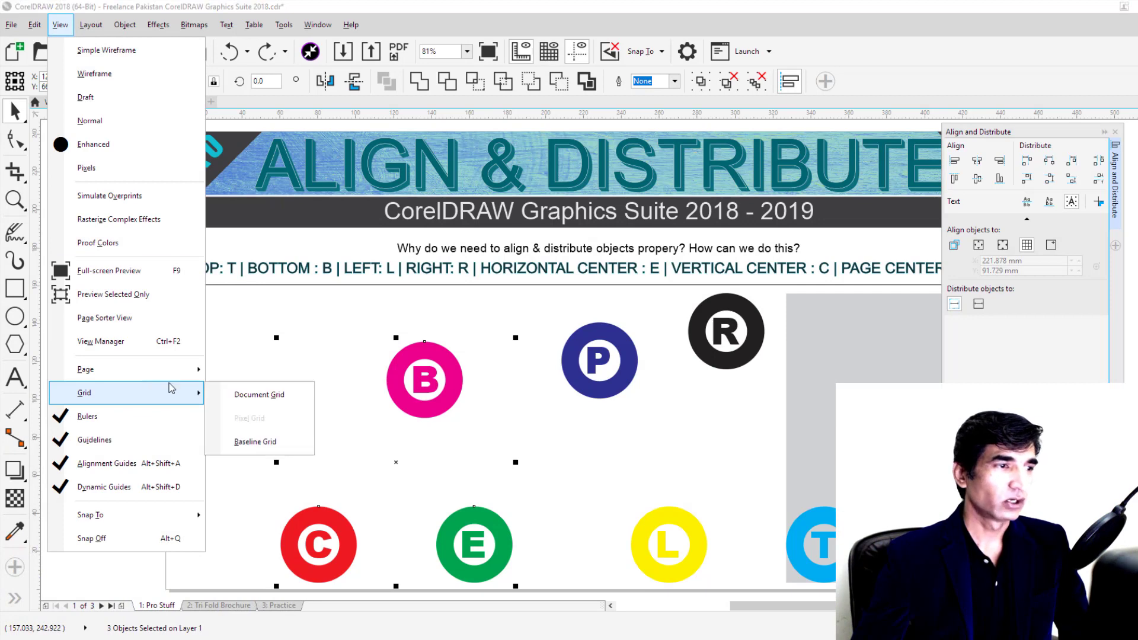
pyautogui.click(273, 402)
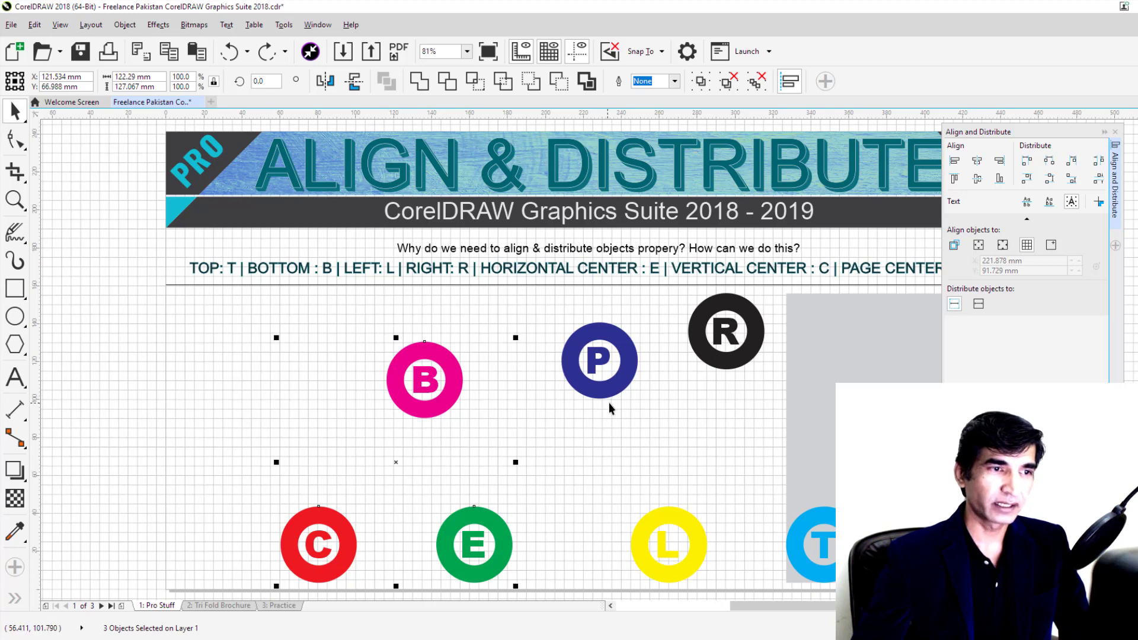
pyautogui.scroll(5, 631, 398)
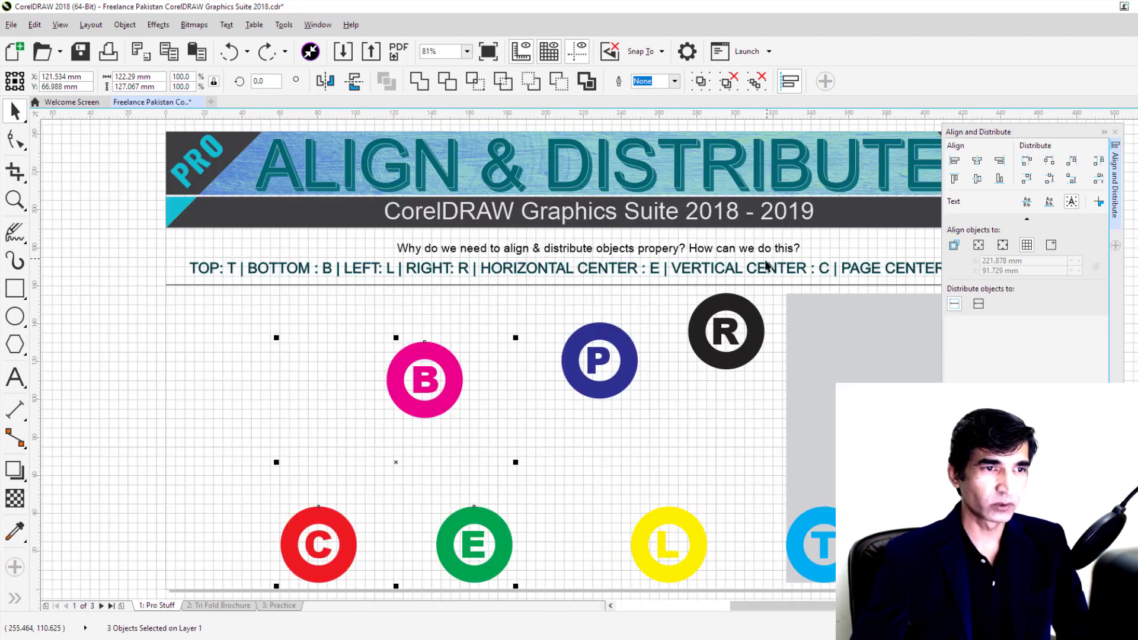
pyautogui.press('F3')
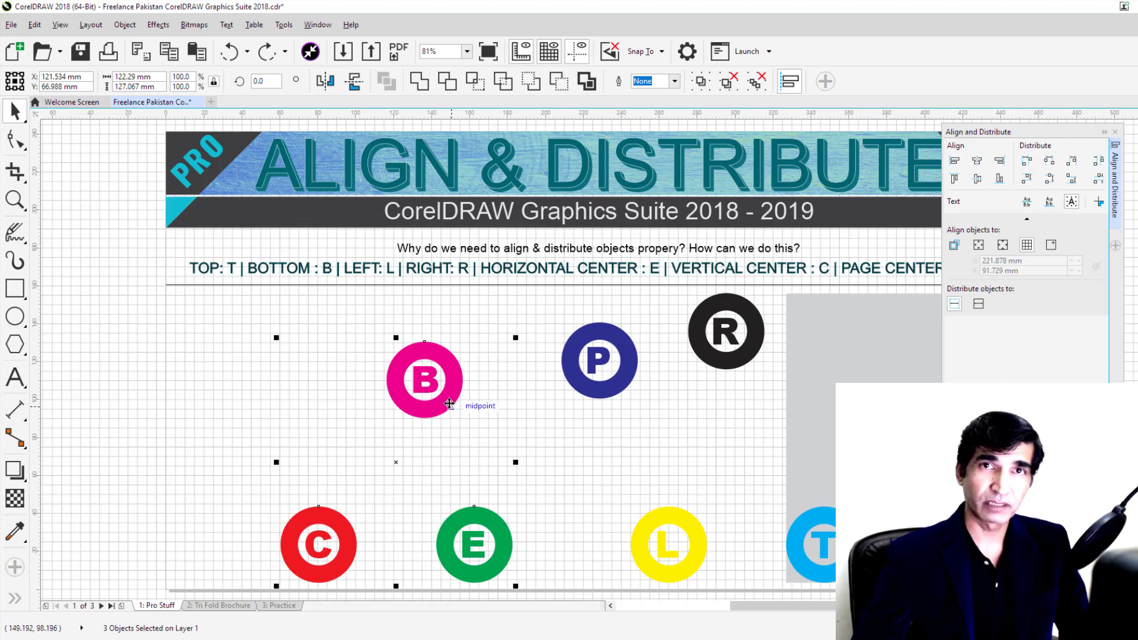
# - Select only the B circle, align it to the grid by left, top and vertical center, and undo the alignments
pyautogui.scroll(5, 449, 403)
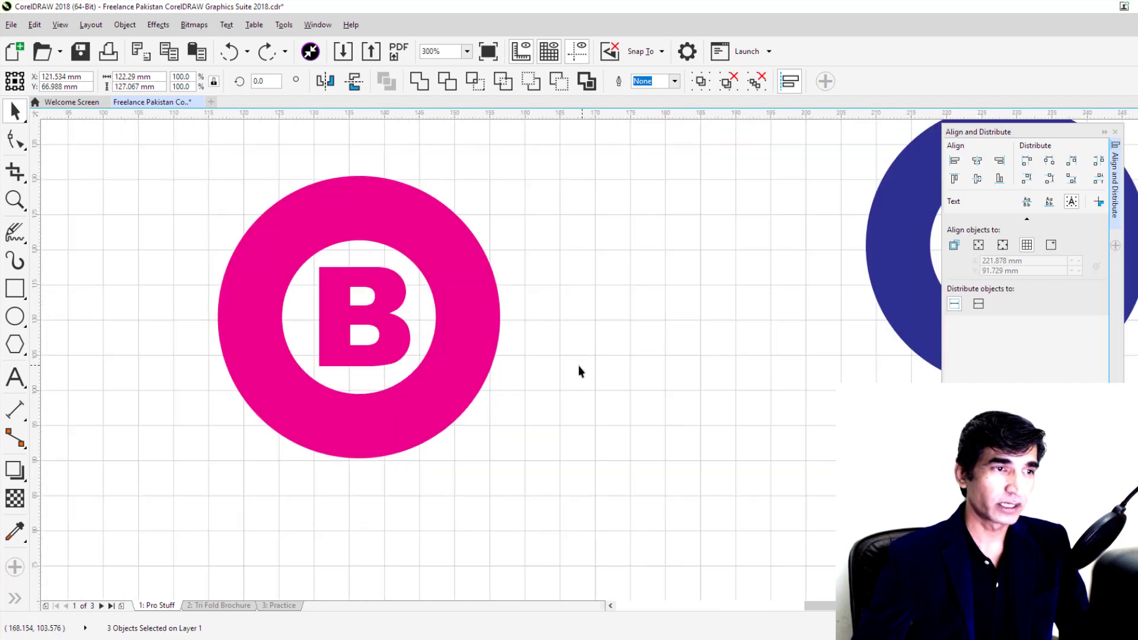
pyautogui.click(578, 365)
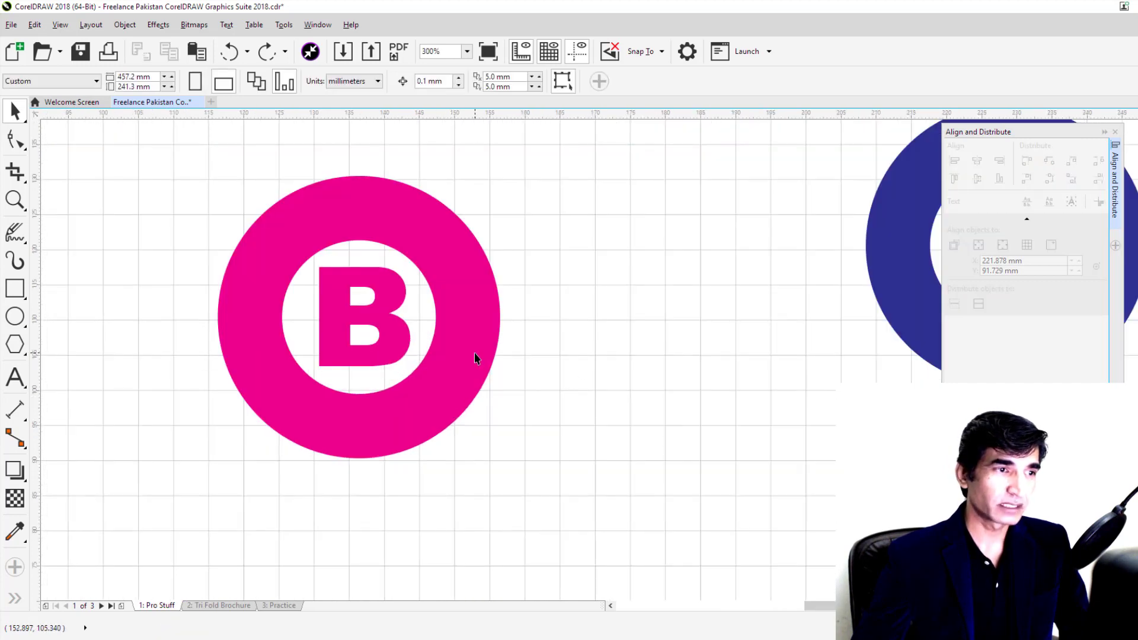
pyautogui.click(474, 352)
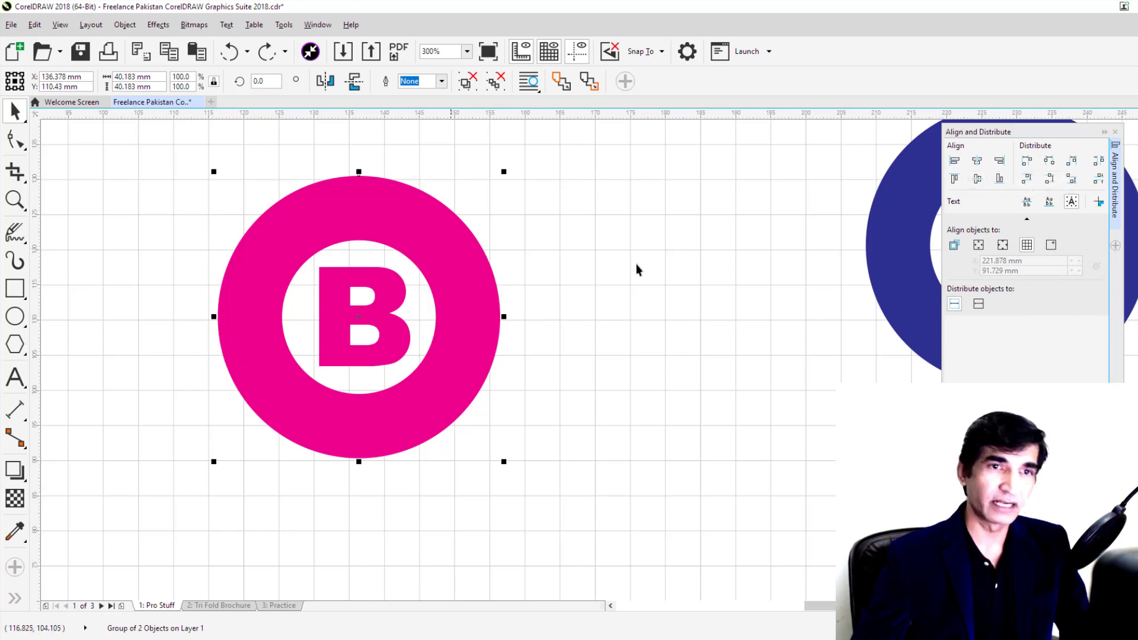
pyautogui.click(953, 161)
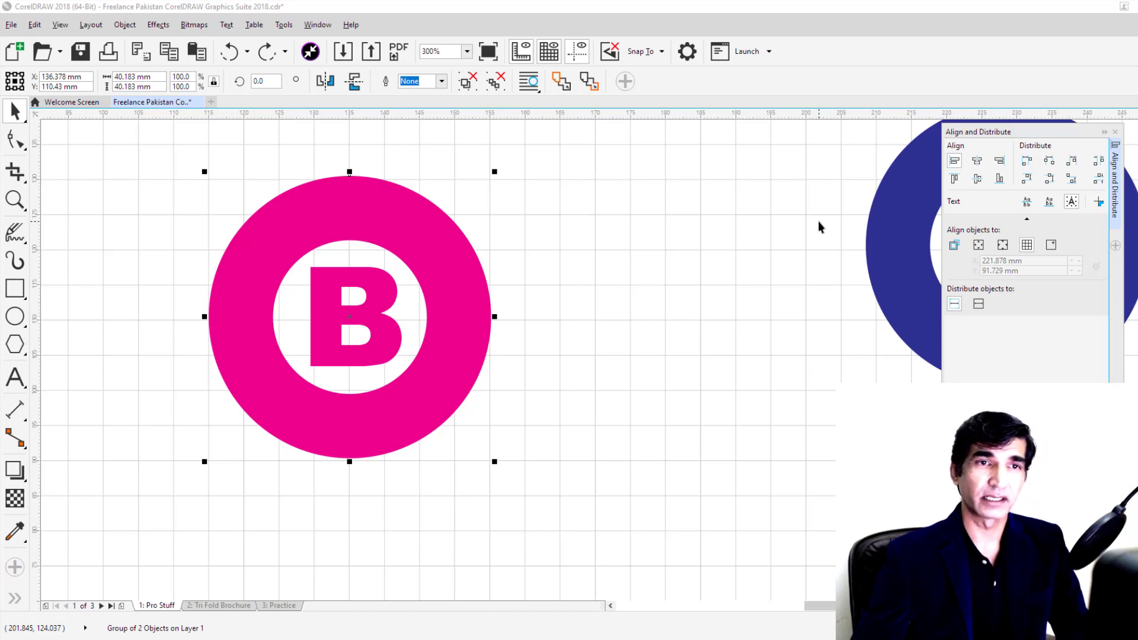
pyautogui.click(954, 178)
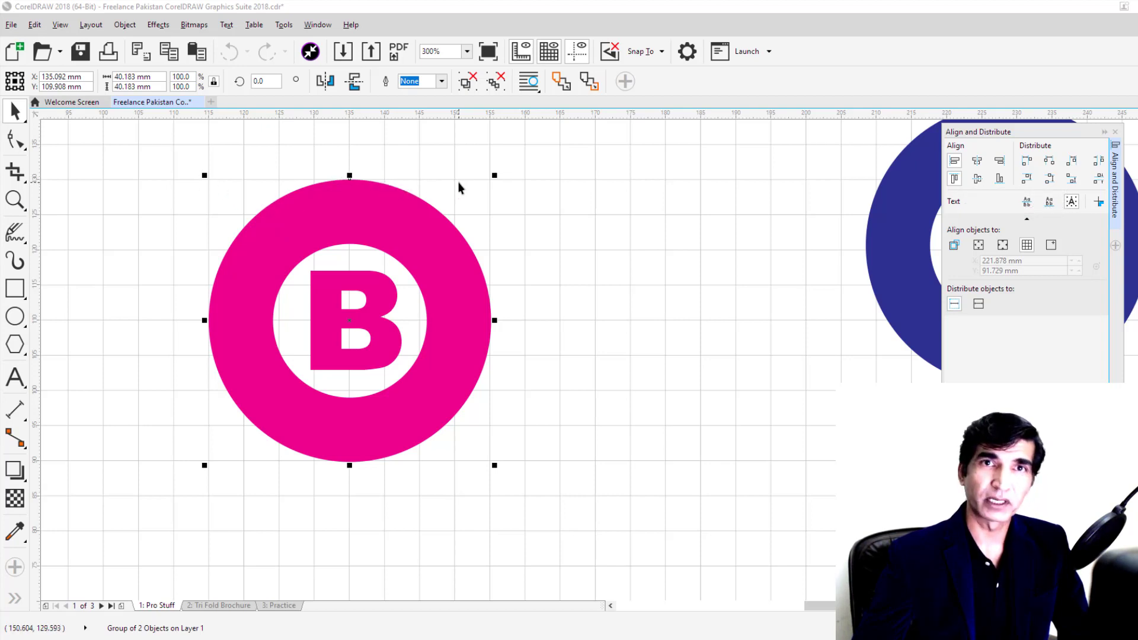
pyautogui.click(976, 179)
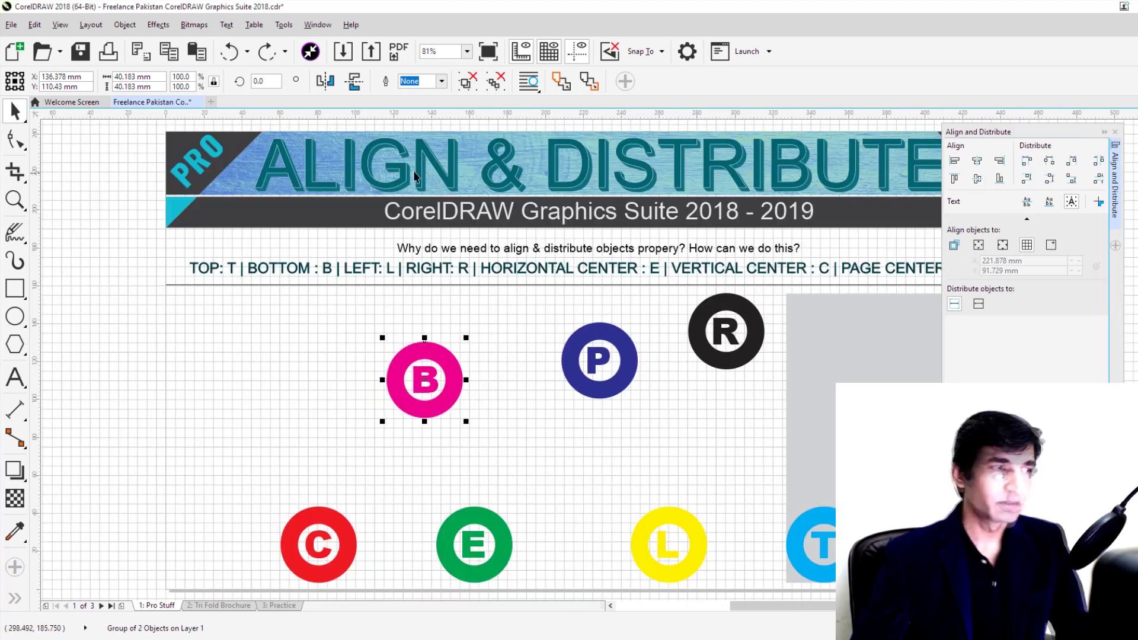
# - Hide the document grid
pyautogui.click(58, 21)
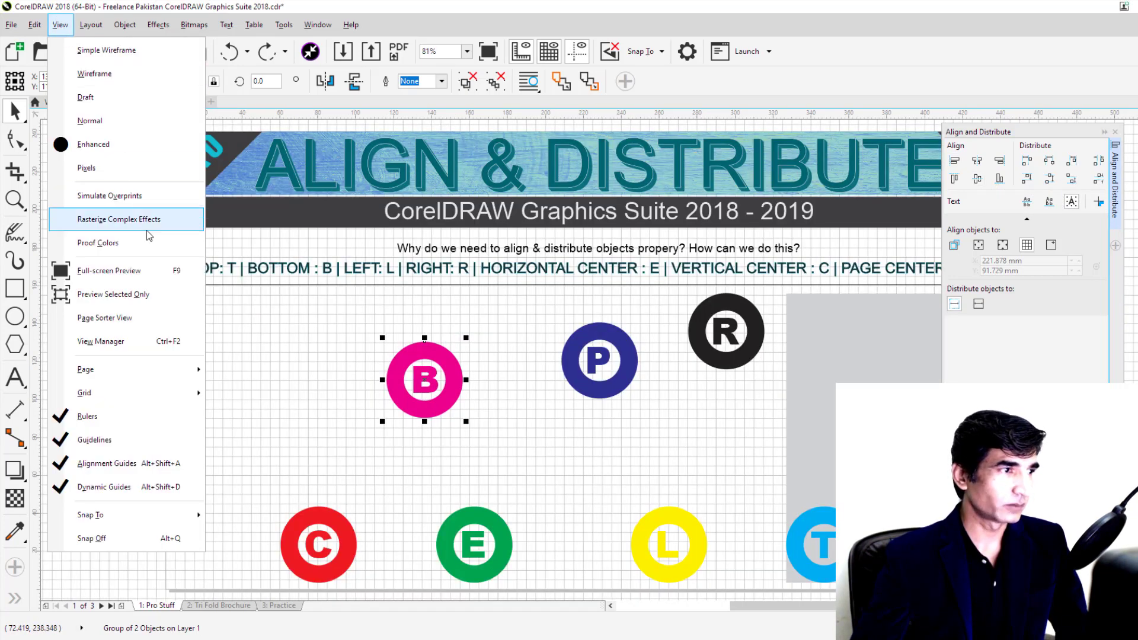
pyautogui.moveTo(158, 397)
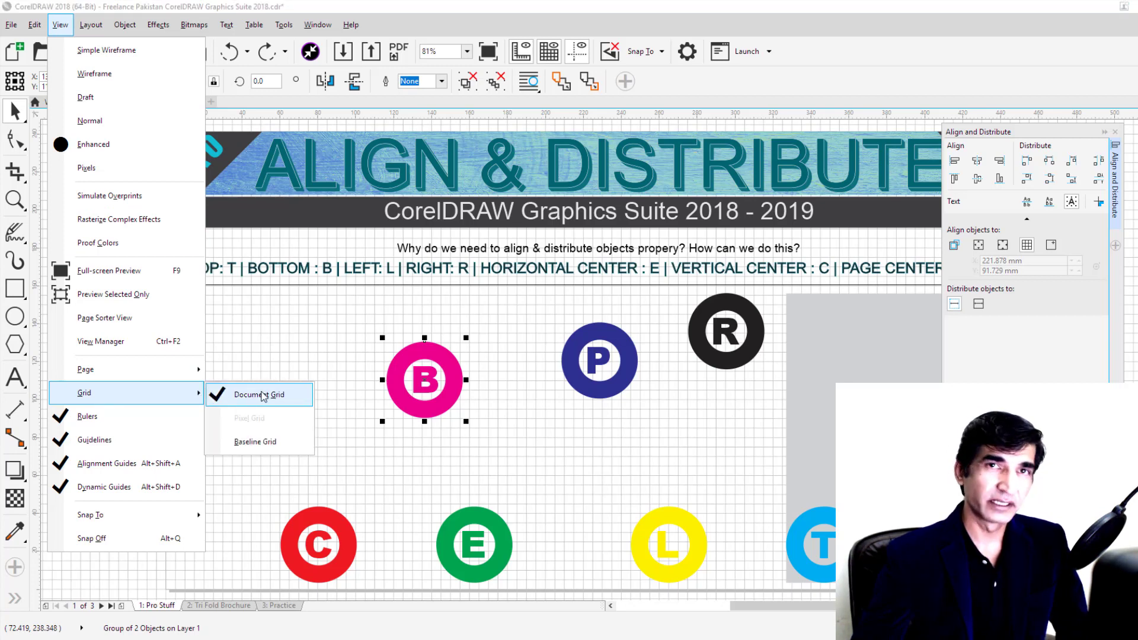
pyautogui.click(217, 395)
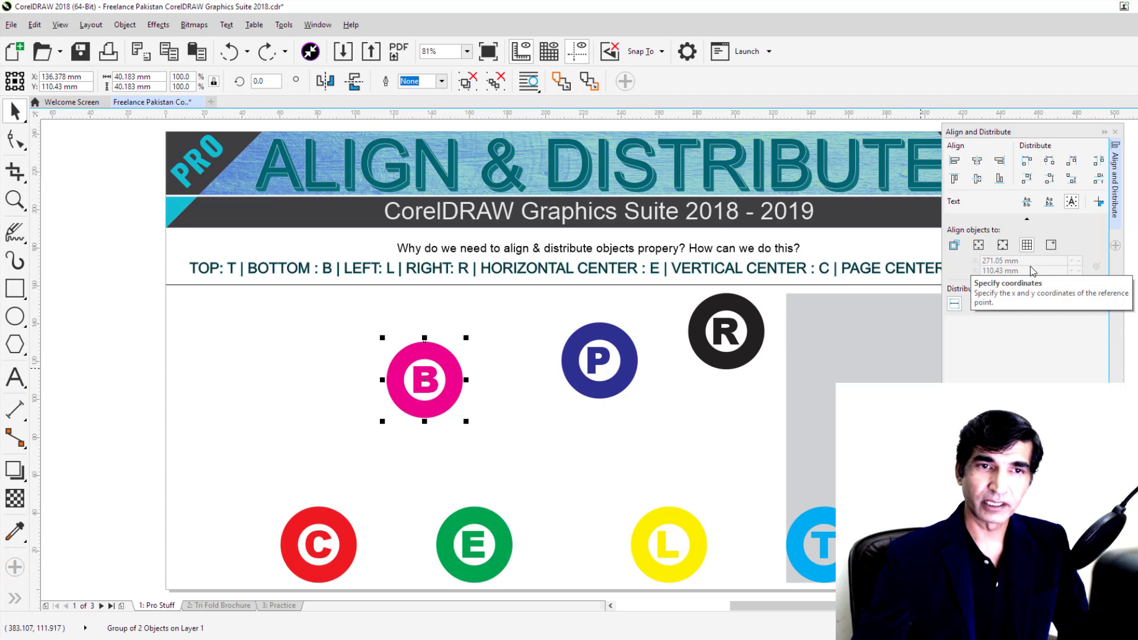
# - Set the alignment reference to a specified point at X 0 mm, Y 20 mm and left-align the B circle to it
pyautogui.click(1050, 246)
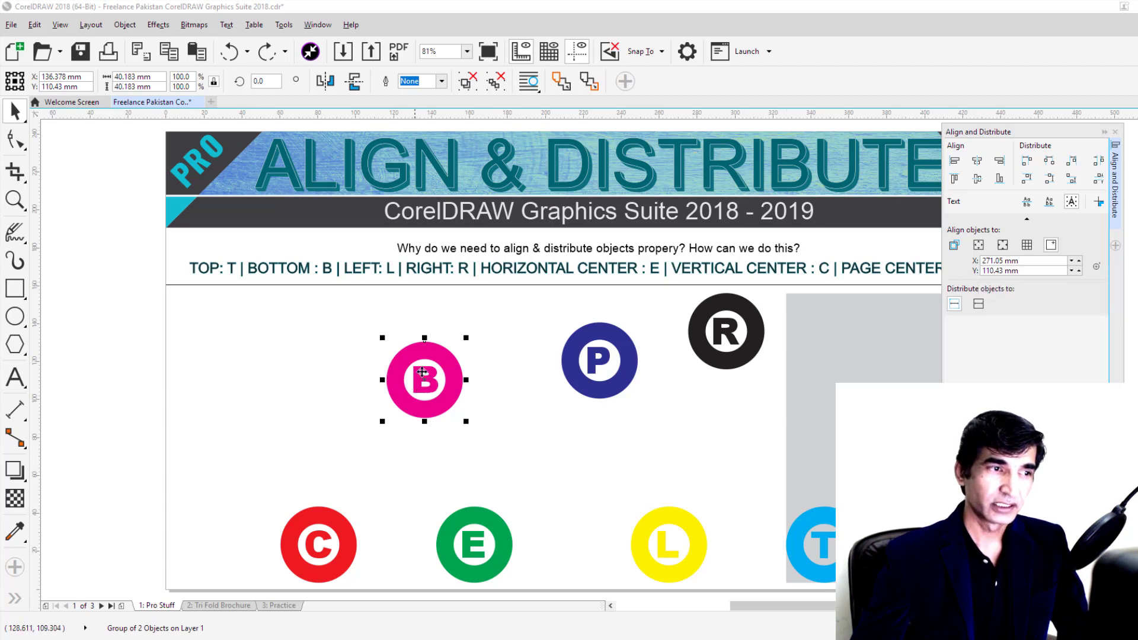
pyautogui.moveTo(1019, 261); pyautogui.dragTo(978, 261)
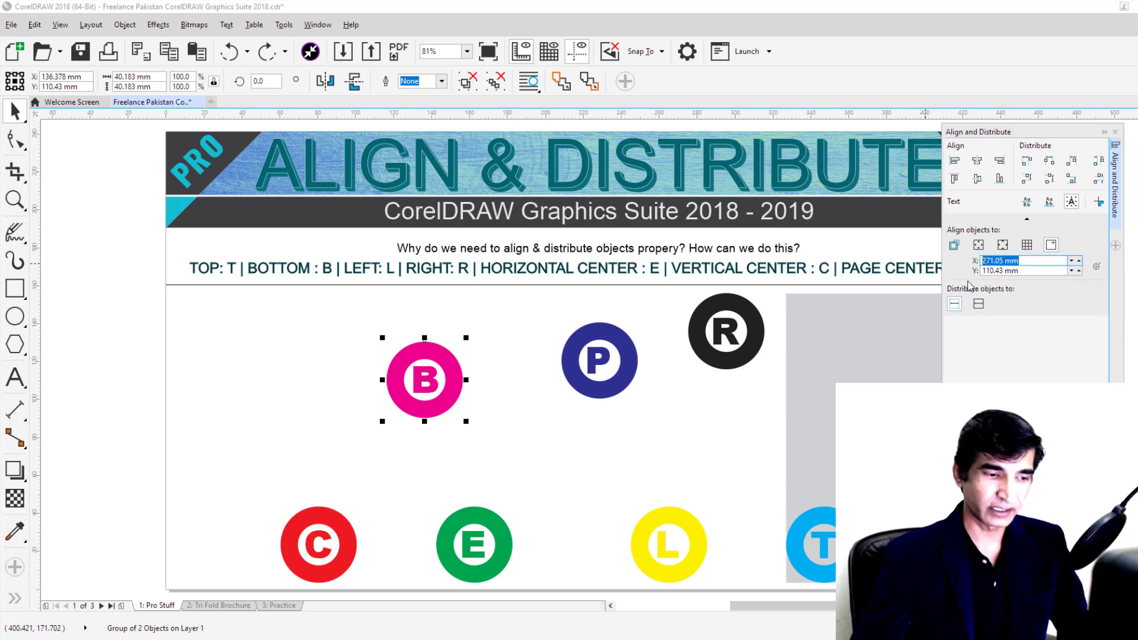
pyautogui.write('0')
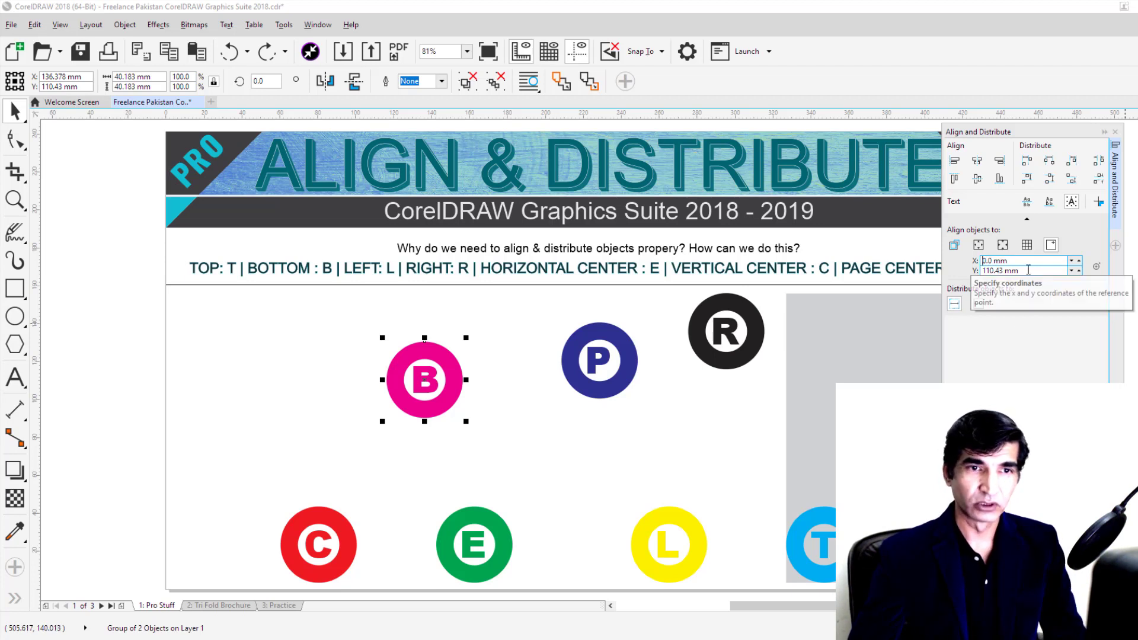
pyautogui.moveTo(1020, 270); pyautogui.dragTo(964, 269)
pyautogui.write('2')
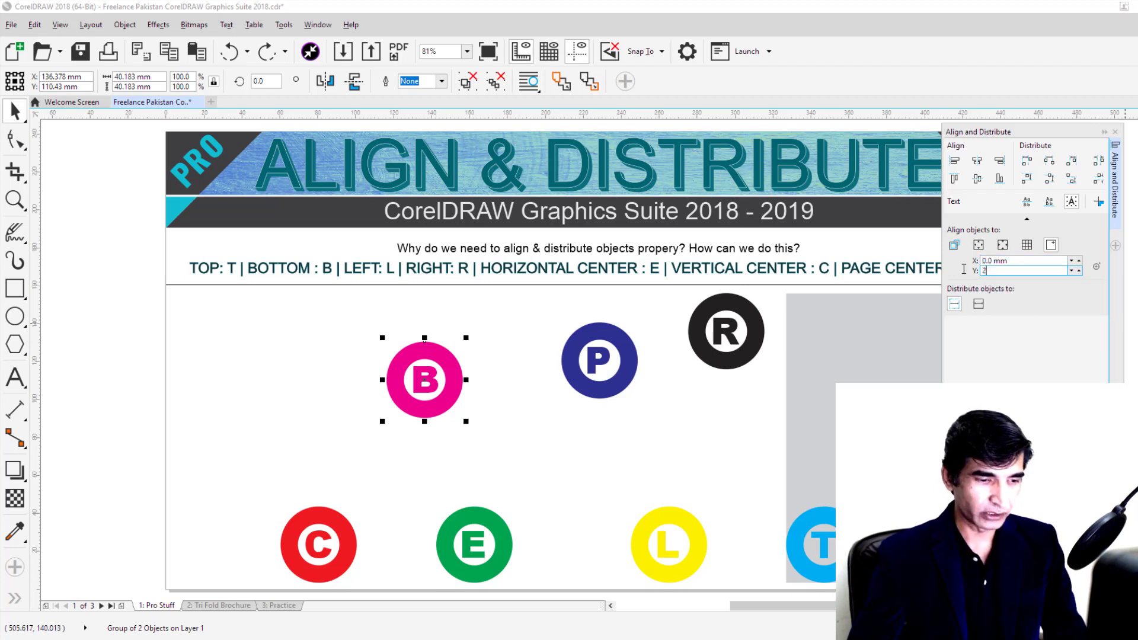
pyautogui.write('0')
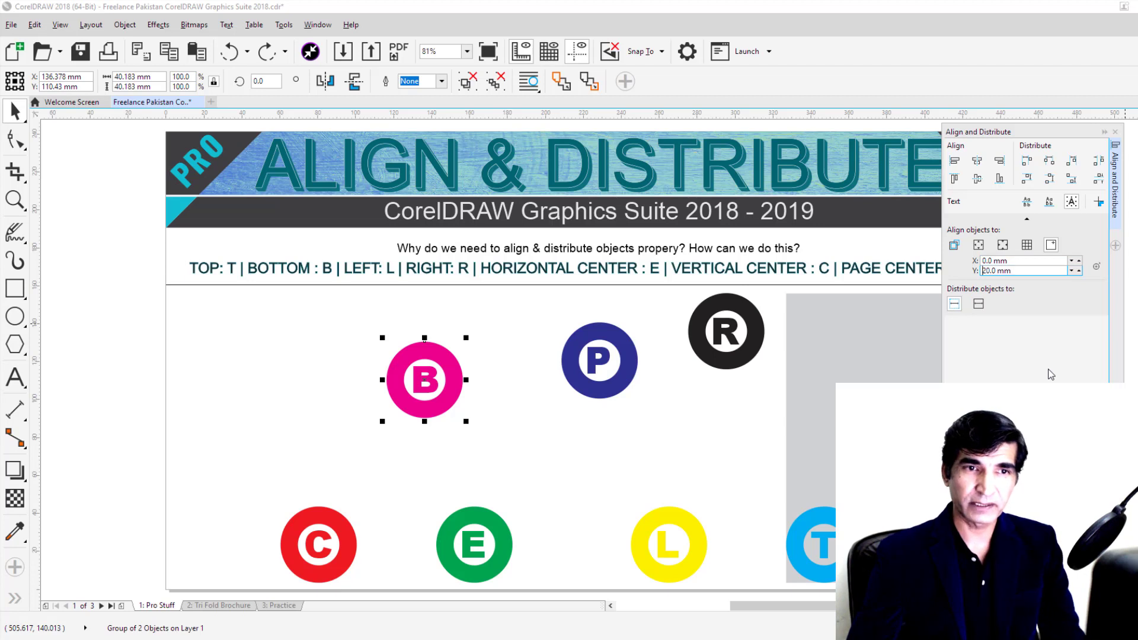
pyautogui.click(955, 161)
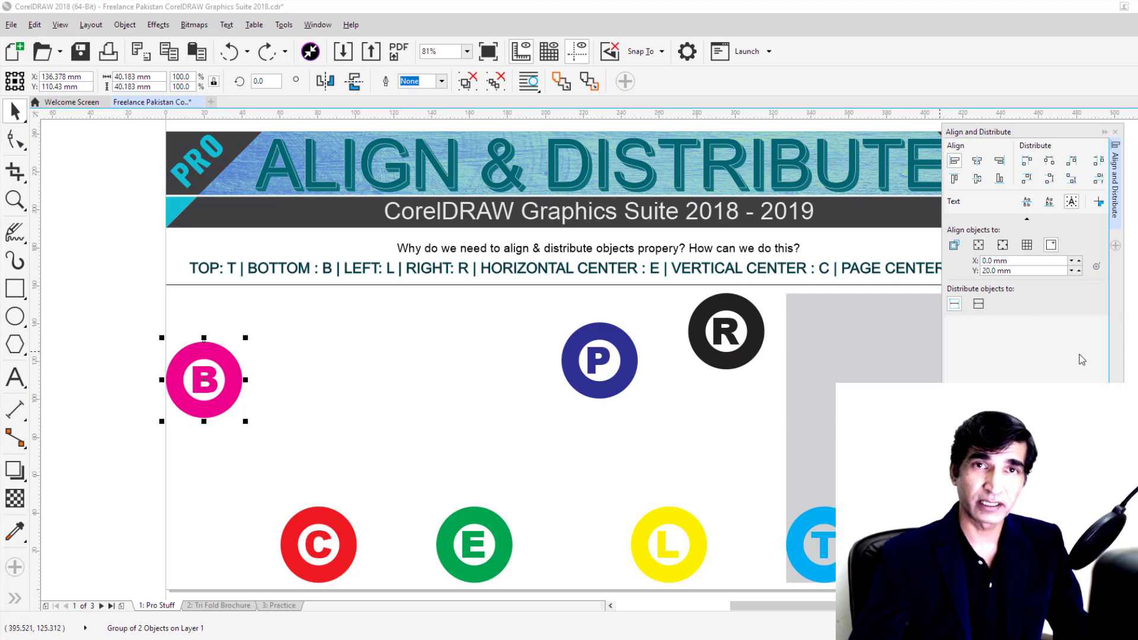
# - Left-align the B circle to a point picked on the page at about X 154.7 mm, Y 116 mm
pyautogui.click(1096, 269)
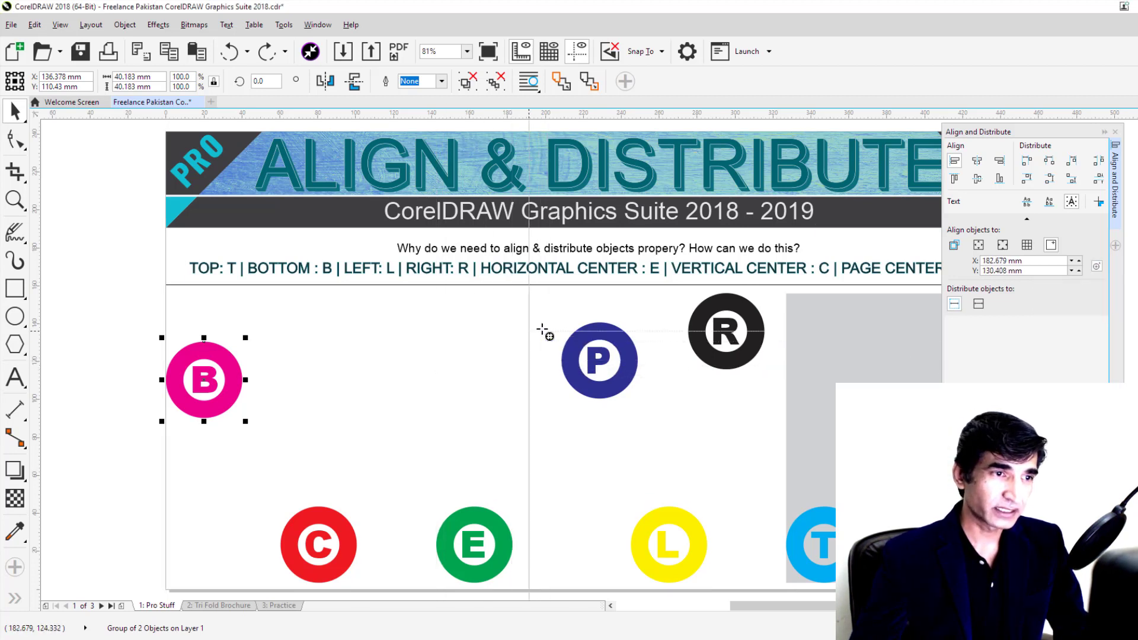
pyautogui.click(460, 371)
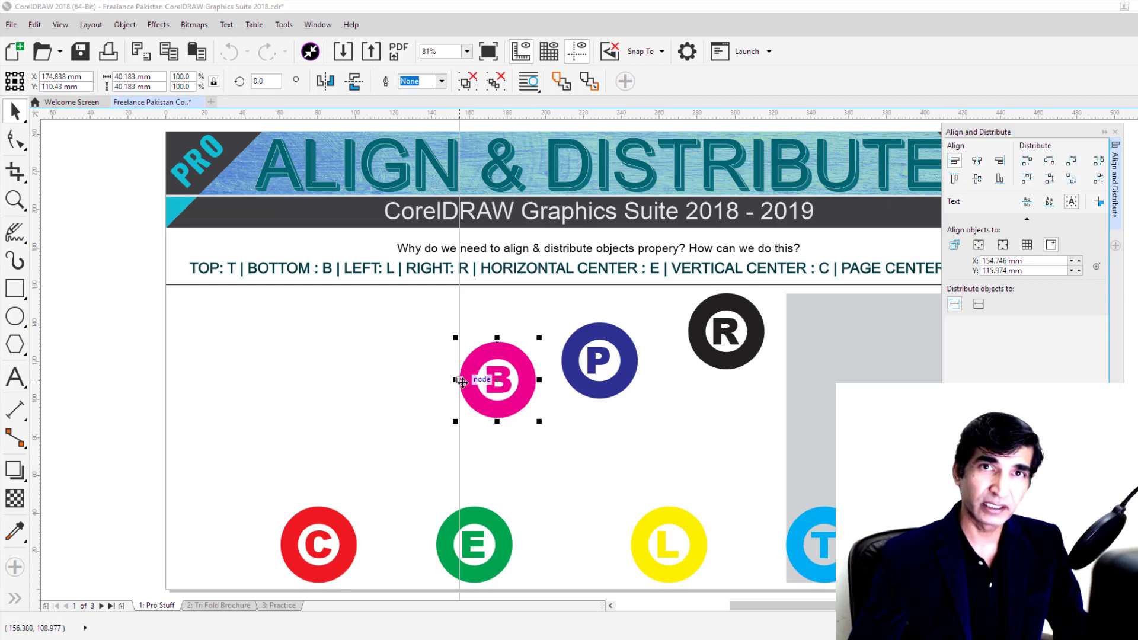
pyautogui.click(317, 376)
pyautogui.click(514, 360)
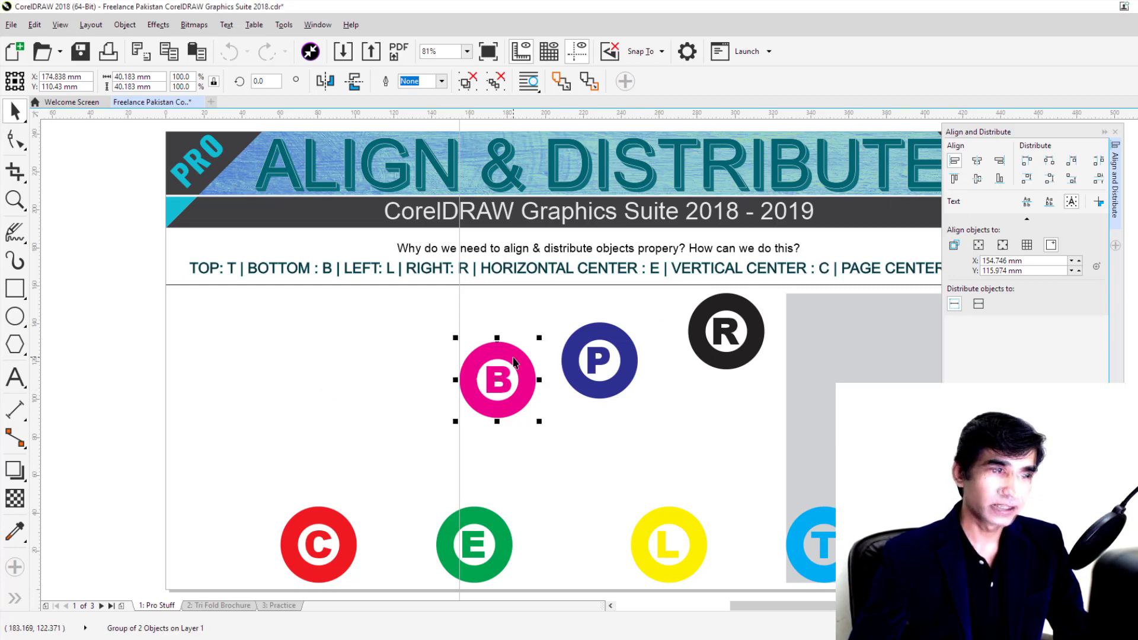
# - Center the B circle horizontally on the specified point, re-picking it at about (270, 79.7), (90.1, 109.8) and (294, 136.1) mm
pyautogui.click(976, 164)
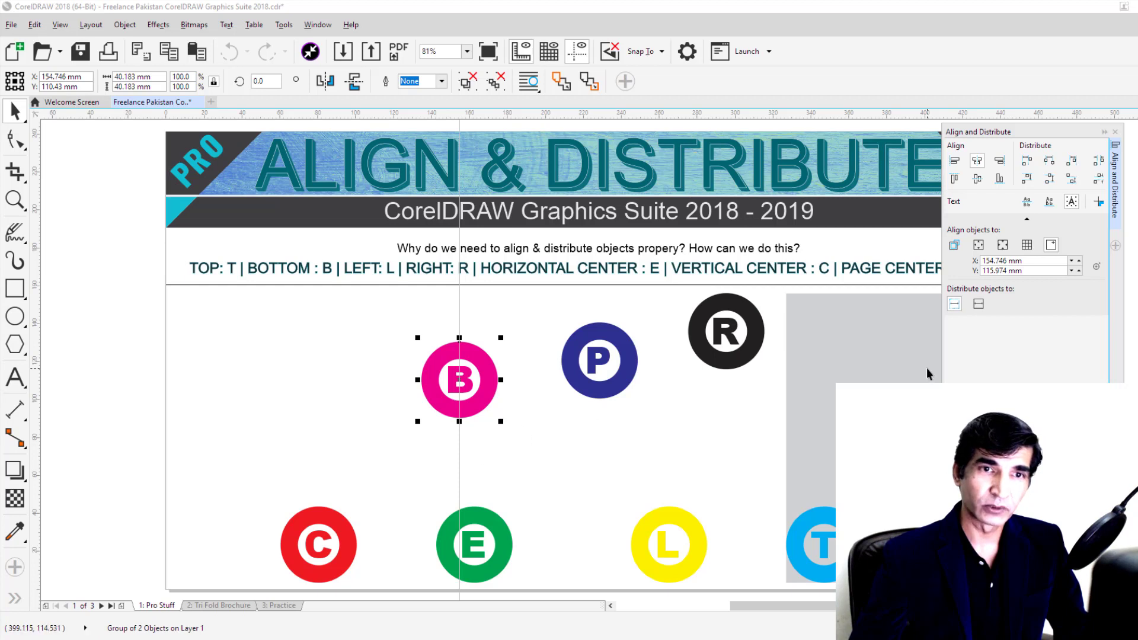
pyautogui.click(1096, 270)
pyautogui.click(679, 444)
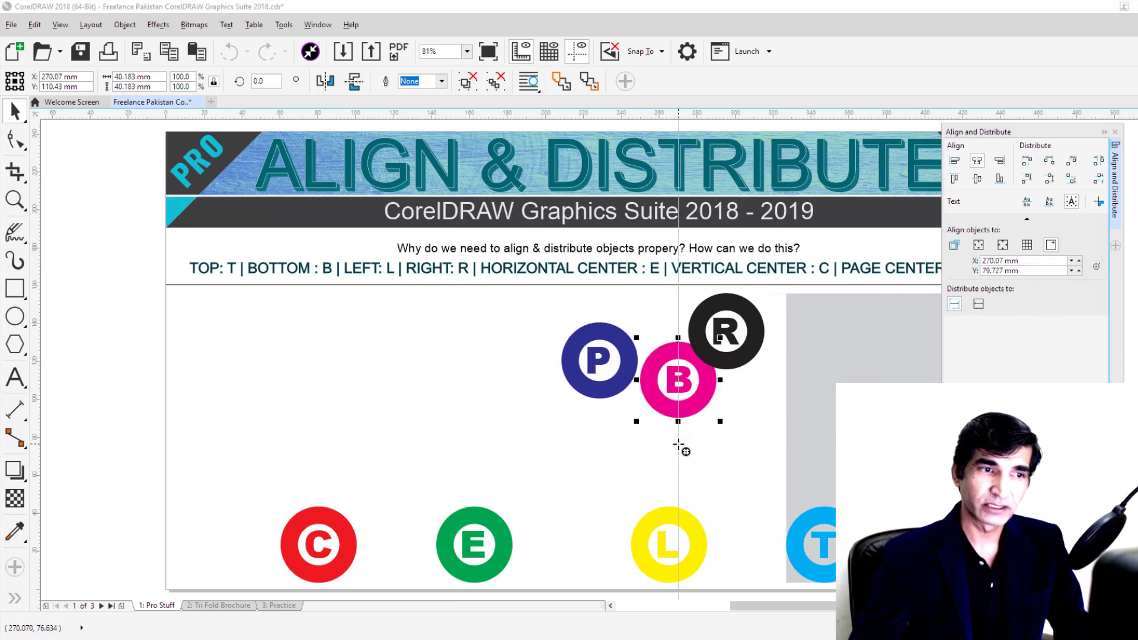
pyautogui.click(1097, 268)
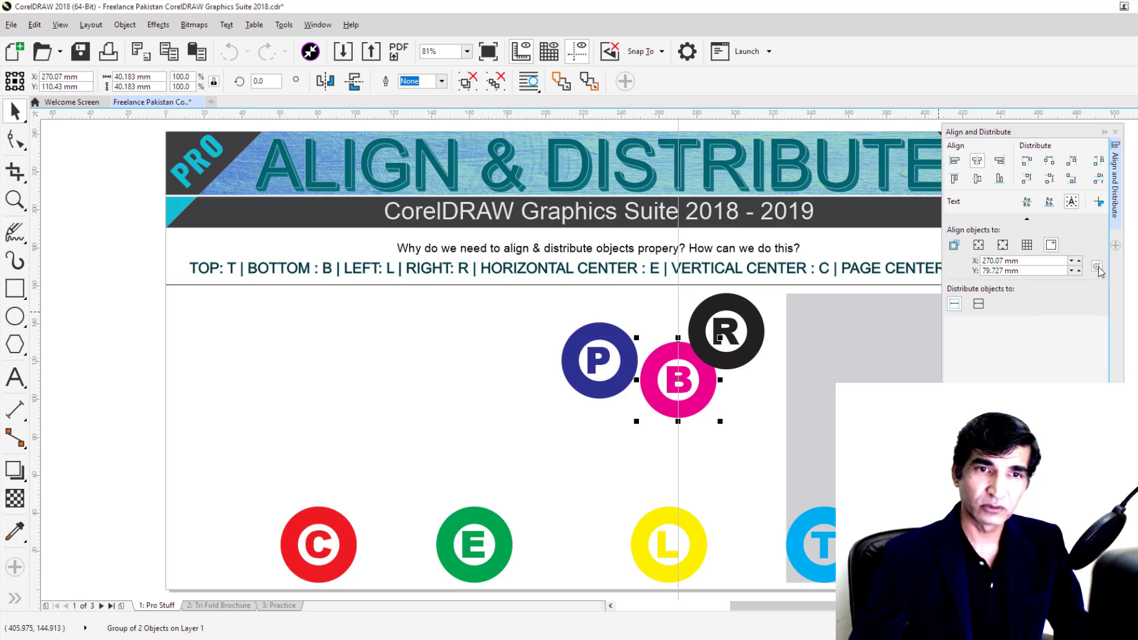
pyautogui.click(336, 389)
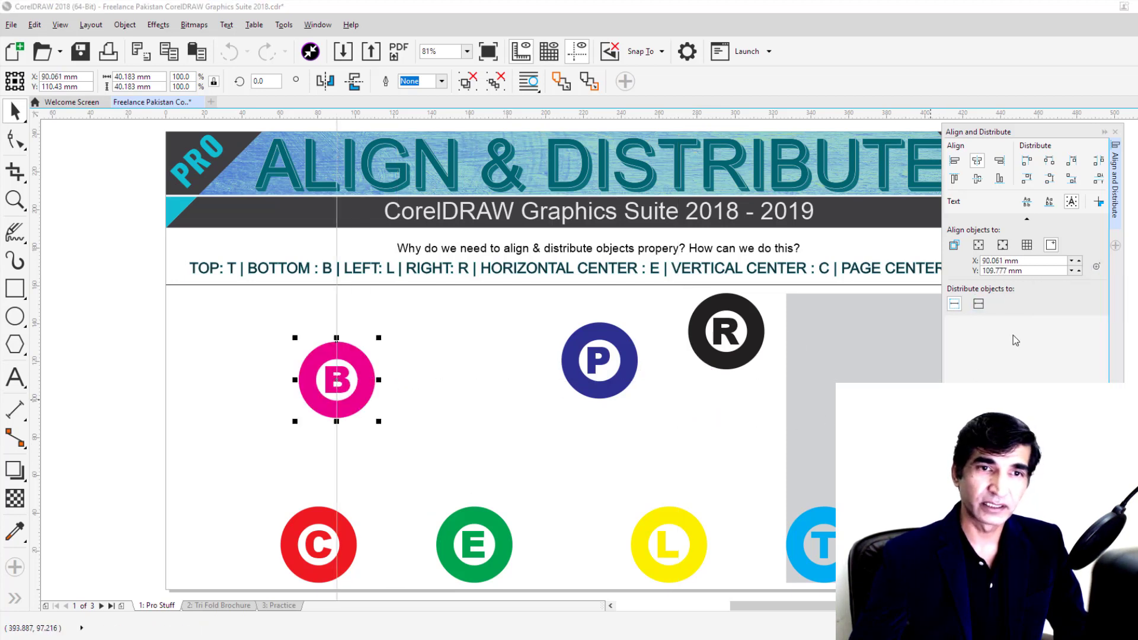
pyautogui.click(1096, 267)
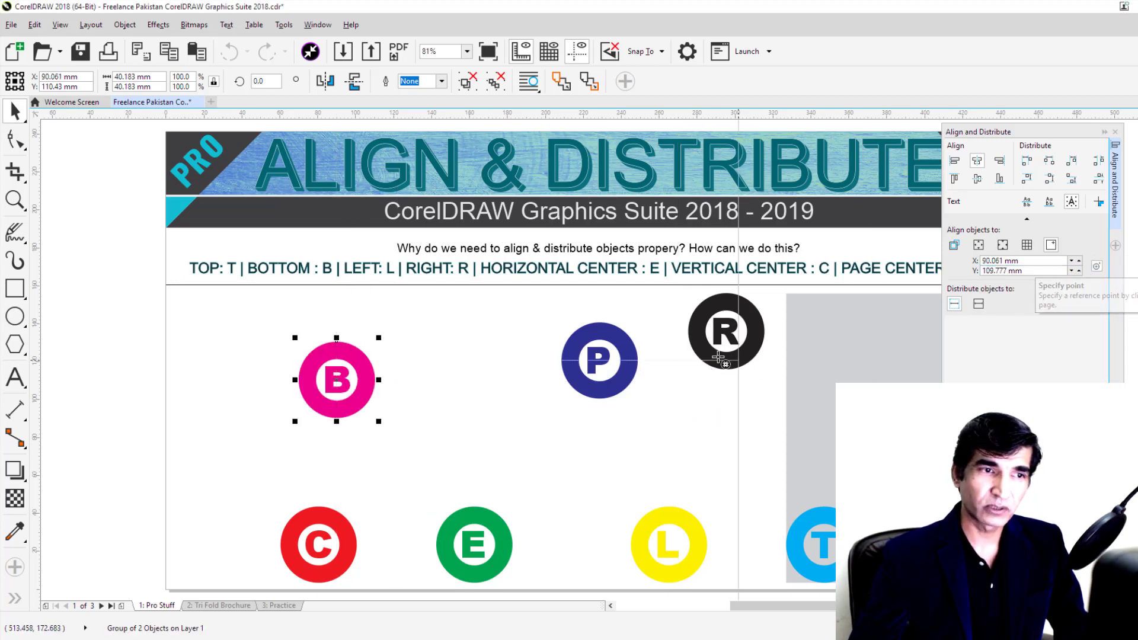
pyautogui.click(723, 339)
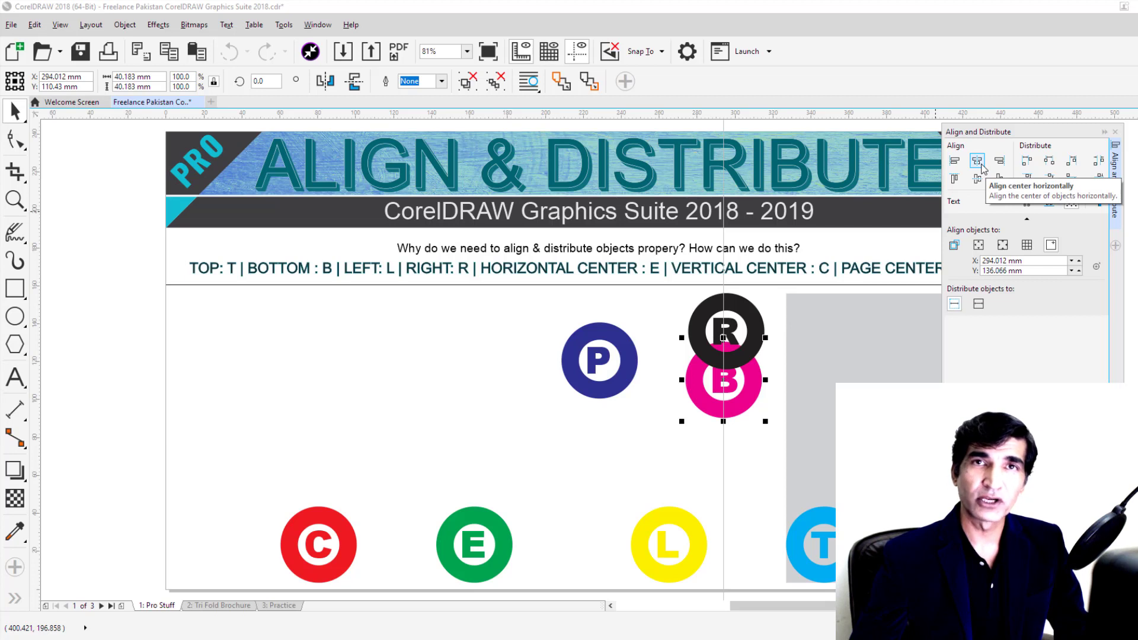
# - Align the B circle to the point by top and then bottom edge, re-picking it at about (73.4, 109.8) and (230.1, 99.1) mm
pyautogui.click(955, 180)
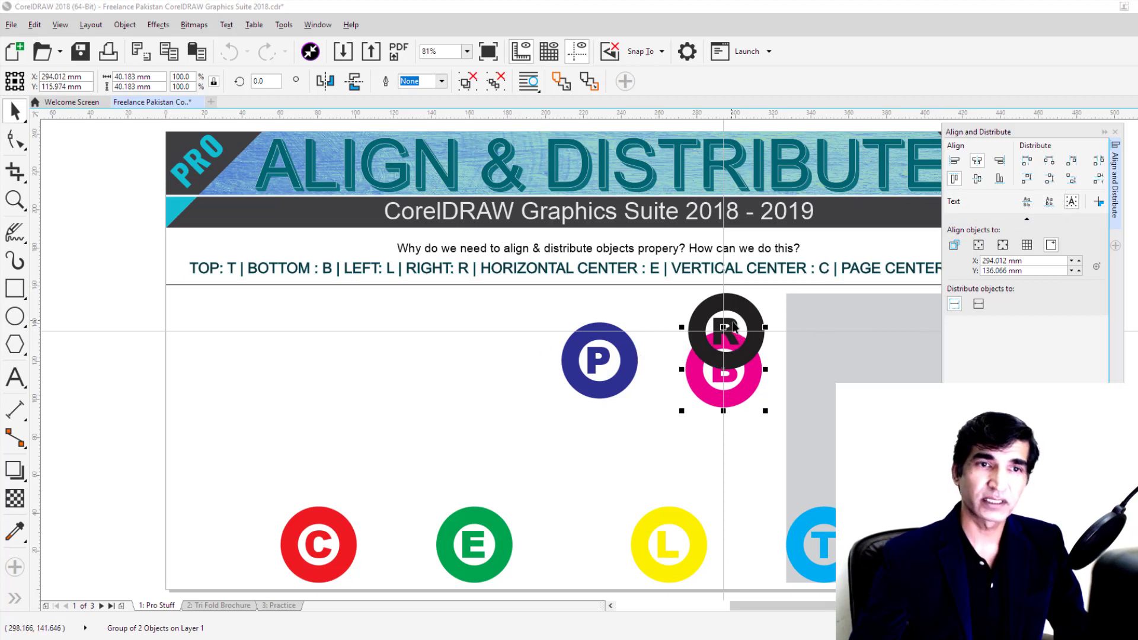
pyautogui.click(995, 181)
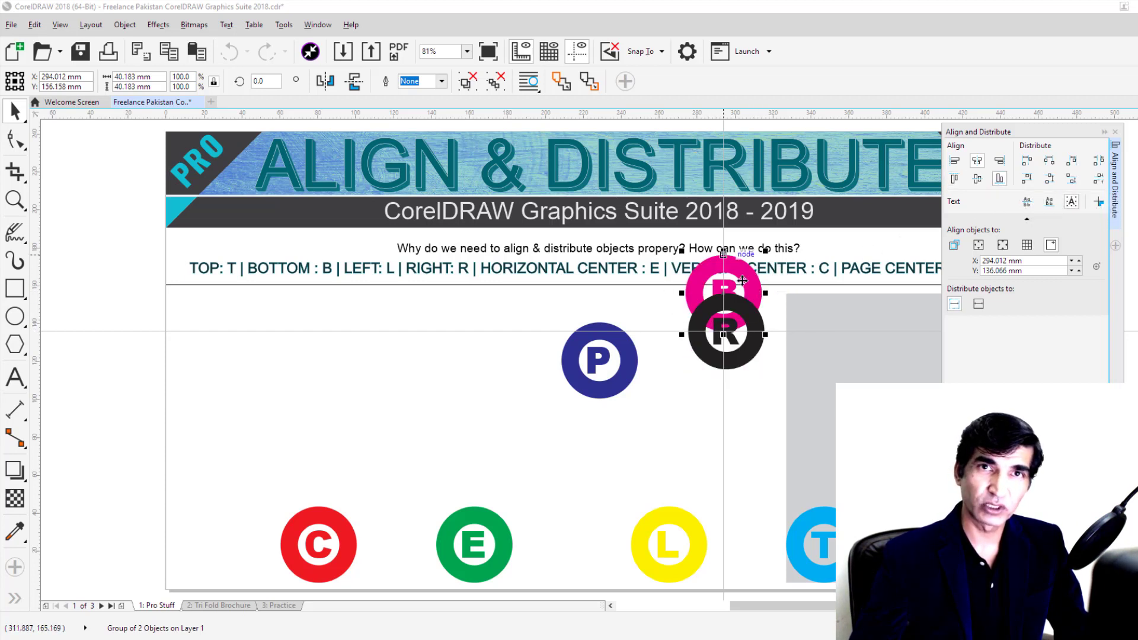
pyautogui.click(1097, 268)
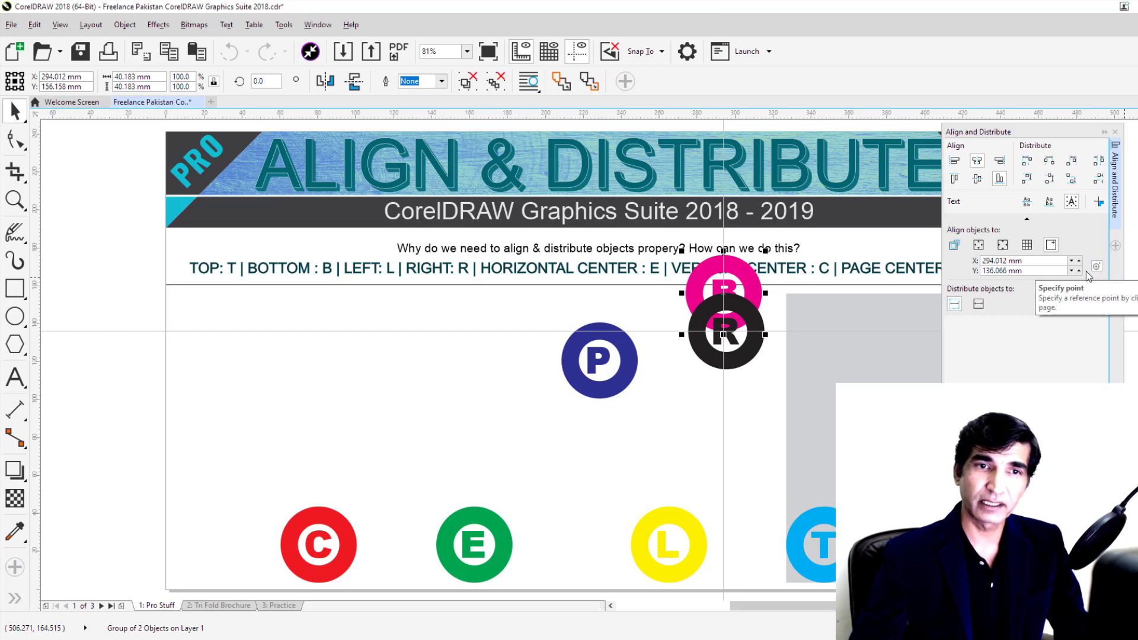
pyautogui.click(305, 383)
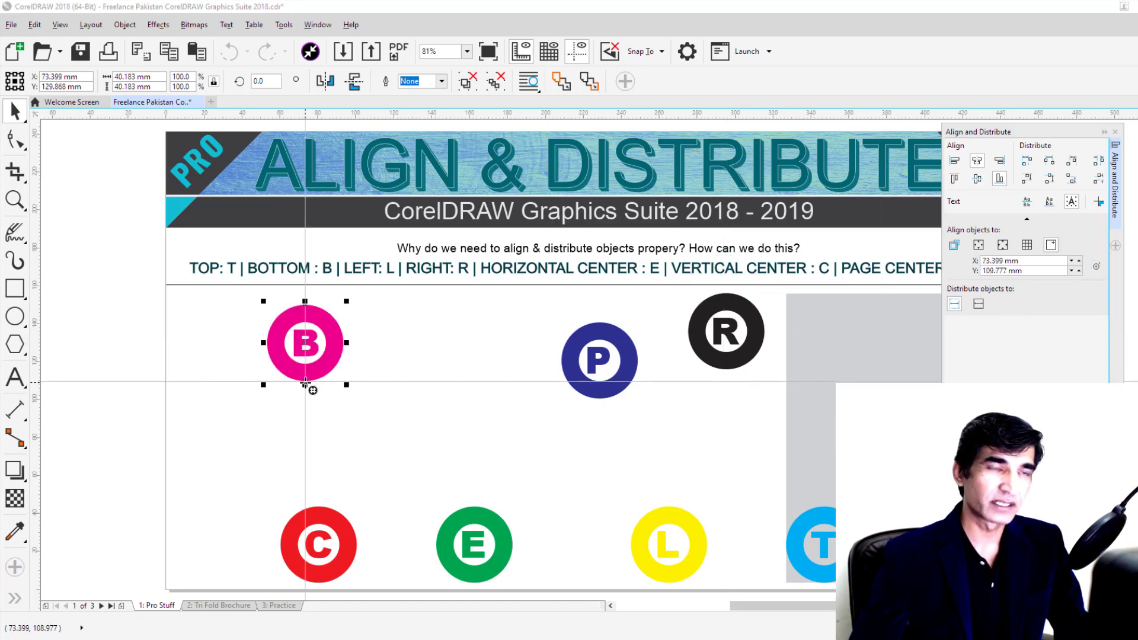
pyautogui.click(1096, 267)
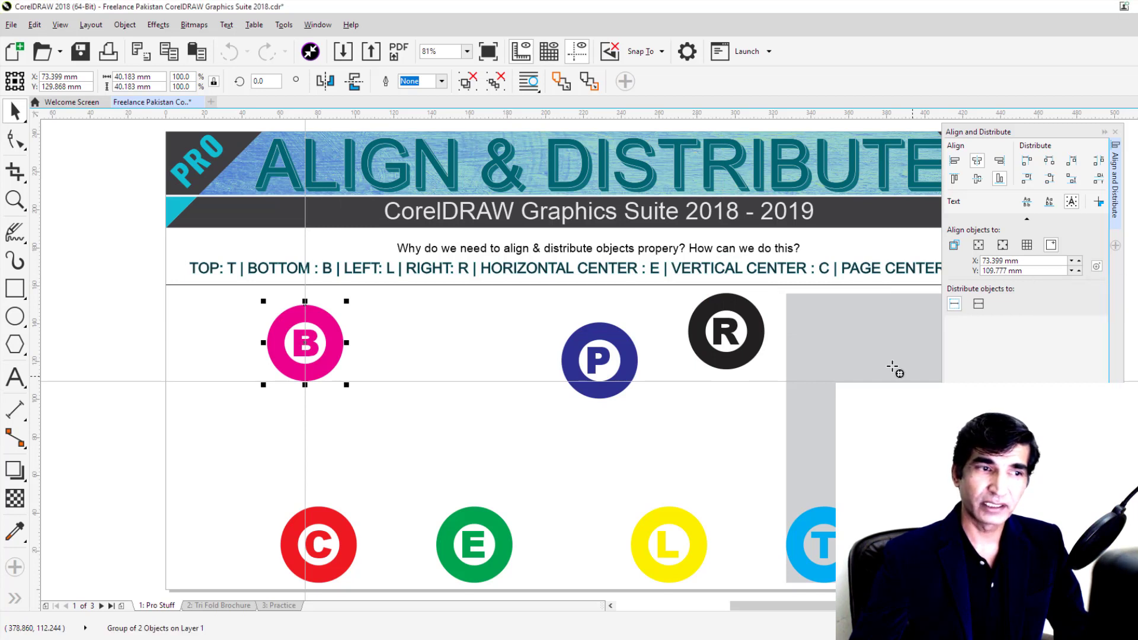
pyautogui.click(602, 403)
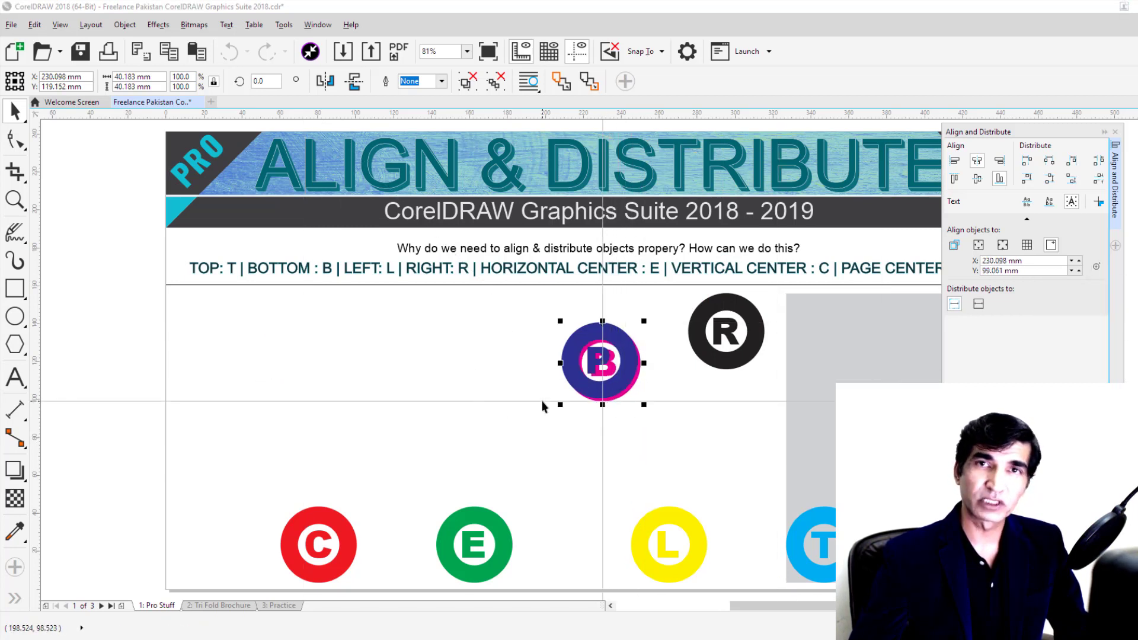
# - Turn off the B circle's bottom alignment, align it to the specified point by vertical center, top and left edge, and deselect it
pyautogui.click(1000, 179)
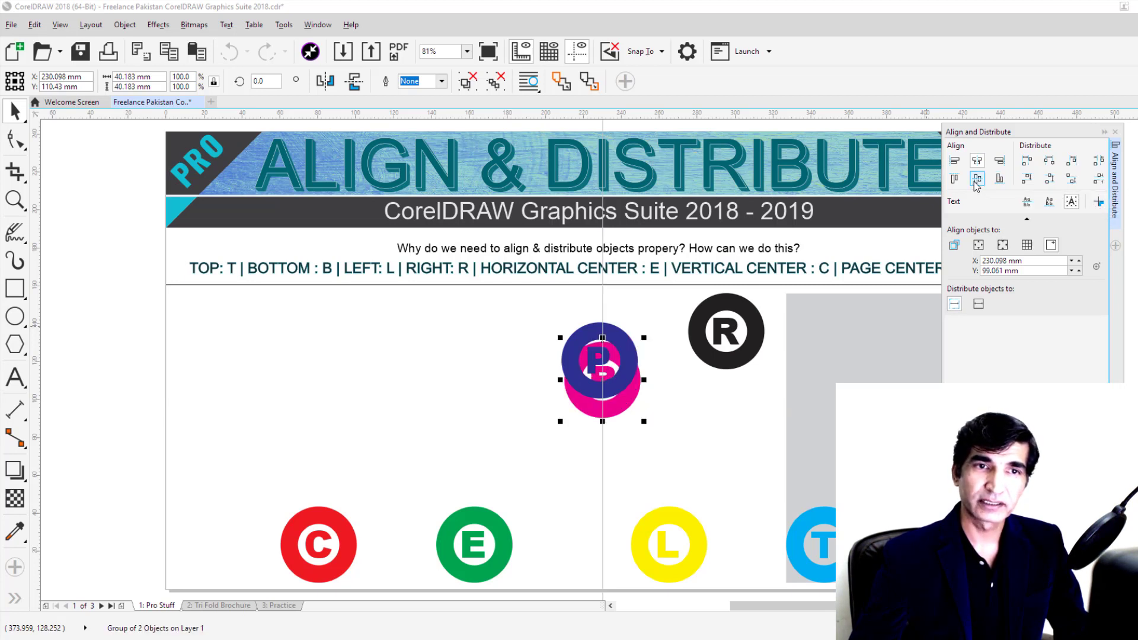
pyautogui.click(976, 184)
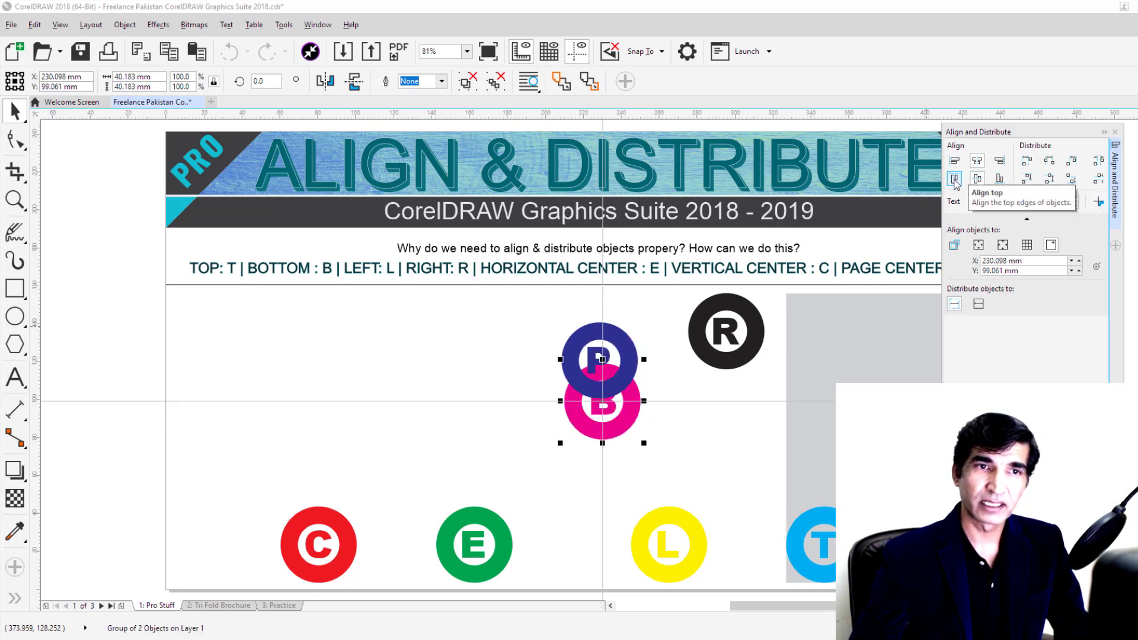
pyautogui.click(955, 180)
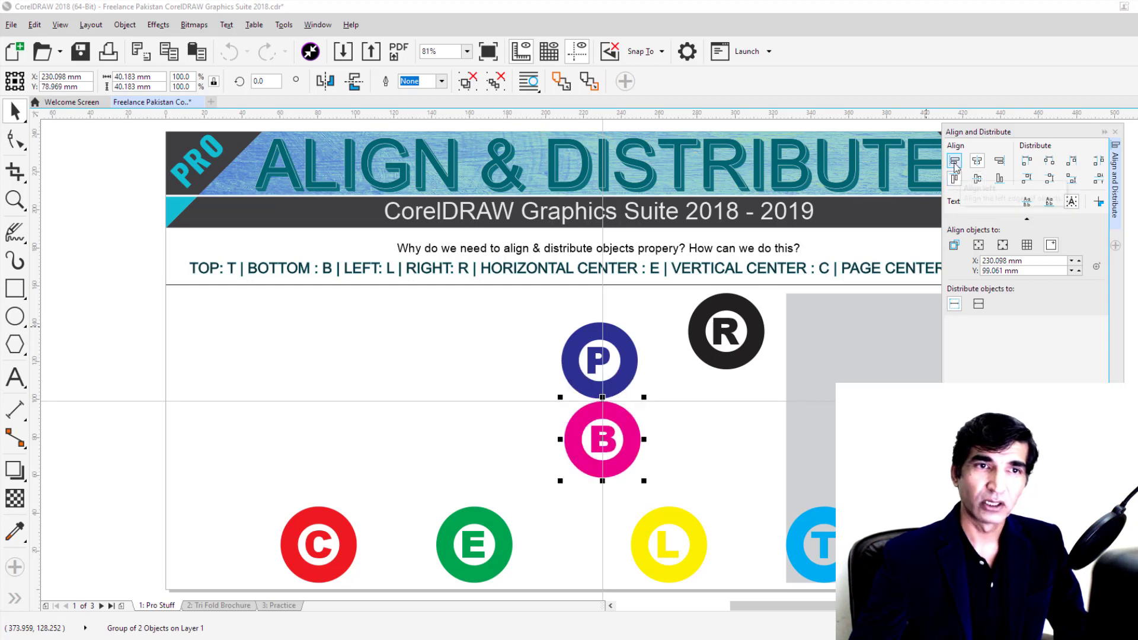
pyautogui.click(955, 163)
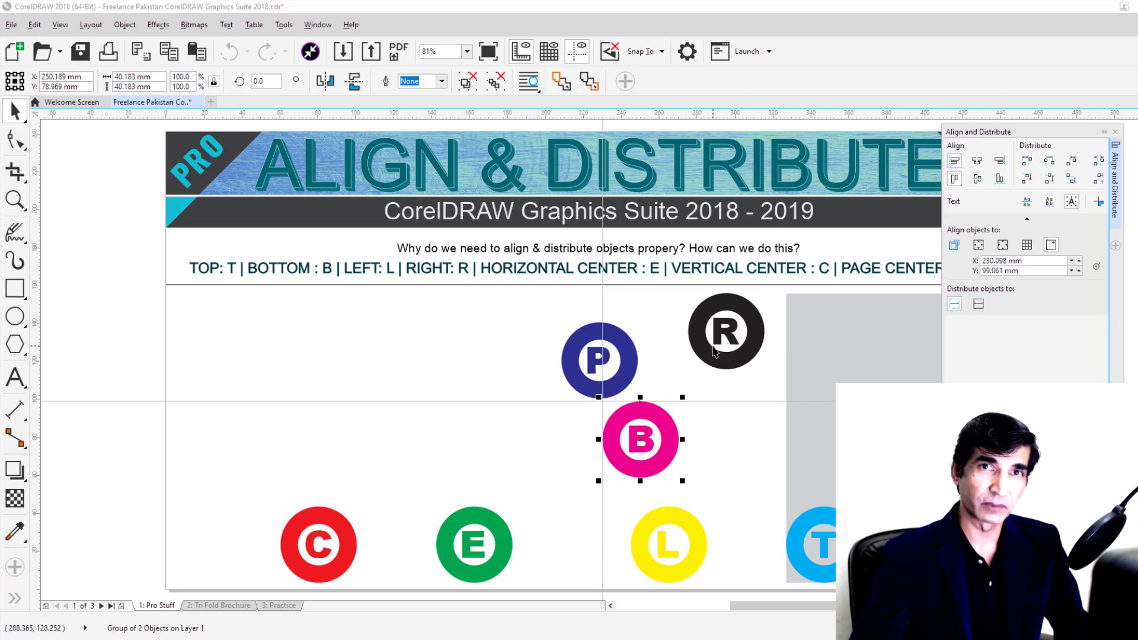
pyautogui.click(15, 111)
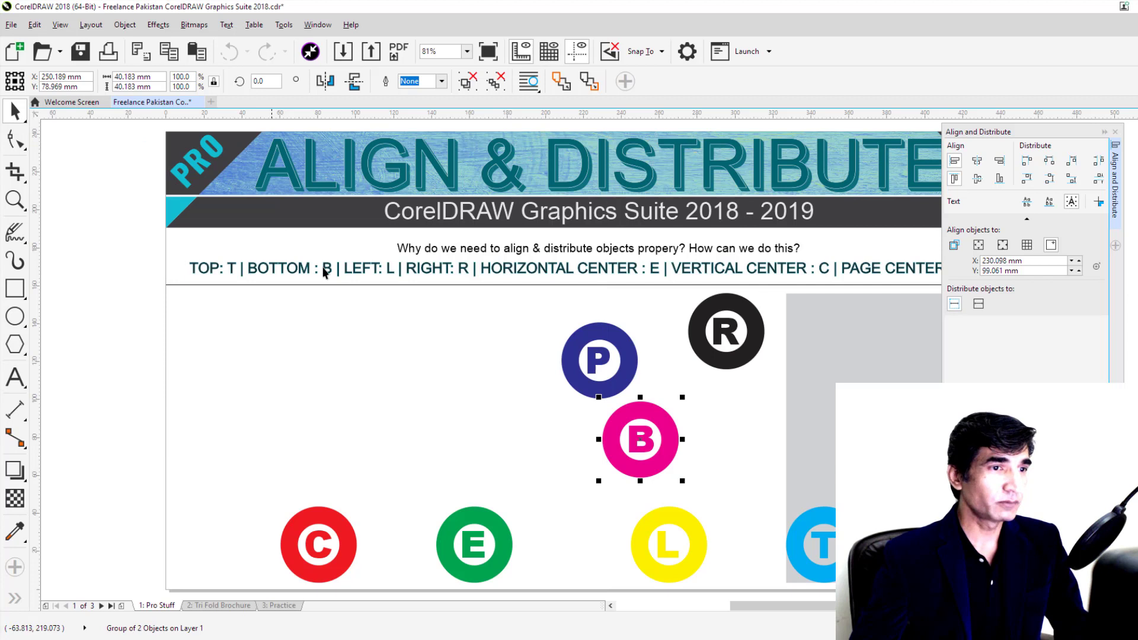
pyautogui.click(364, 336)
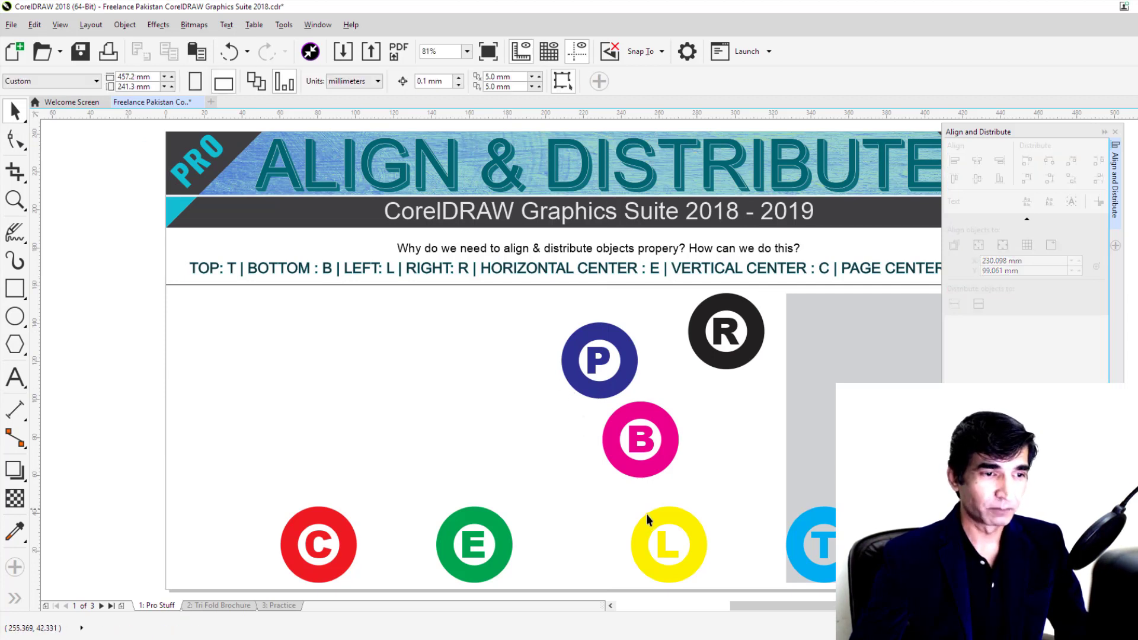
# - Move the L, T and E circles to uneven spacing, with T at about (316.8, 38.8) mm and E at about (172.2, 23.5) mm
pyautogui.moveTo(653, 522); pyautogui.dragTo(605, 512)
pyautogui.moveTo(802, 547); pyautogui.dragTo(735, 507)
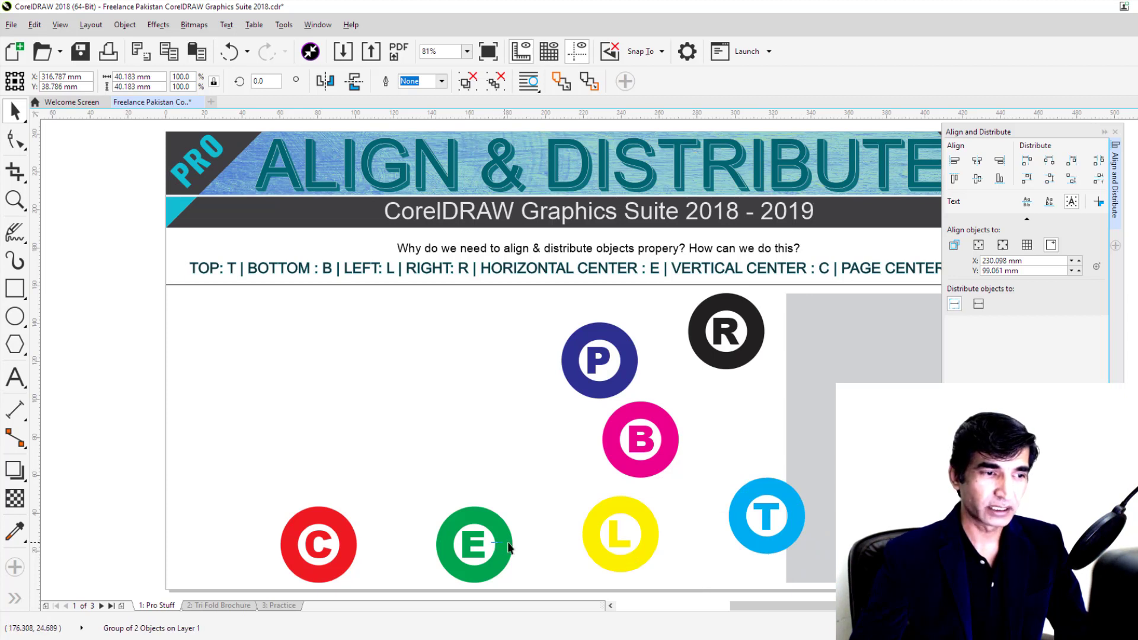
pyautogui.moveTo(508, 548); pyautogui.dragTo(528, 548)
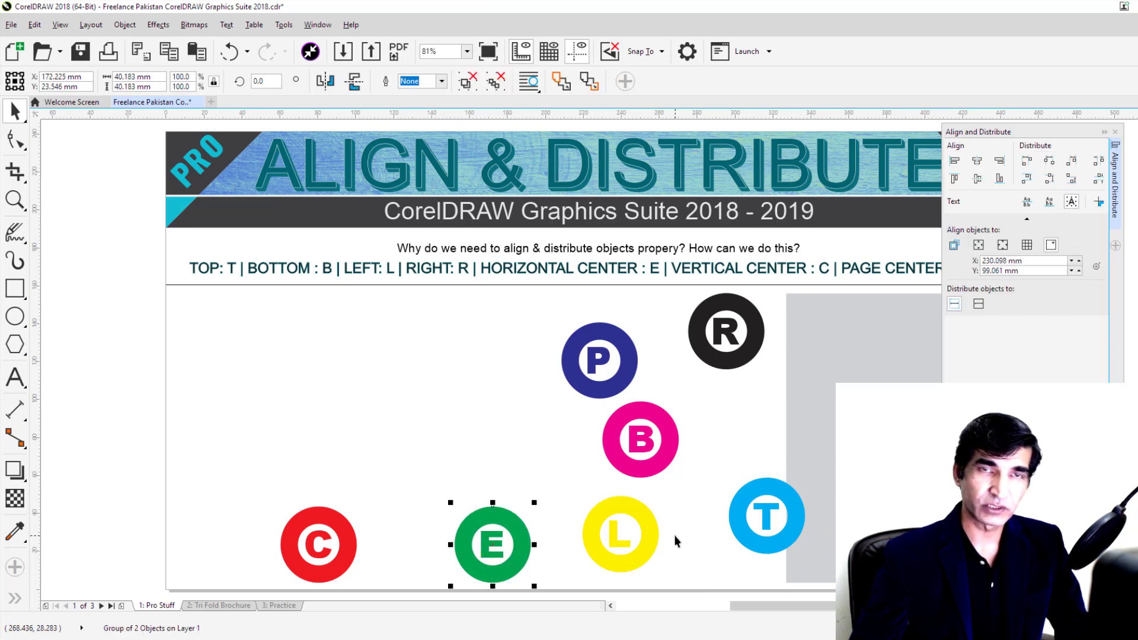
# - Bottom-align the T, L and E circles to the C circle
pyautogui.click(748, 532)
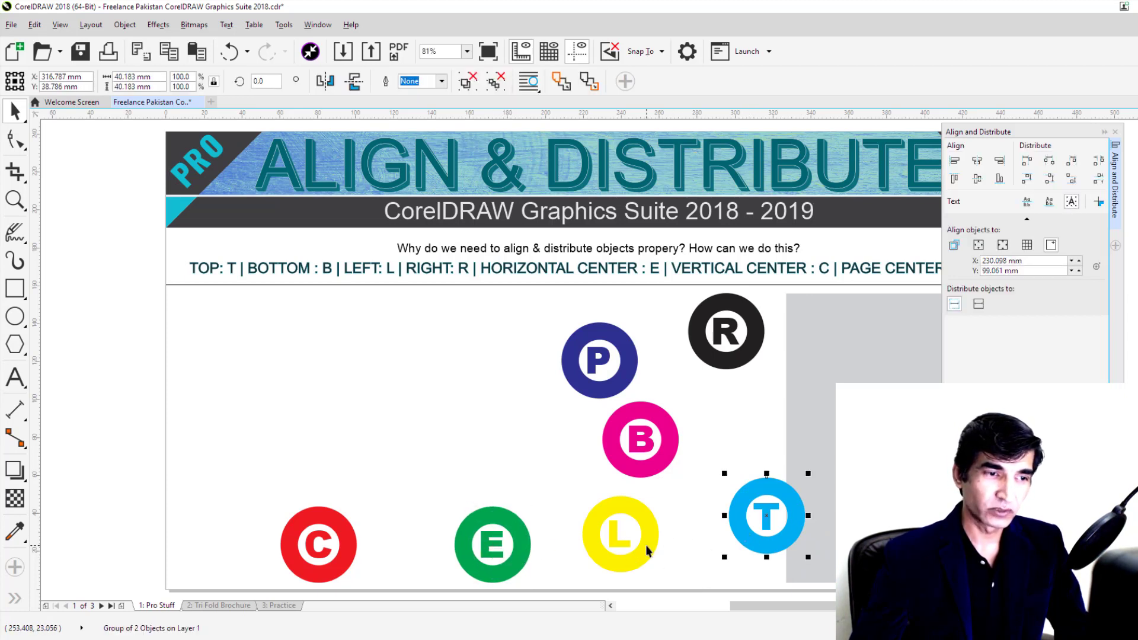
pyautogui.keyDown('shift'); pyautogui.click(645, 545); pyautogui.keyUp('shift')
pyautogui.keyDown('shift'); pyautogui.click(526, 539); pyautogui.keyUp('shift')
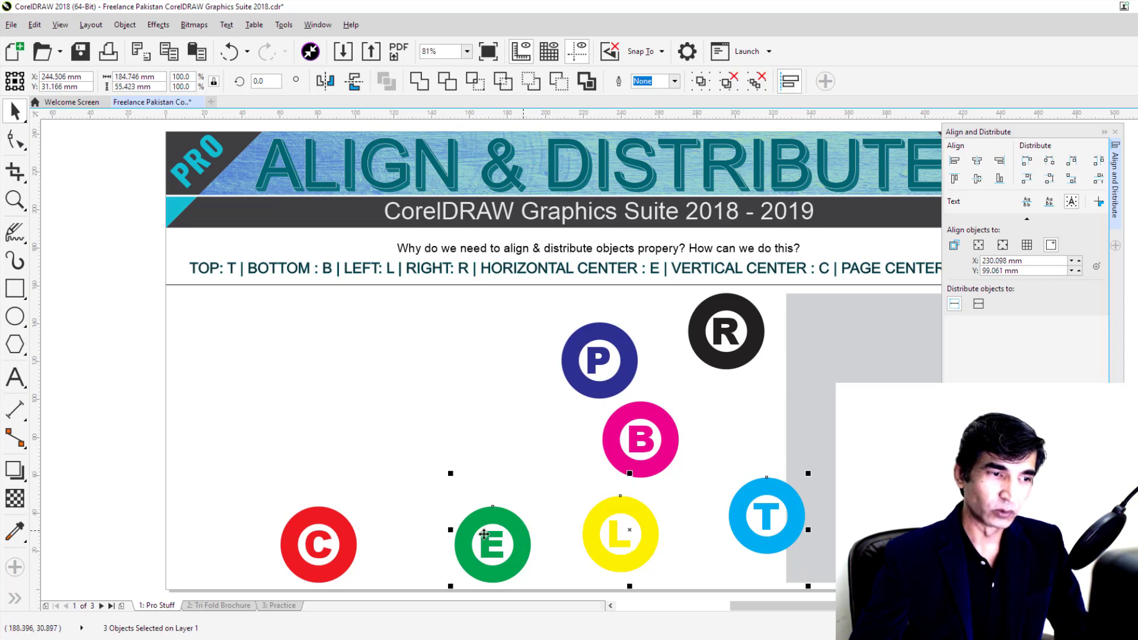
pyautogui.keyDown('shift'); pyautogui.click(346, 527); pyautogui.keyUp('shift')
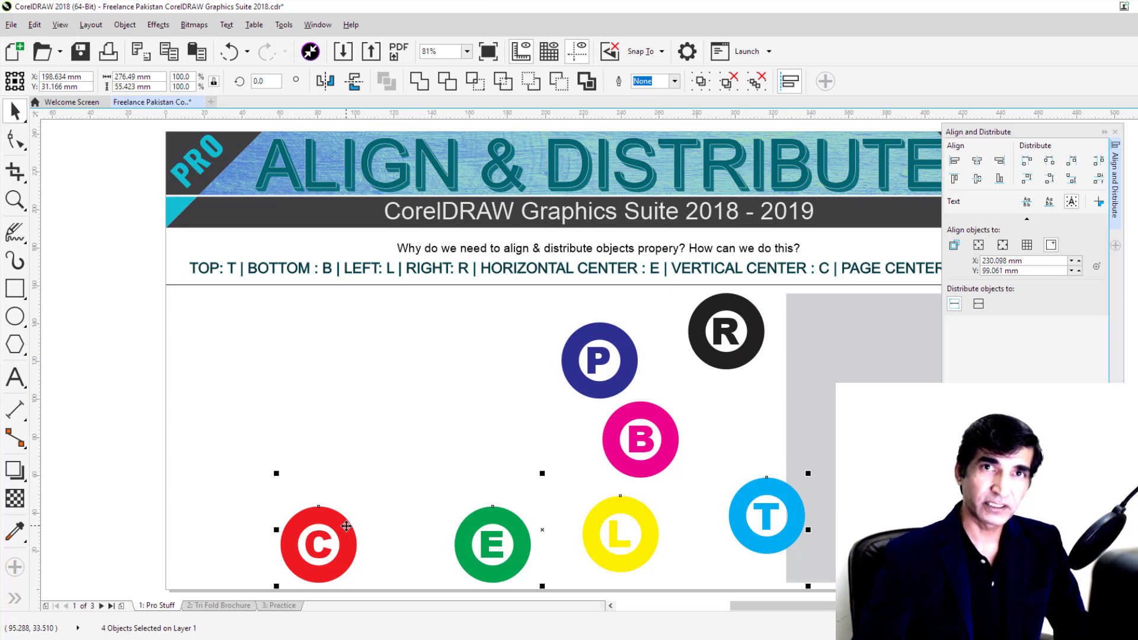
pyautogui.press('b')
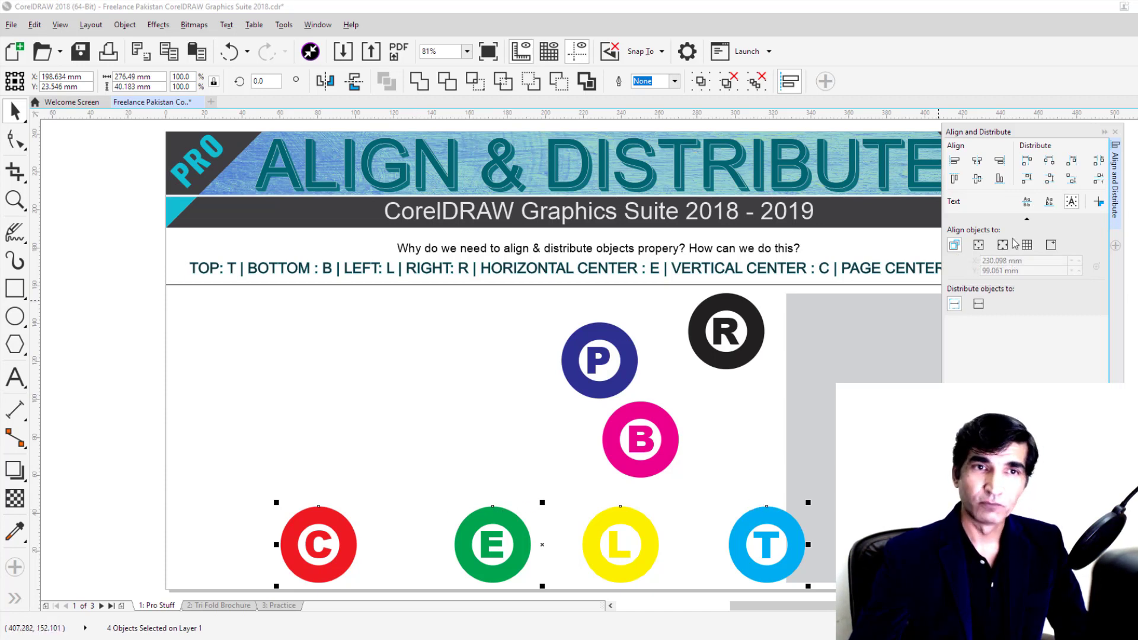
# - Distribute the C, E, L and T circles by left edges, horizontal centers, right edges and equal horizontal spacing in turn
pyautogui.click(1026, 162)
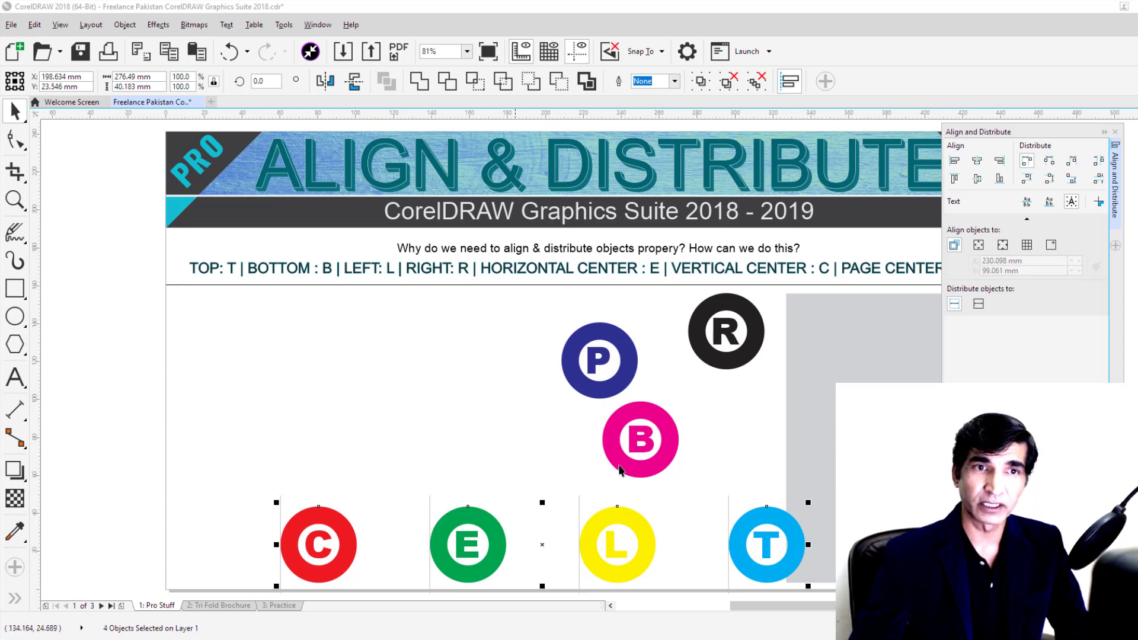
pyautogui.click(1050, 163)
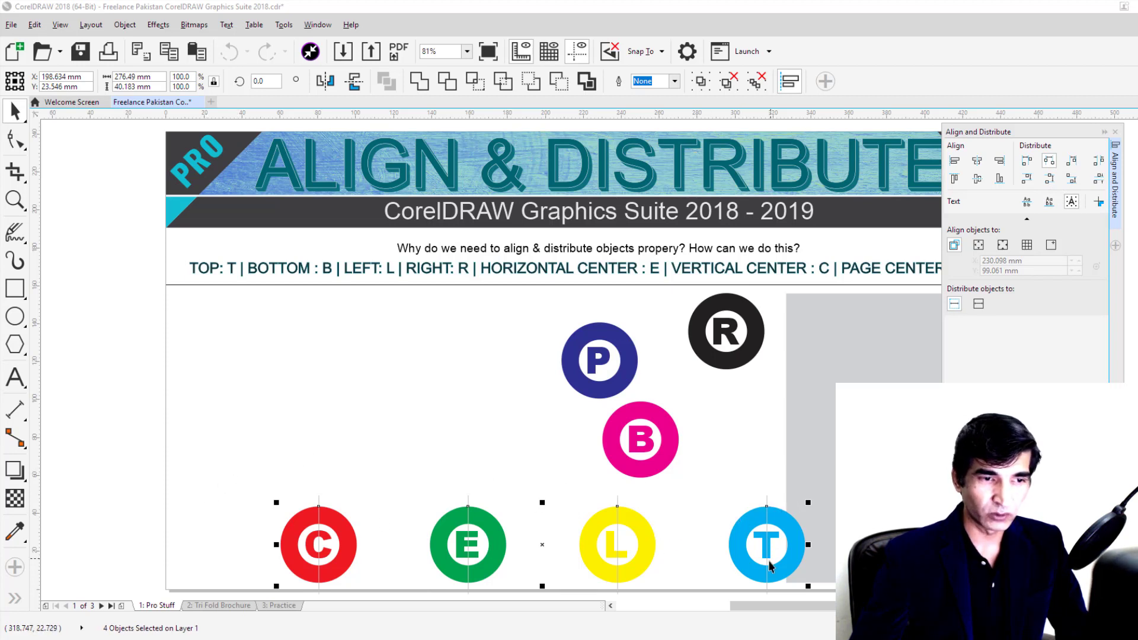
pyautogui.click(1073, 163)
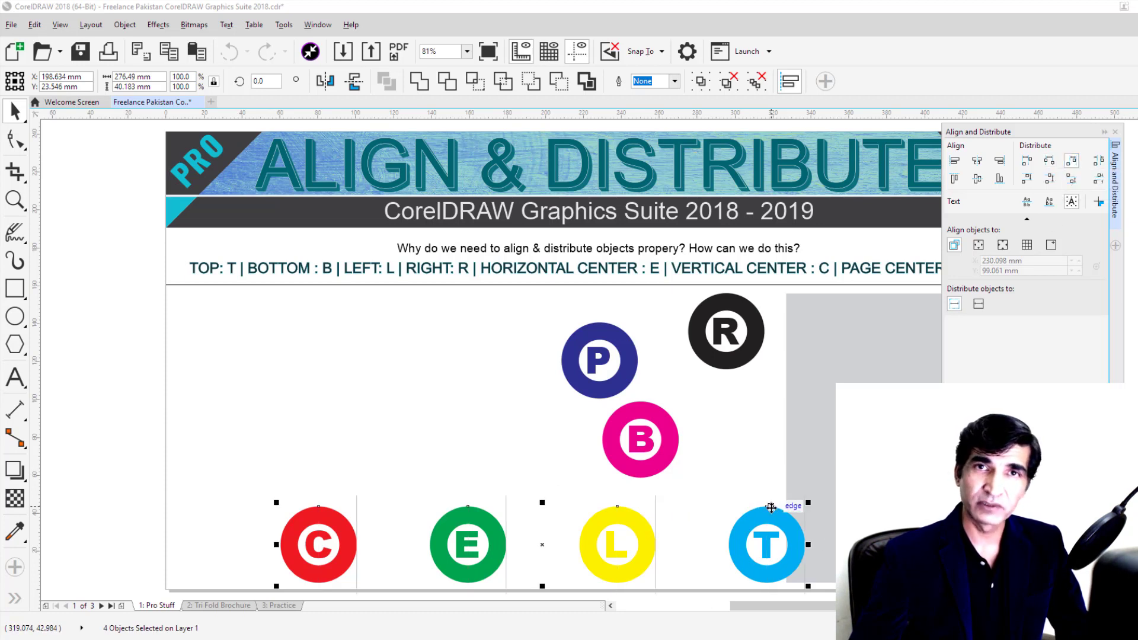
pyautogui.click(1098, 166)
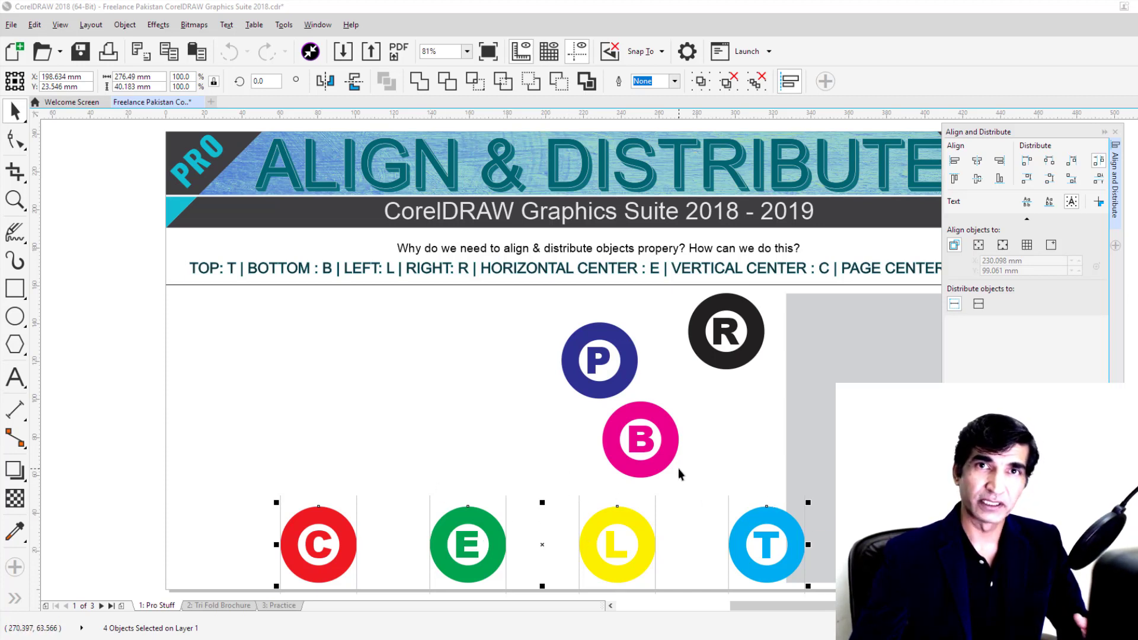
# - Distribute the P, B and R circles by their vertical centers and select all three circles again
pyautogui.click(1052, 179)
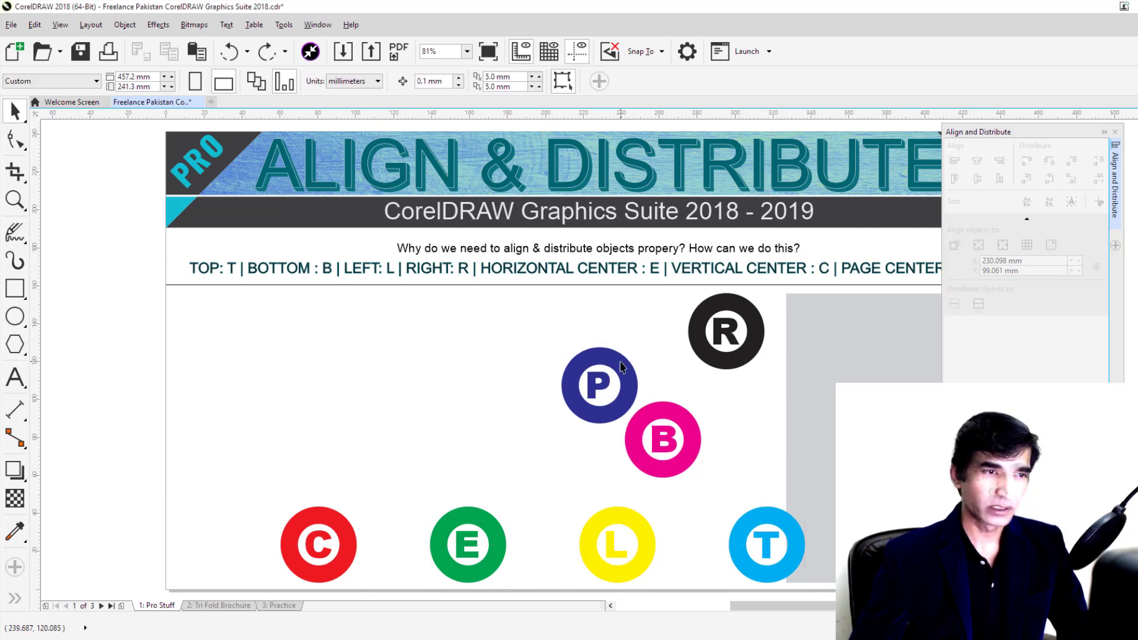
pyautogui.click(620, 363)
pyautogui.keyDown('shift'); pyautogui.click(682, 412); pyautogui.keyUp('shift')
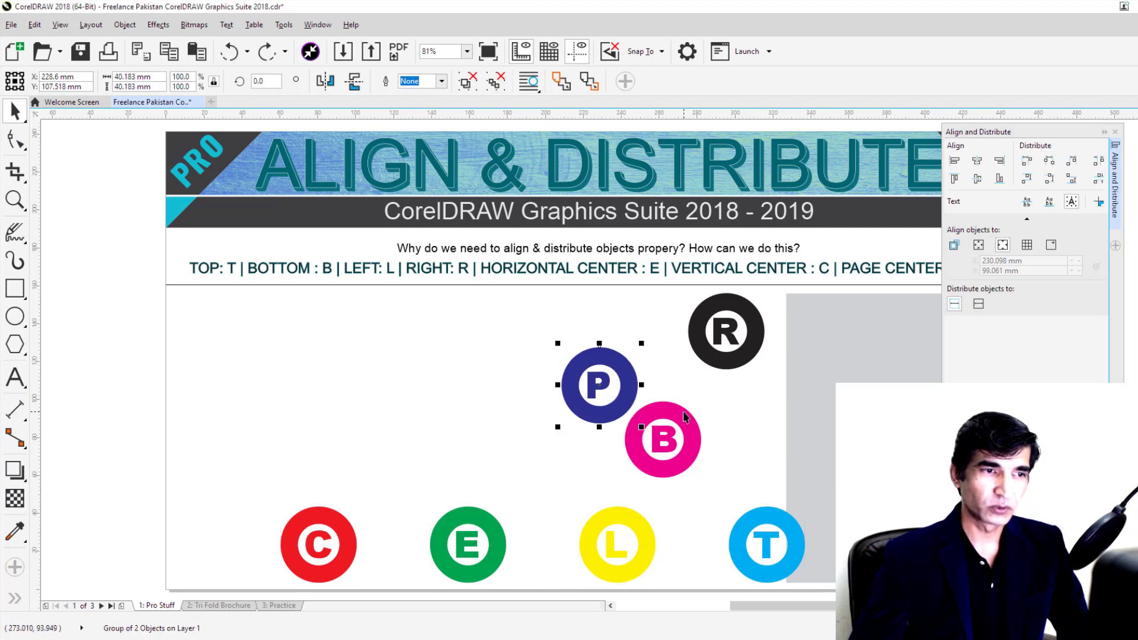
pyautogui.keyDown('shift'); pyautogui.click(712, 360); pyautogui.keyUp('shift')
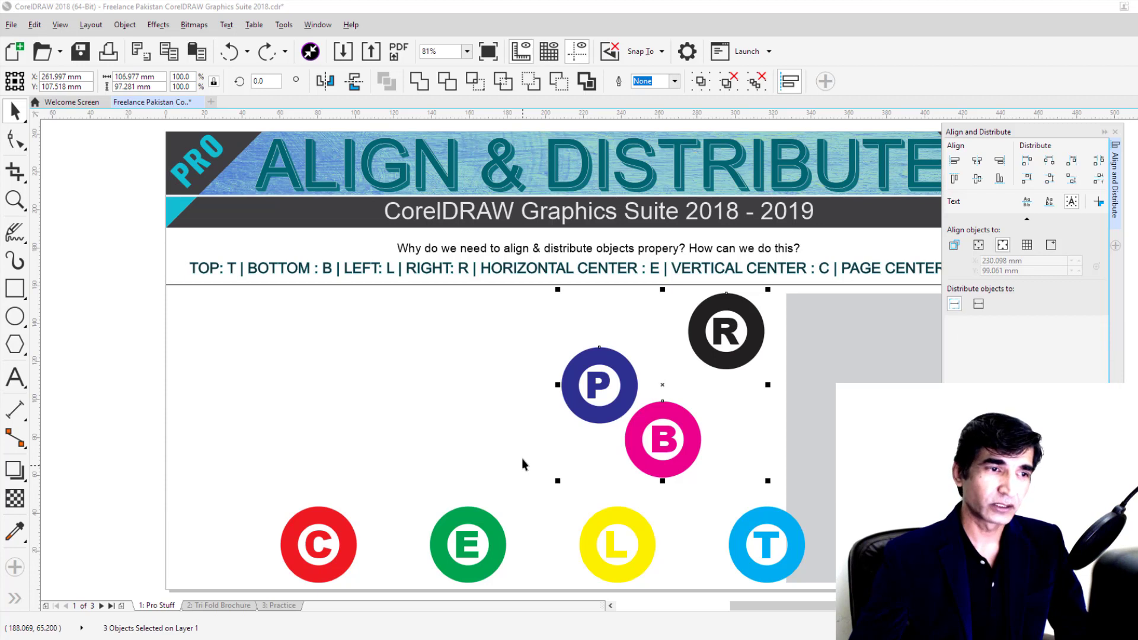
# - Try to distribute only the P and C circles by their left edges and clear the selection
pyautogui.click(562, 426)
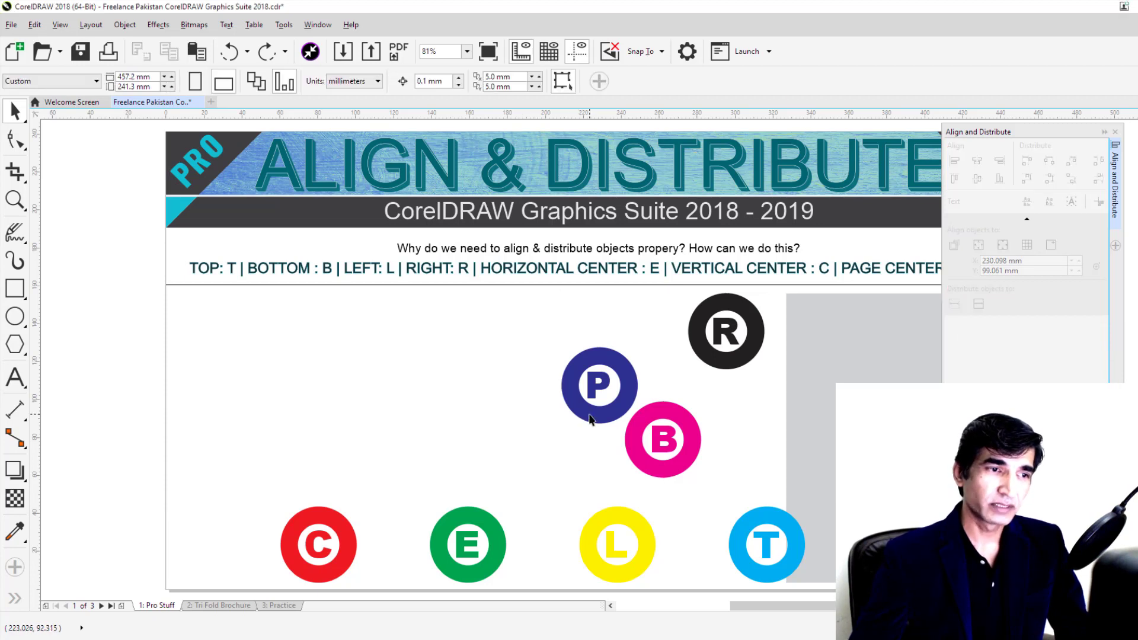
pyautogui.keyDown('shift'); pyautogui.click(322, 511); pyautogui.keyUp('shift')
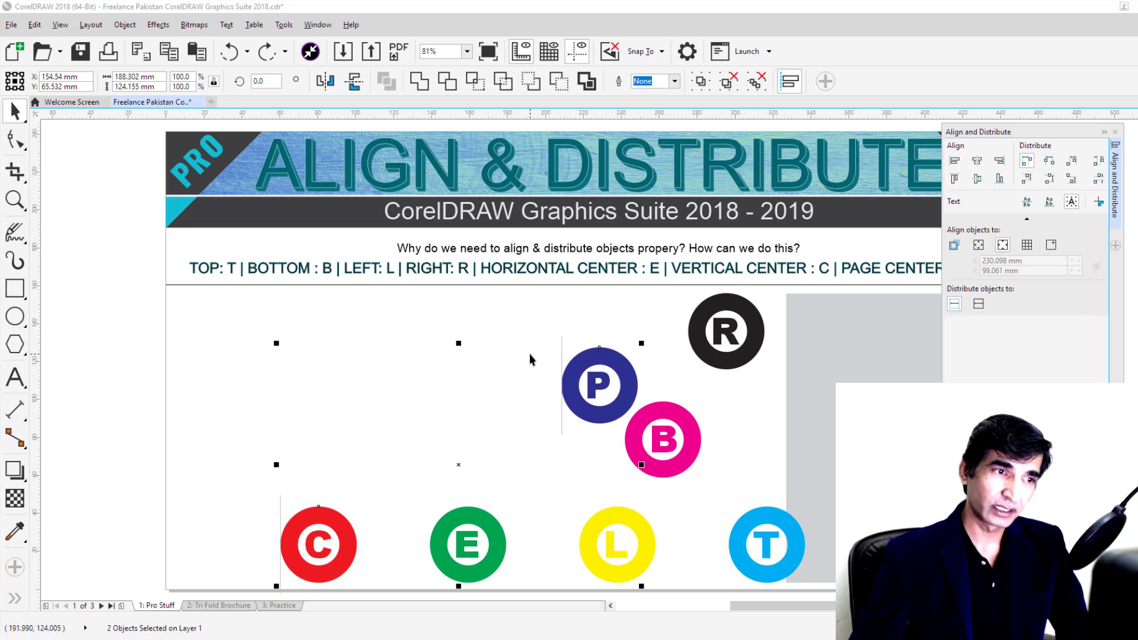
pyautogui.click(545, 438)
# - Raise the E circle between the C and P circles and select the C, E and P circles together
pyautogui.moveTo(497, 534); pyautogui.dragTo(464, 466)
pyautogui.click(335, 552)
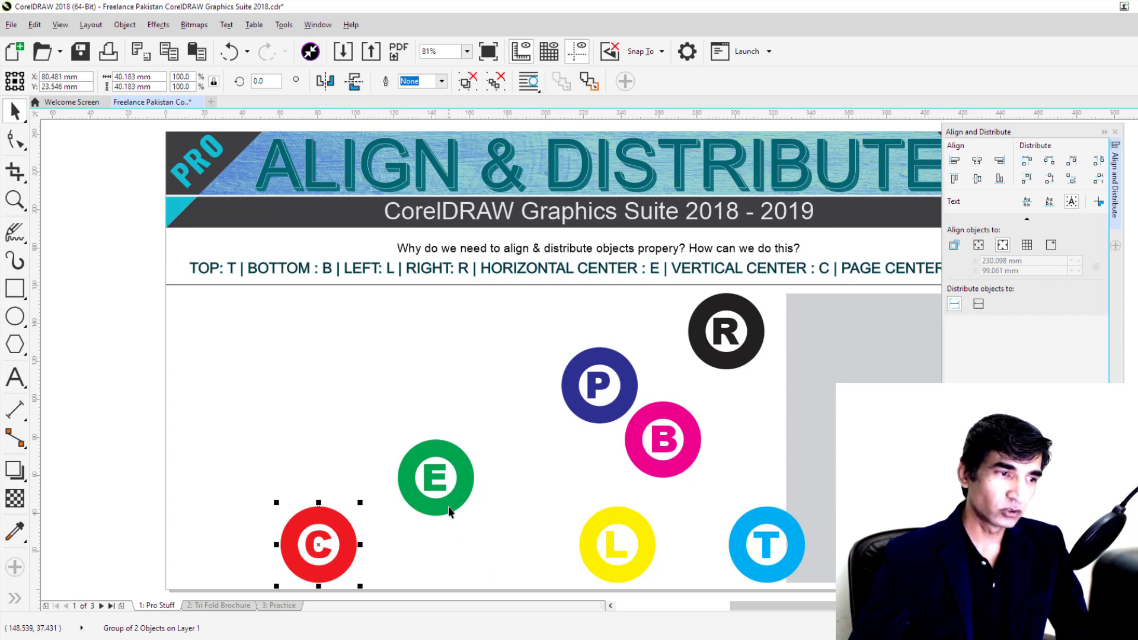
pyautogui.keyDown('shift'); pyautogui.click(448, 504); pyautogui.keyUp('shift')
pyautogui.keyDown('shift'); pyautogui.click(574, 411); pyautogui.keyUp('shift')
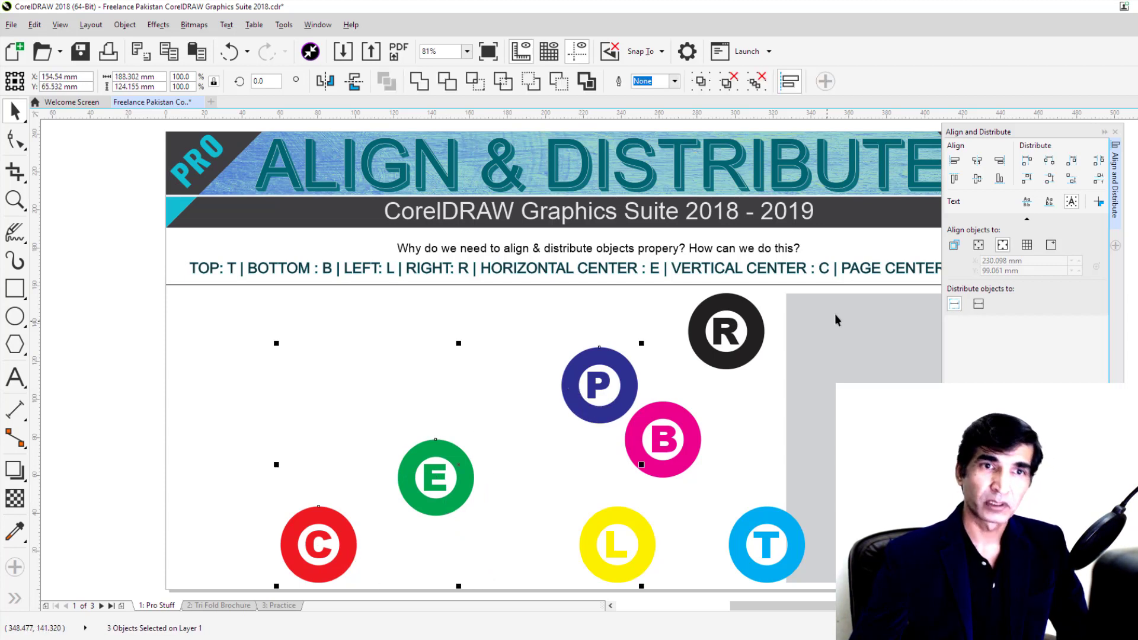
# - Distribute the C, E and P circles by left edges and by horizontal centers, and undo the changes including the E circle's move
pyautogui.click(1026, 167)
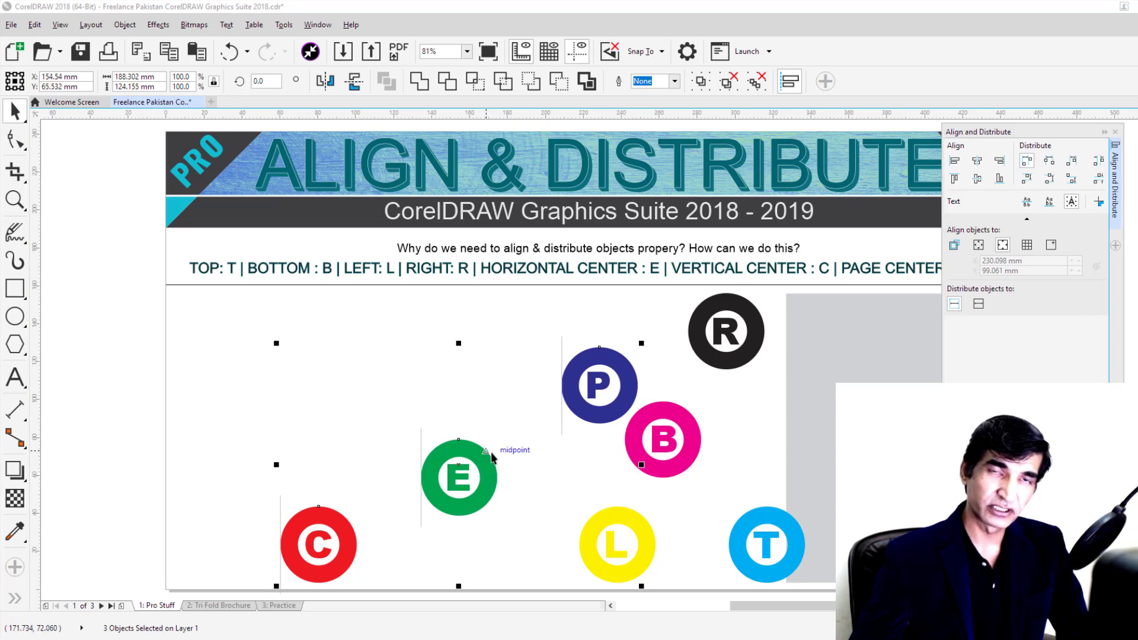
pyautogui.click(1048, 168)
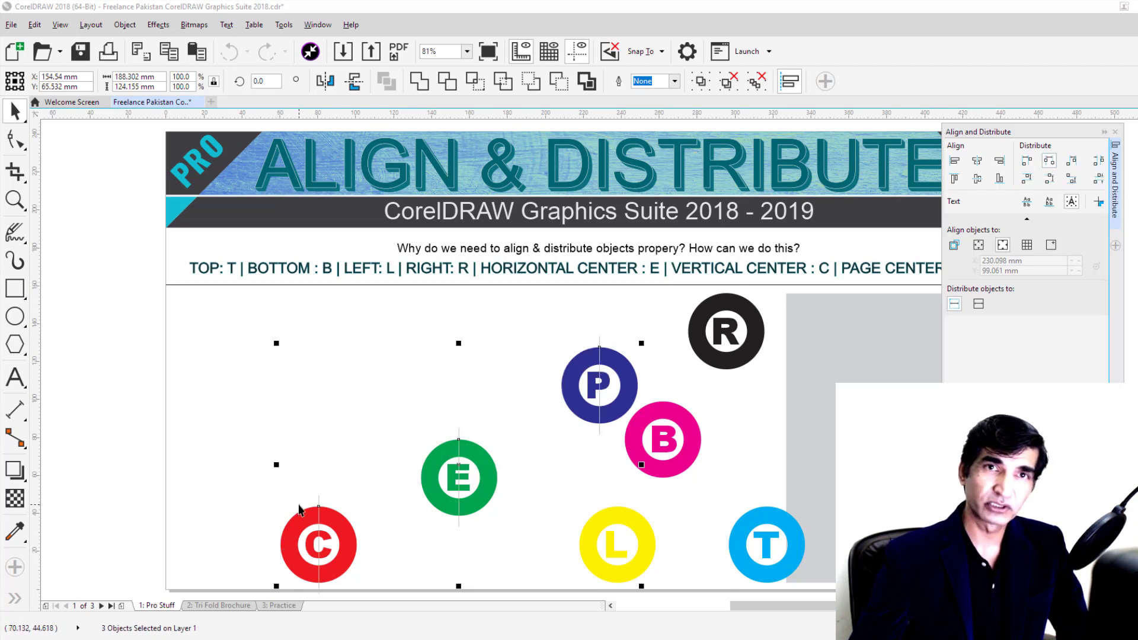
pyautogui.click(200, 393)
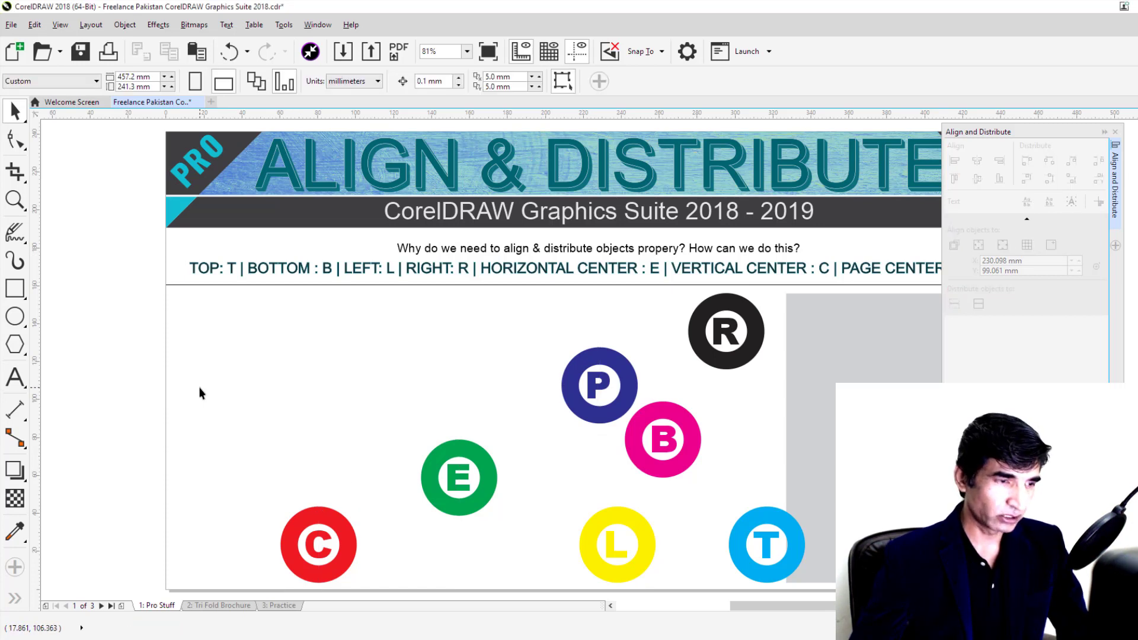
pyautogui.hotkey('ctrl', 'z')
pyautogui.hotkey('ctrl', 'z')
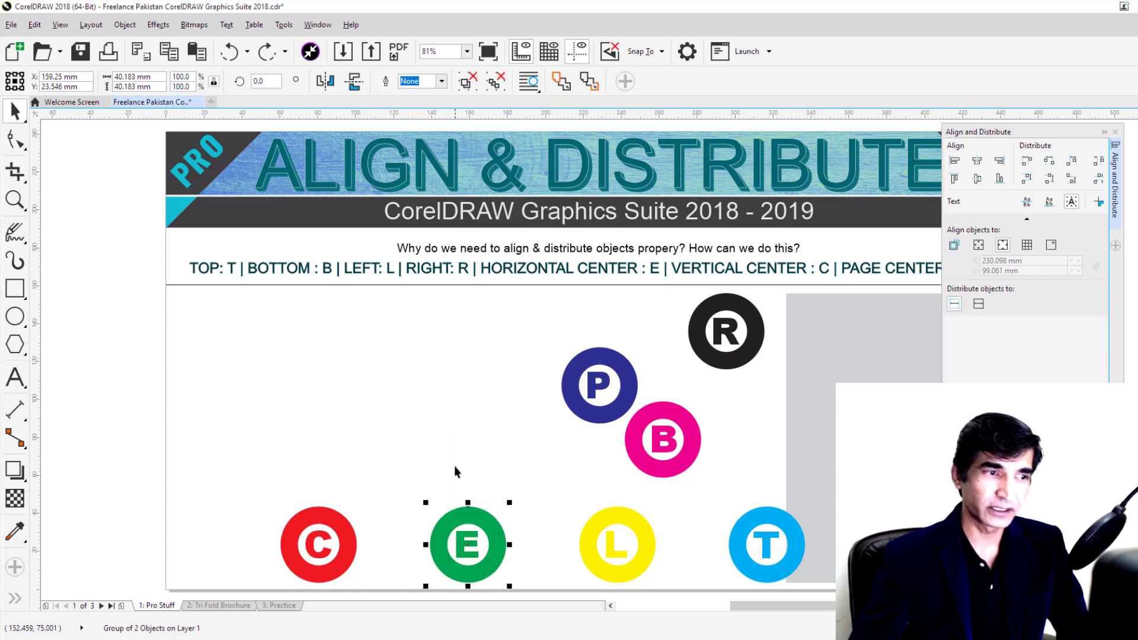
# - Distribute the E, P and B circles over the extent of the page by left edges and vertical centers
pyautogui.click(455, 492)
pyautogui.click(452, 520)
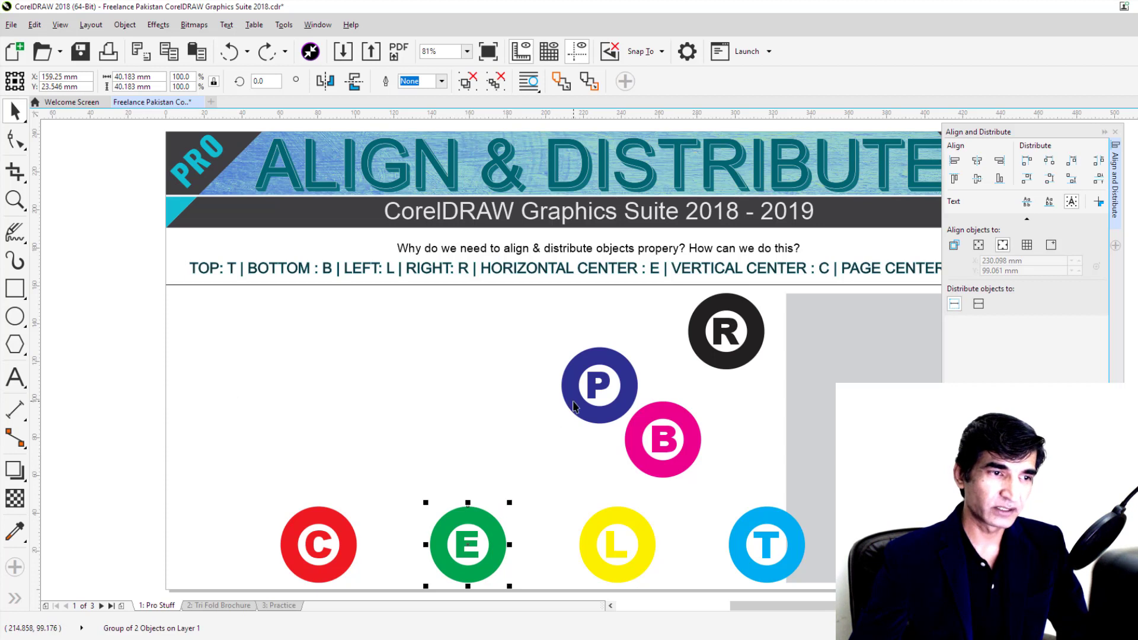
pyautogui.keyDown('shift'); pyautogui.click(574, 406); pyautogui.keyUp('shift')
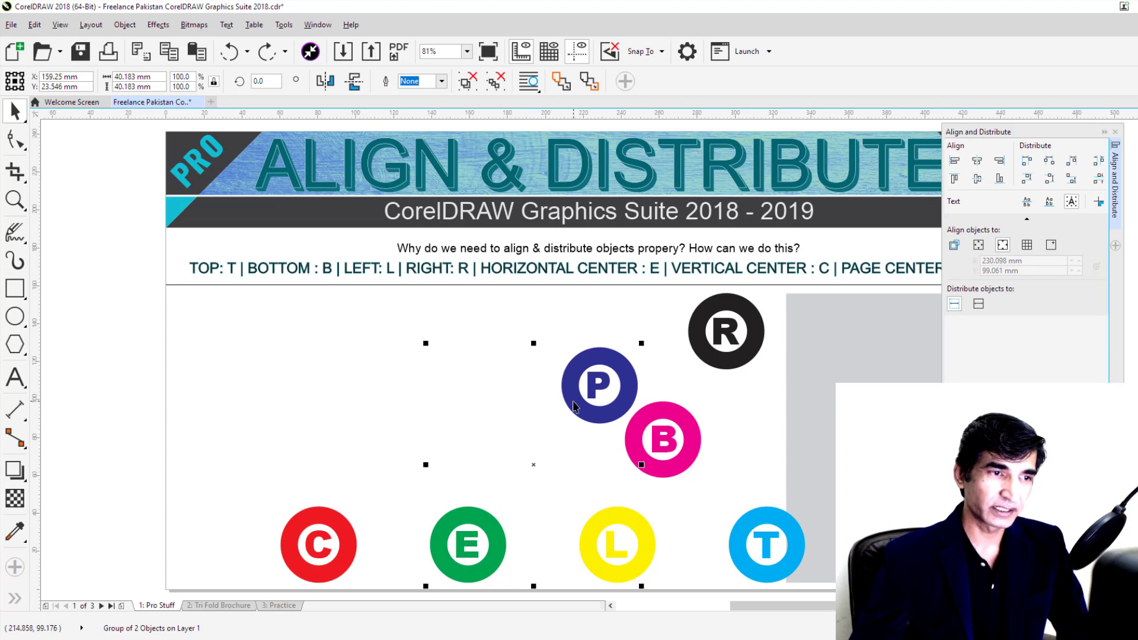
pyautogui.keyDown('shift'); pyautogui.click(692, 424); pyautogui.keyUp('shift')
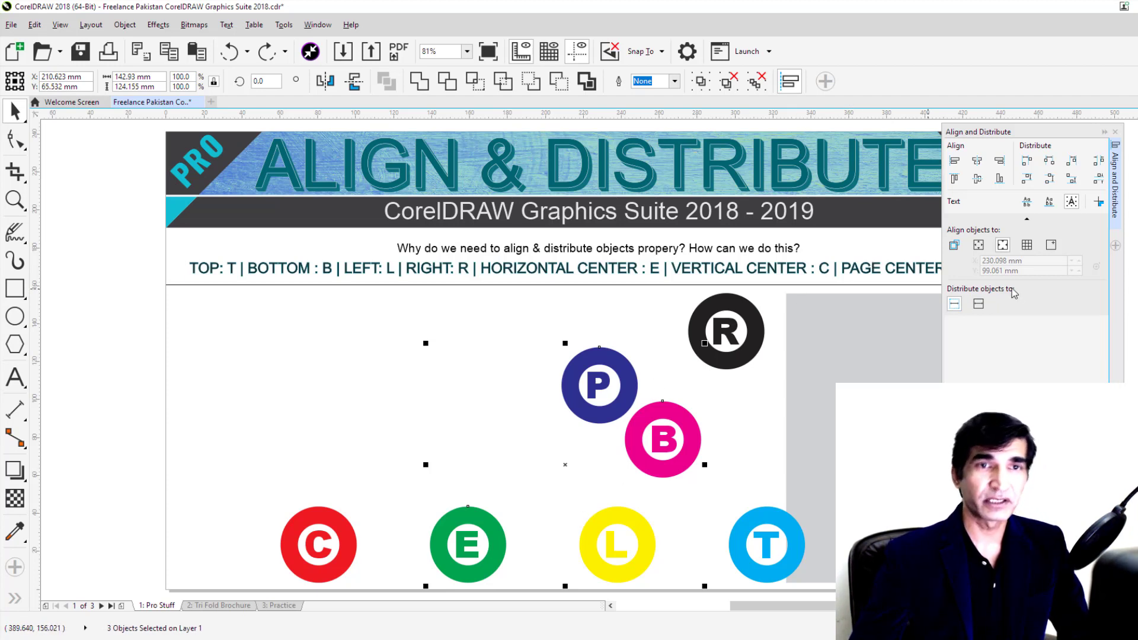
pyautogui.click(978, 304)
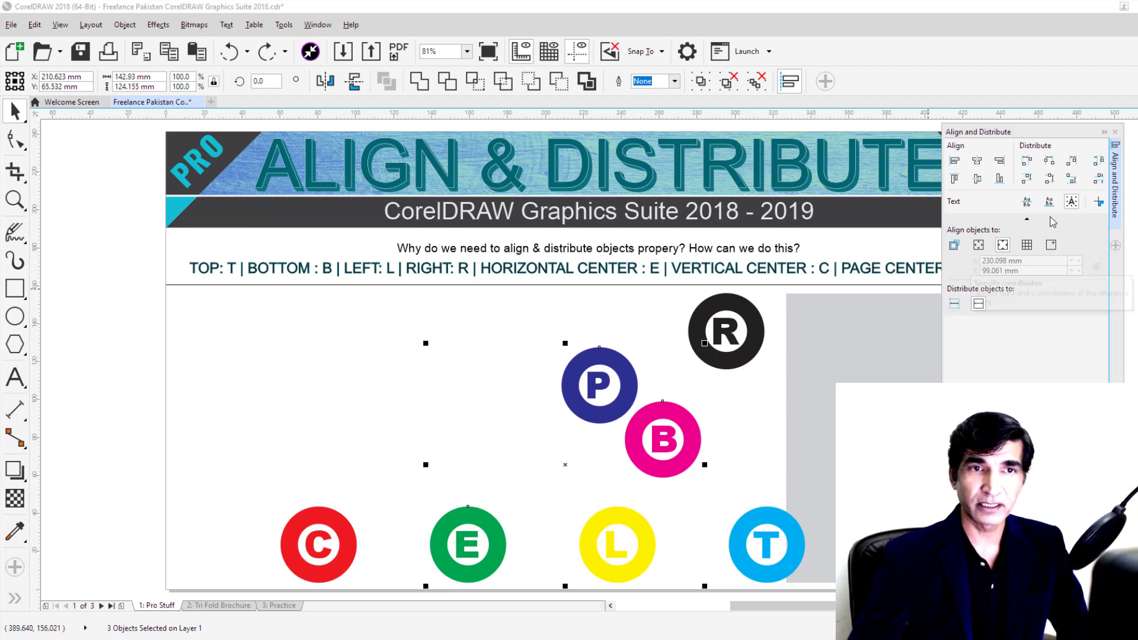
pyautogui.click(1027, 161)
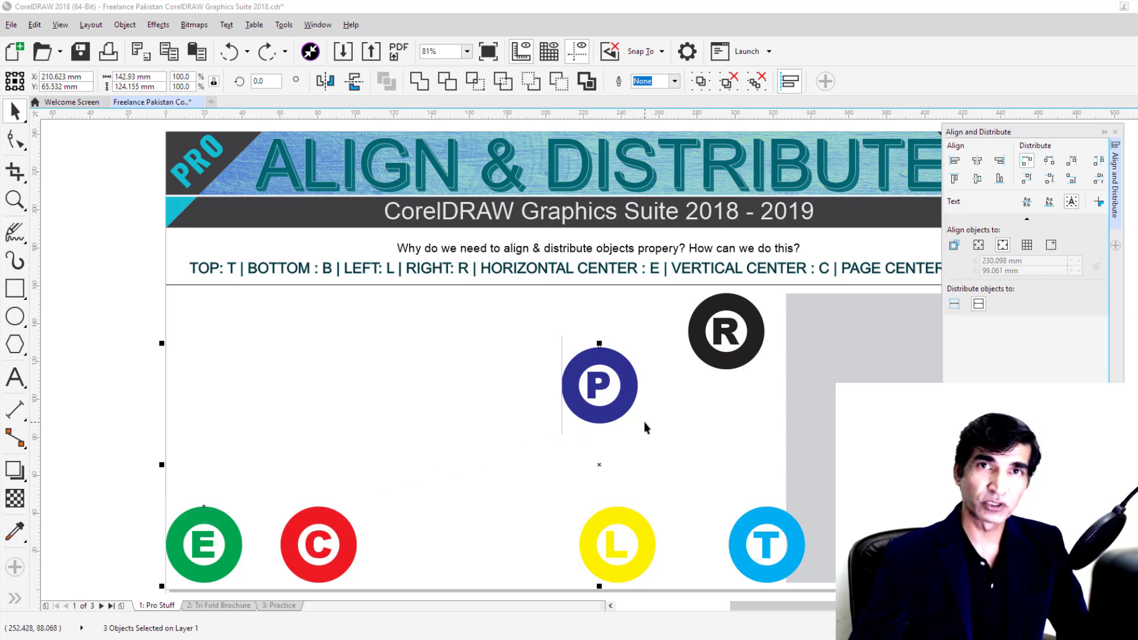
pyautogui.click(1050, 179)
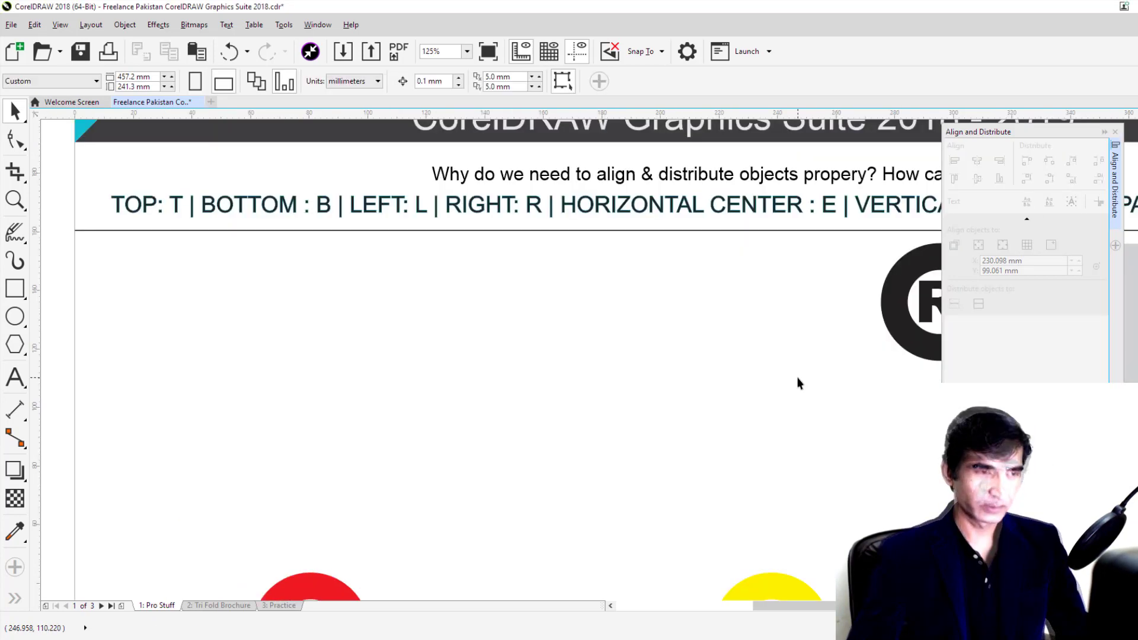
# - Move the E circle back inside the page's upper left area and place the Align and Distribute docker clear of the page
pyautogui.scroll(-3, 796, 383)
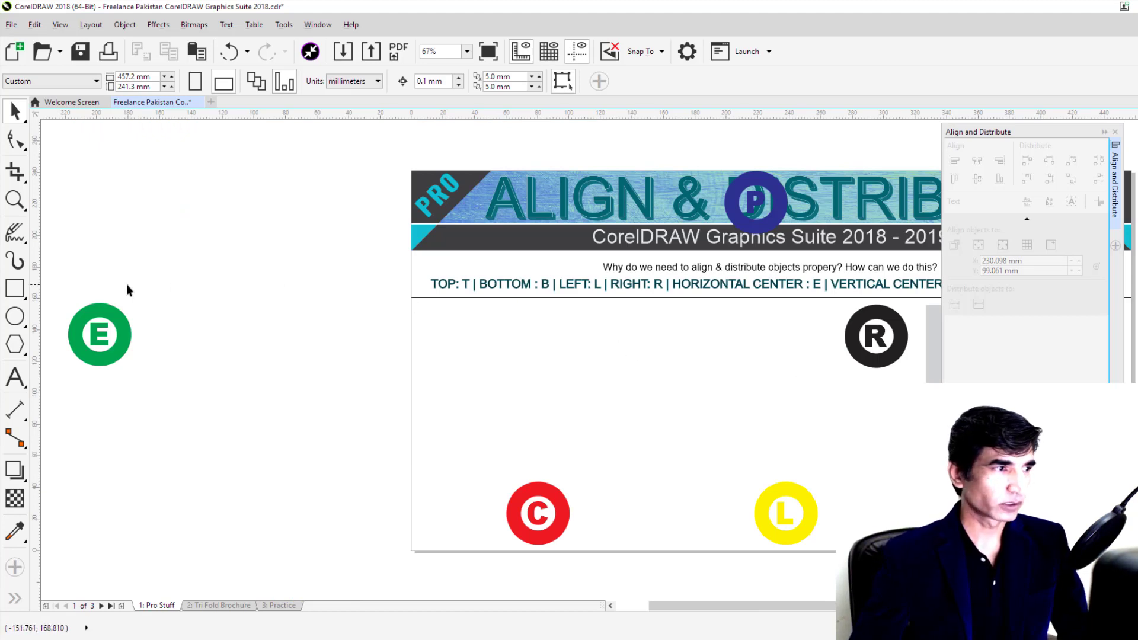
pyautogui.moveTo(100, 323); pyautogui.dragTo(476, 350)
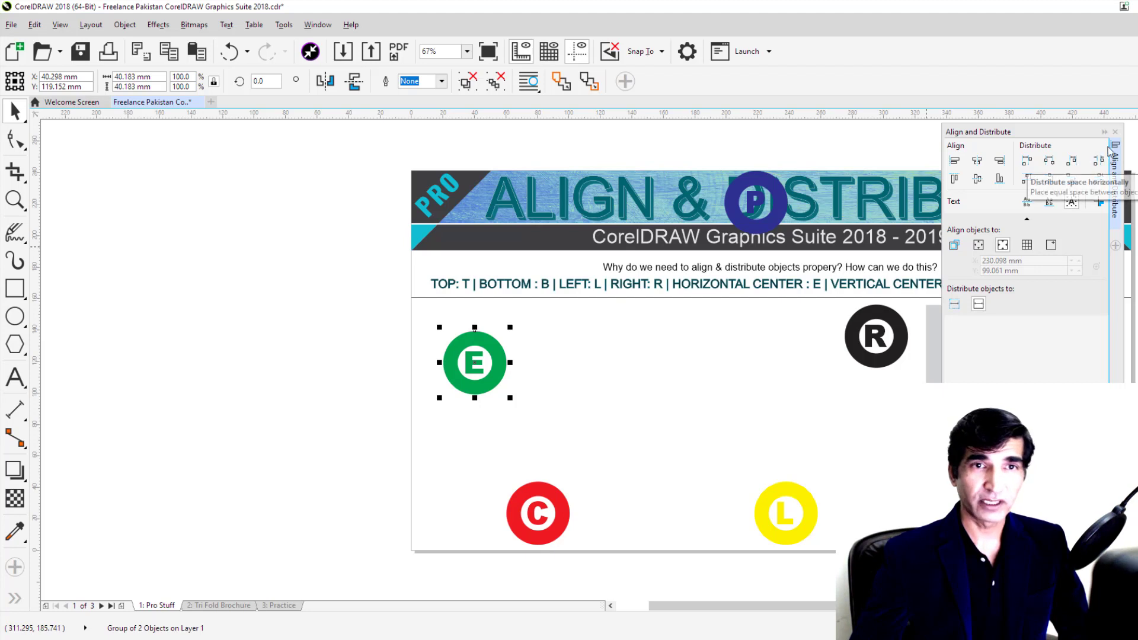
pyautogui.moveTo(1086, 132); pyautogui.dragTo(221, 161)
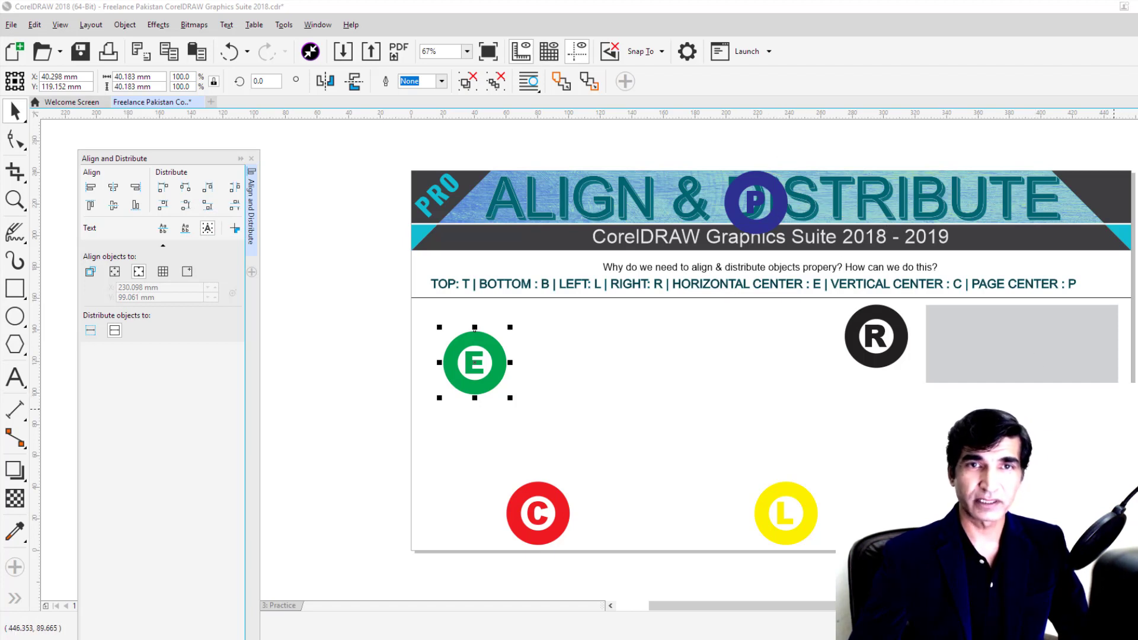
# - Align the B and R circles to the E circle by horizontal and vertical centers so all three stack
pyautogui.click(1114, 409)
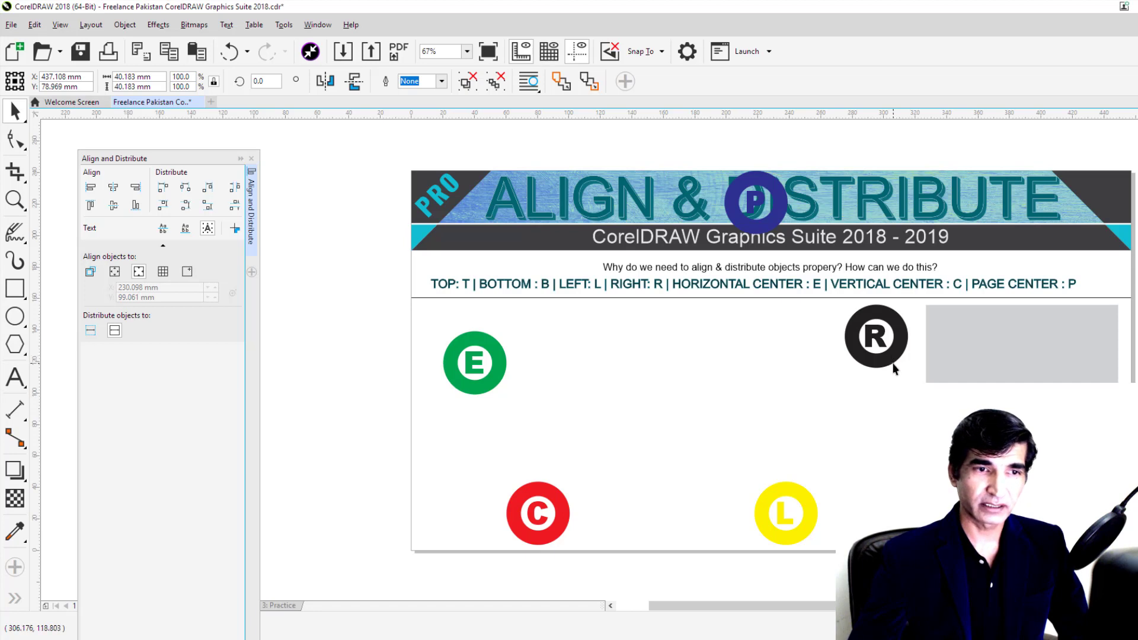
pyautogui.keyDown('shift'); pyautogui.click(489, 386); pyautogui.keyUp('shift')
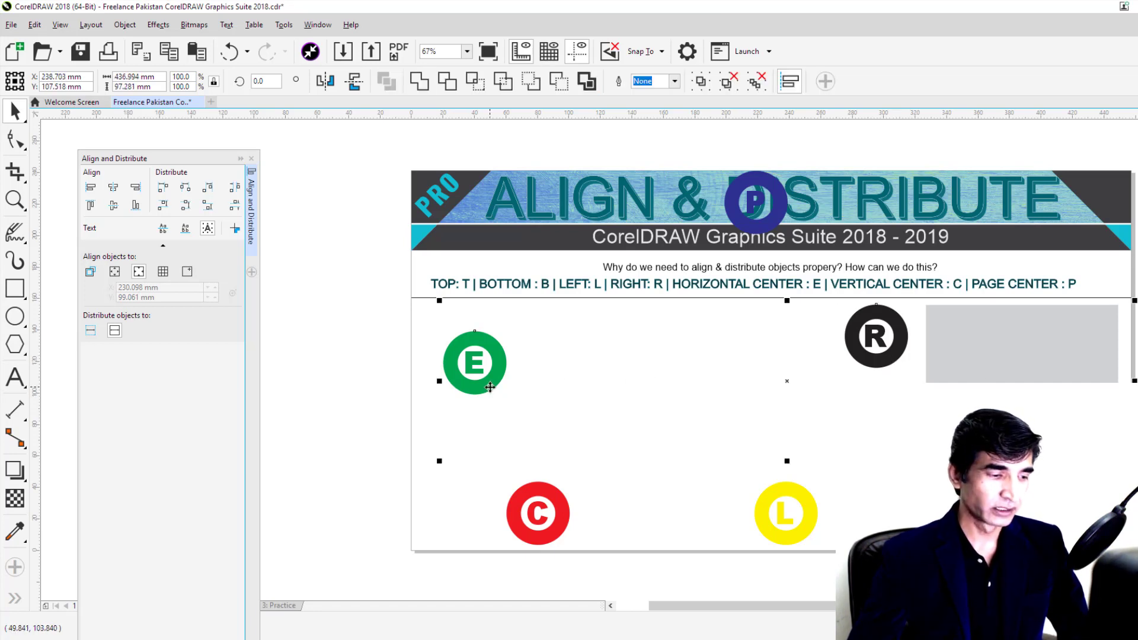
pyautogui.press('e')
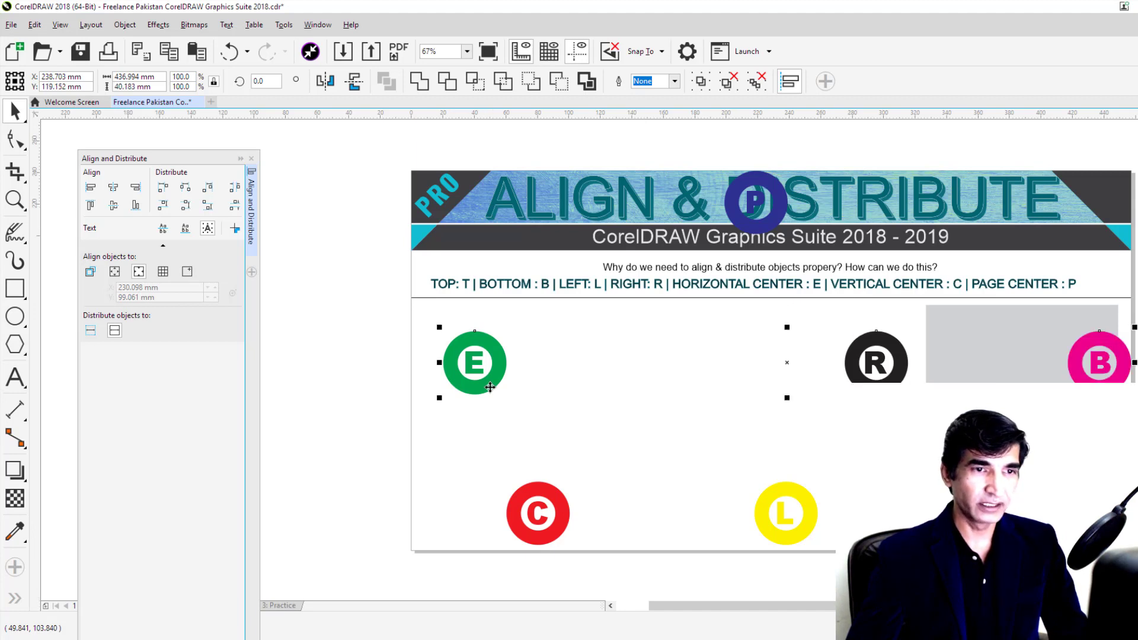
pyautogui.press('c')
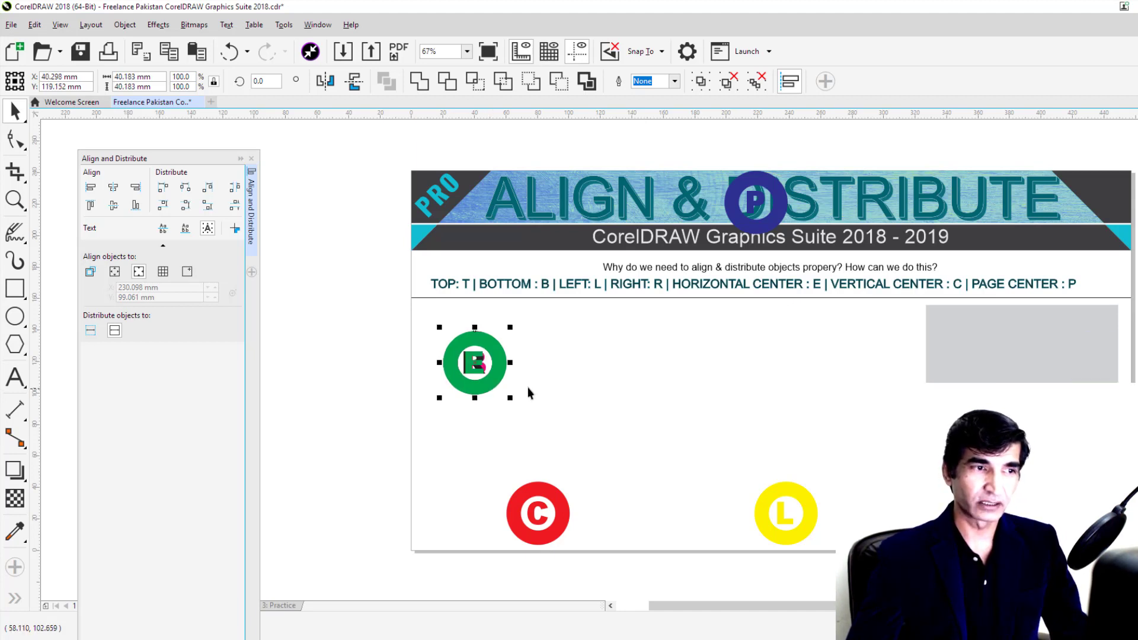
pyautogui.click(606, 381)
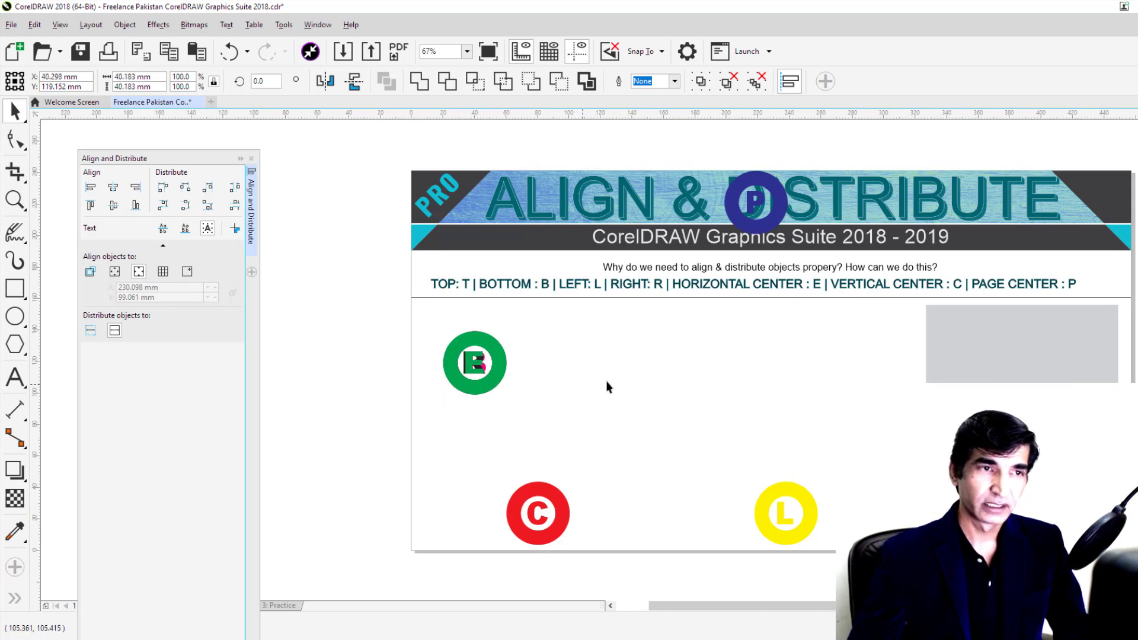
# - Bottom-align the P circle to the L circle
pyautogui.click(762, 229)
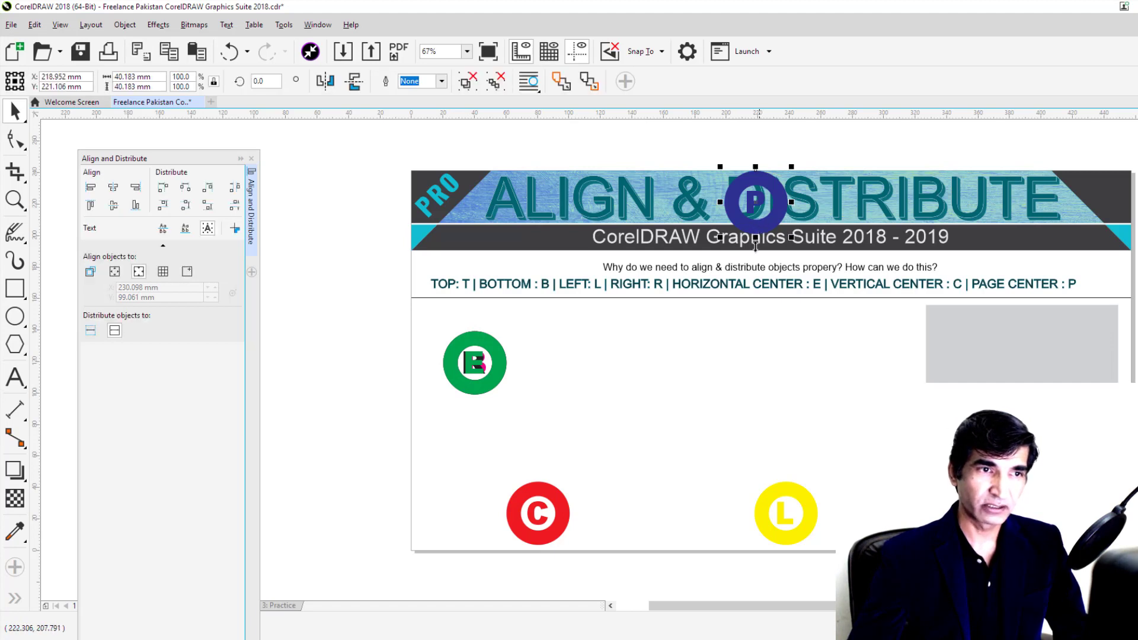
pyautogui.keyDown('shift'); pyautogui.click(791, 486); pyautogui.keyUp('shift')
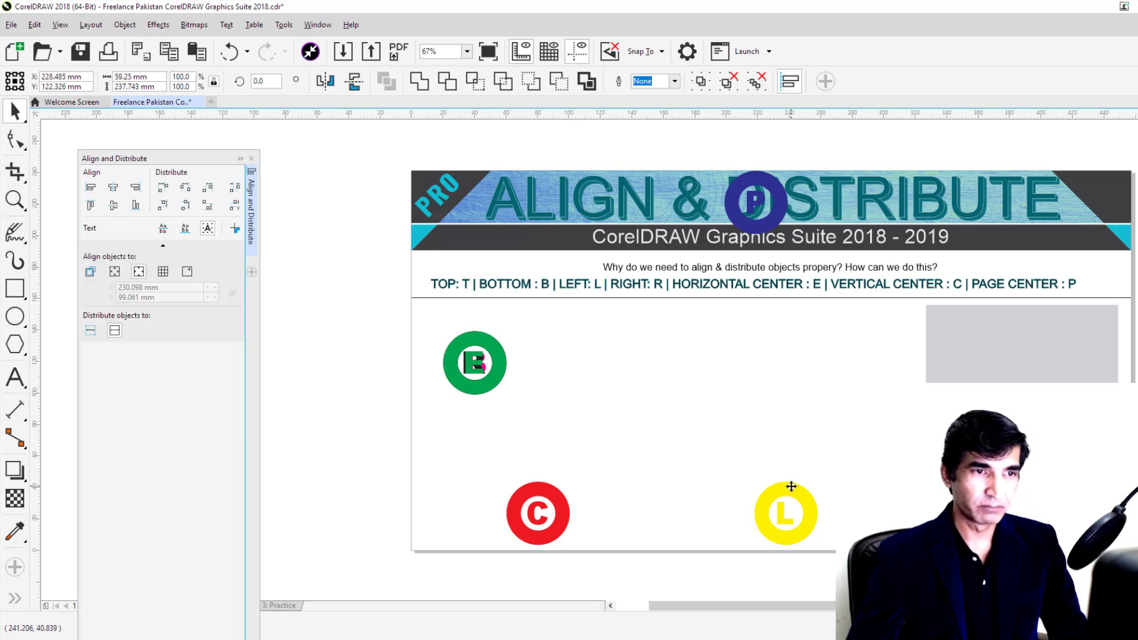
pyautogui.press('b')
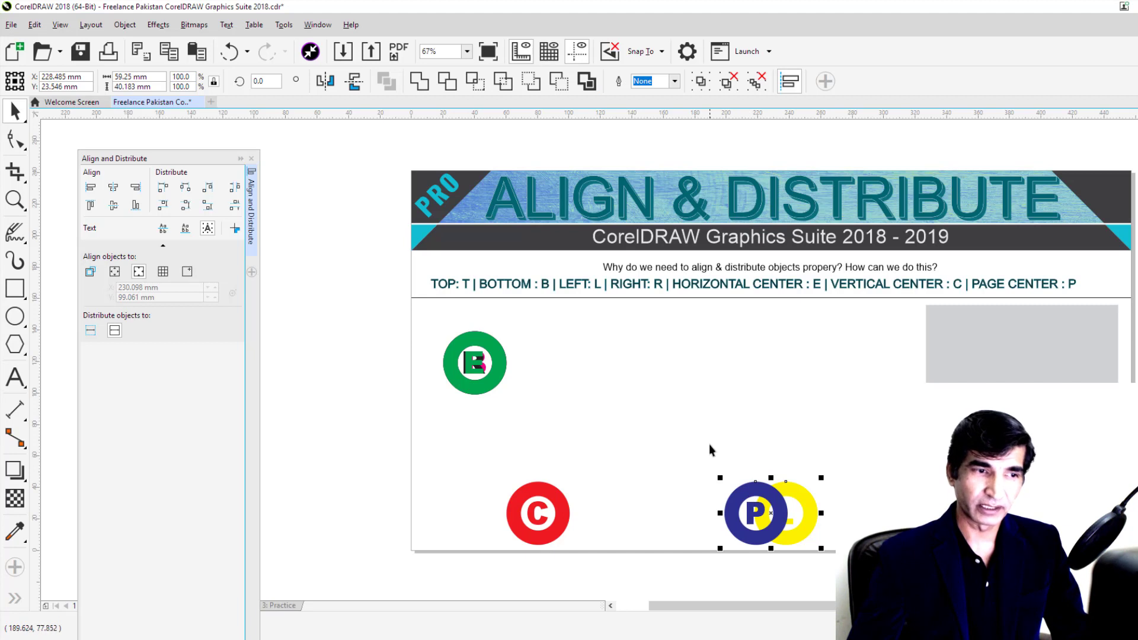
# - Distribute the C, P, L and T circles by left edges within the extent of selection, then over the extent of page
pyautogui.click(561, 508)
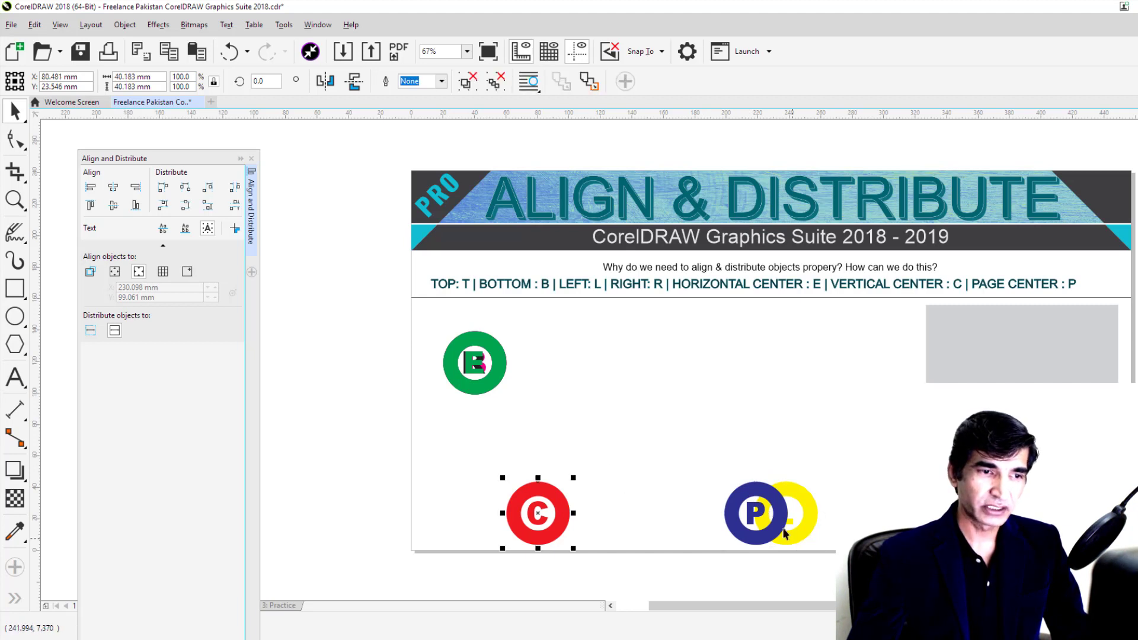
pyautogui.keyDown('shift'); pyautogui.click(741, 516); pyautogui.keyUp('shift')
pyautogui.keyDown('shift'); pyautogui.click(887, 507); pyautogui.keyUp('shift')
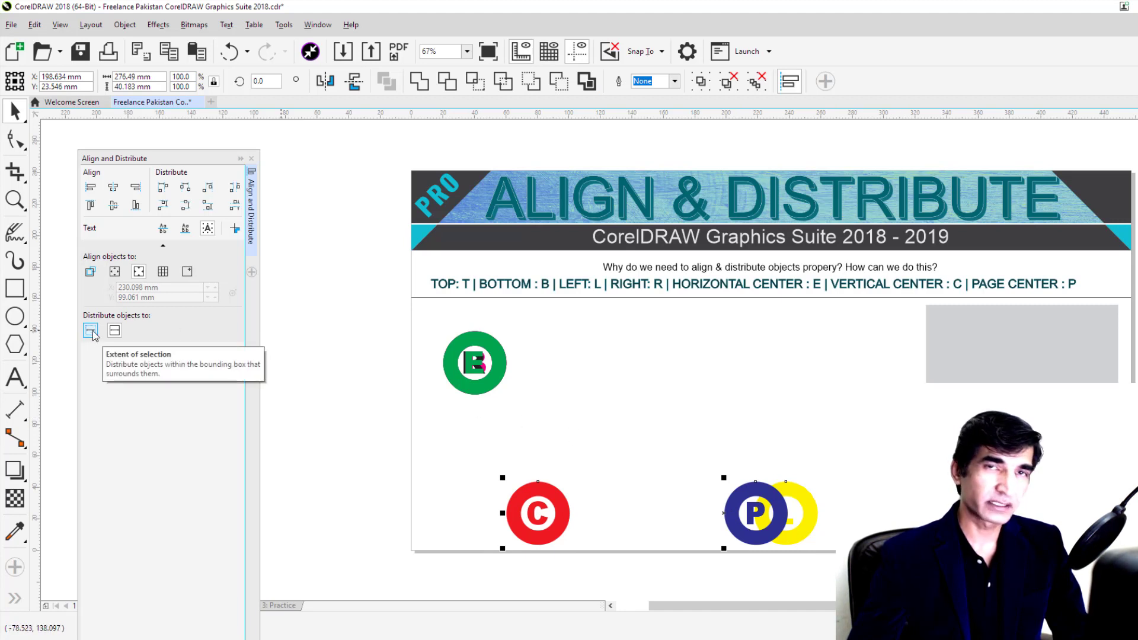
pyautogui.click(164, 190)
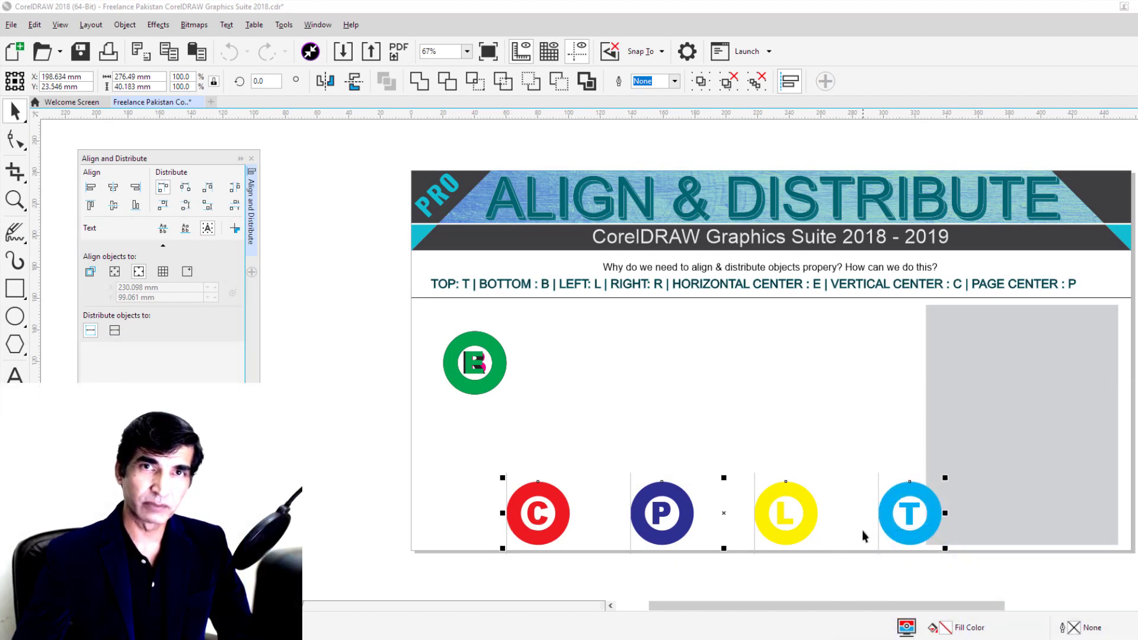
pyautogui.click(114, 331)
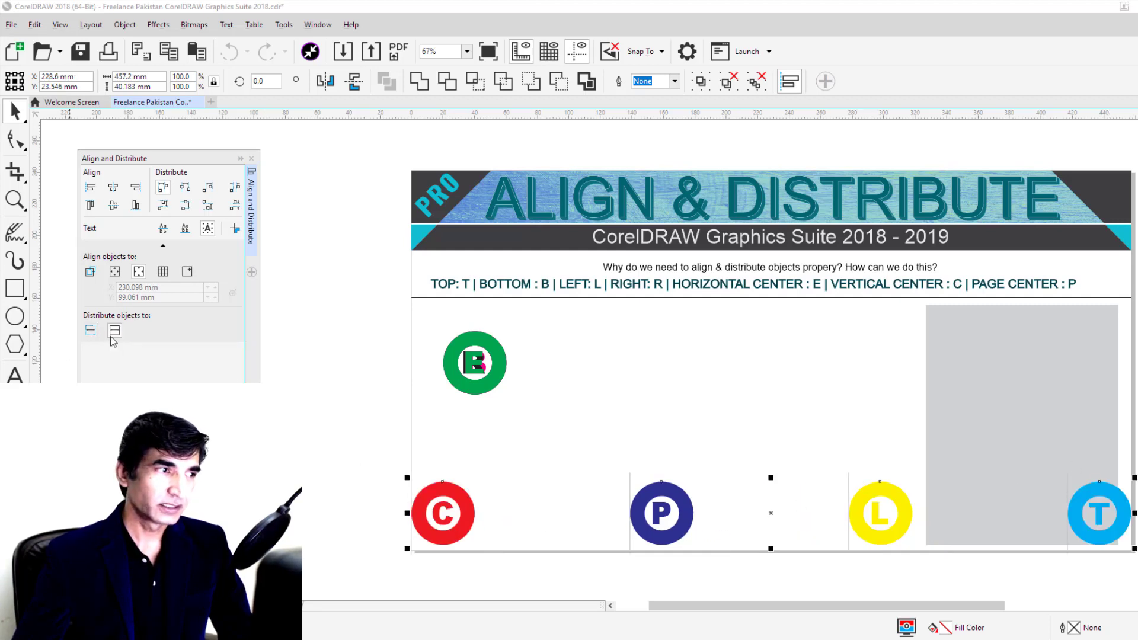
# - Try top-edge and horizontal-center distribution of the C, P, L and T circles over the page, and turn all distributions off
pyautogui.click(163, 205)
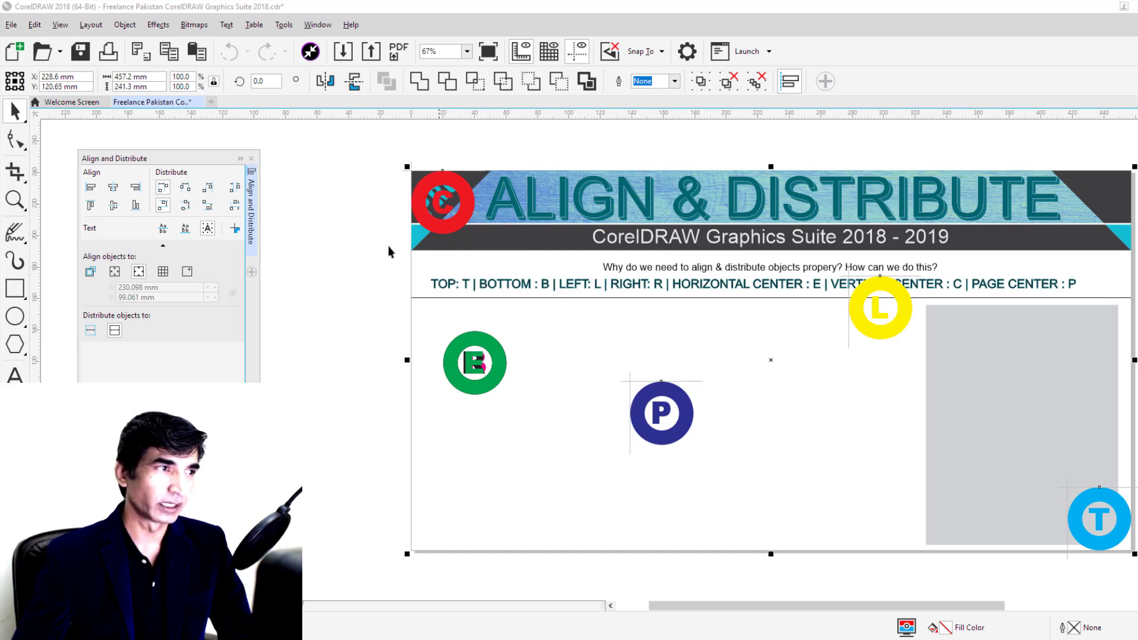
pyautogui.click(164, 189)
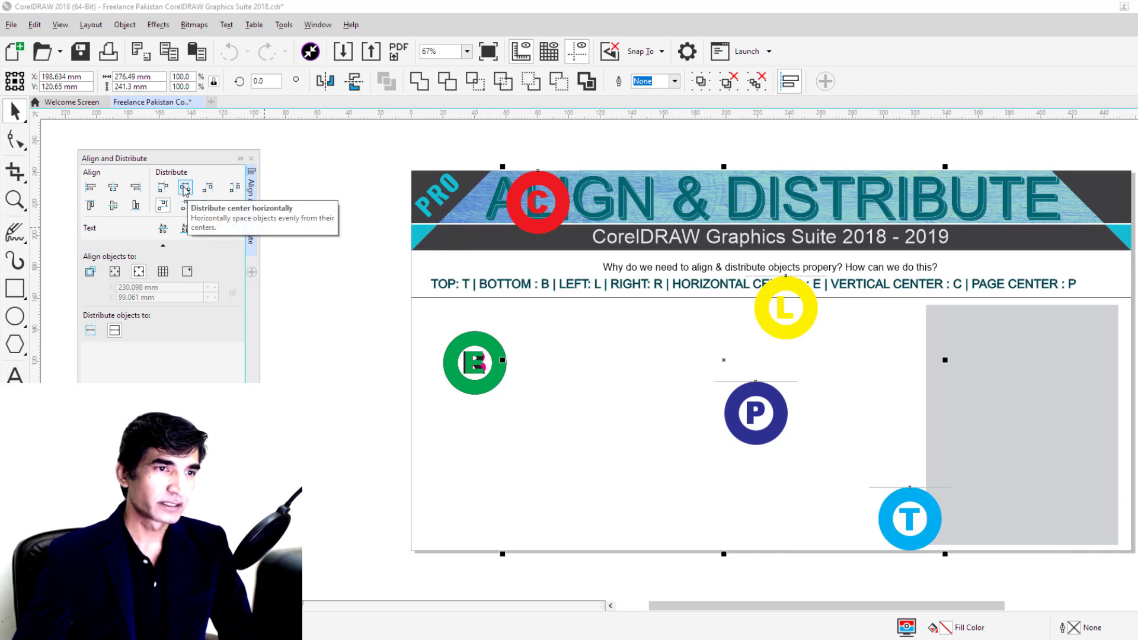
pyautogui.click(185, 189)
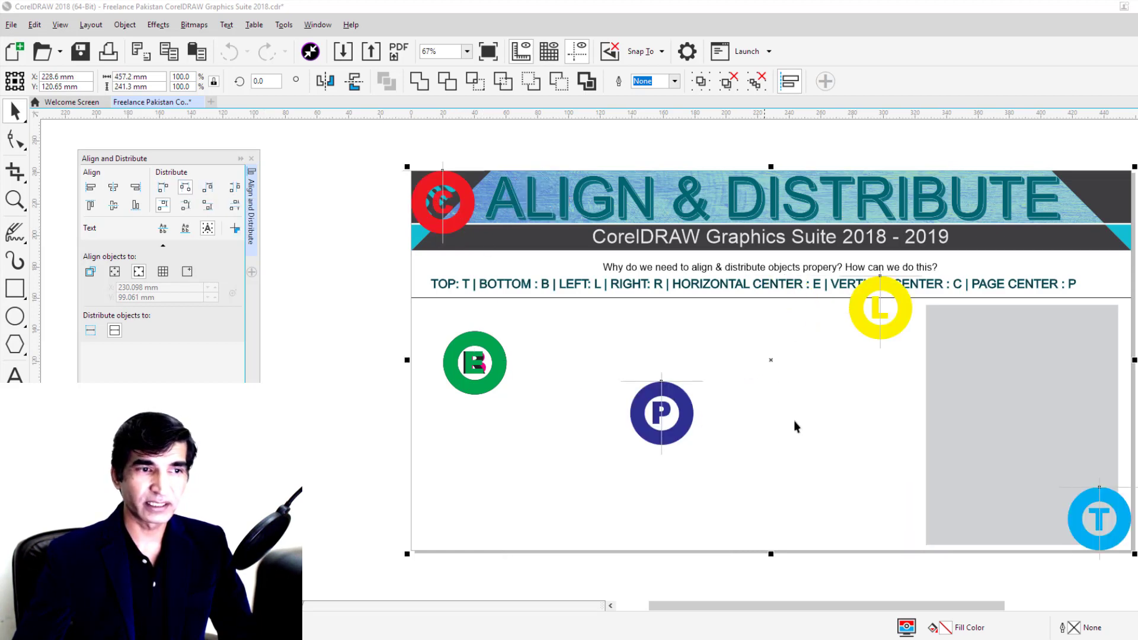
pyautogui.click(164, 206)
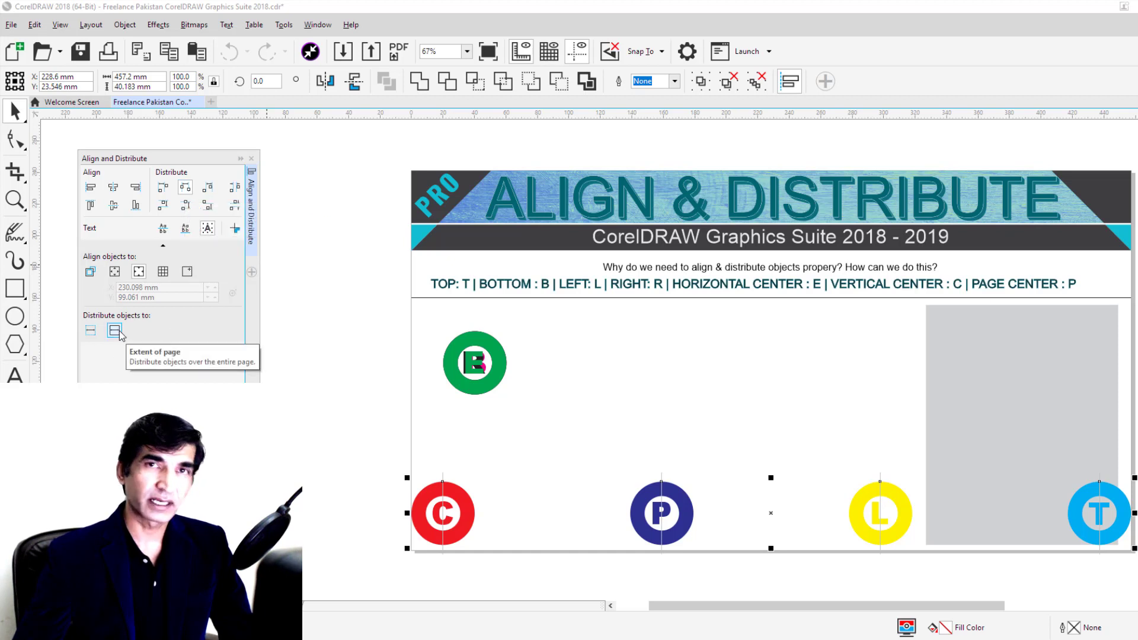
pyautogui.click(185, 188)
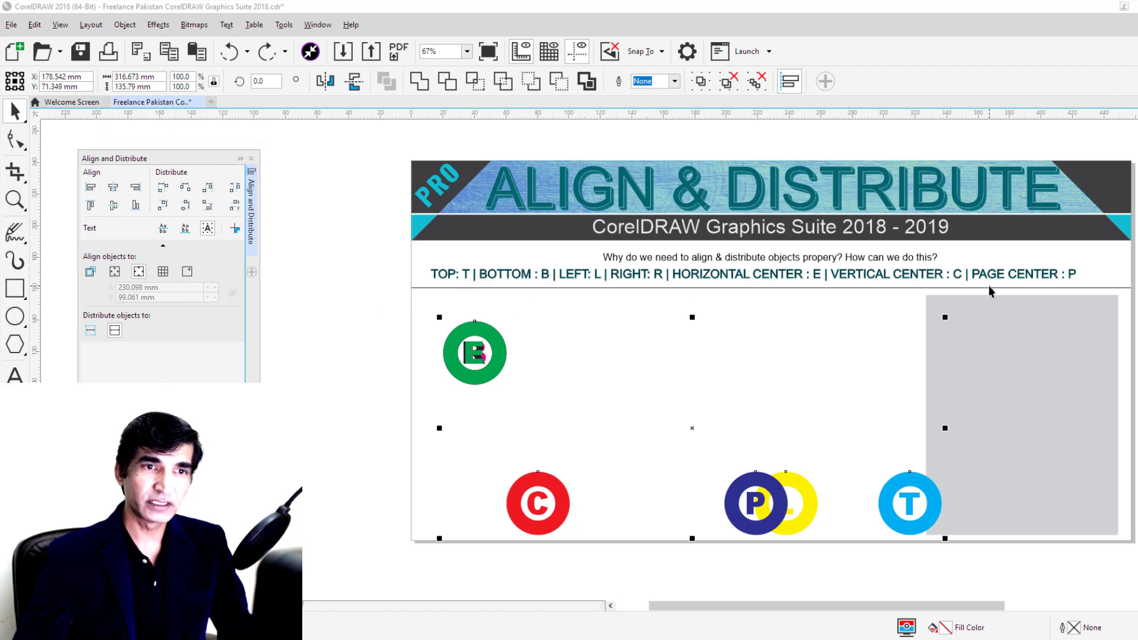
pyautogui.click(766, 339)
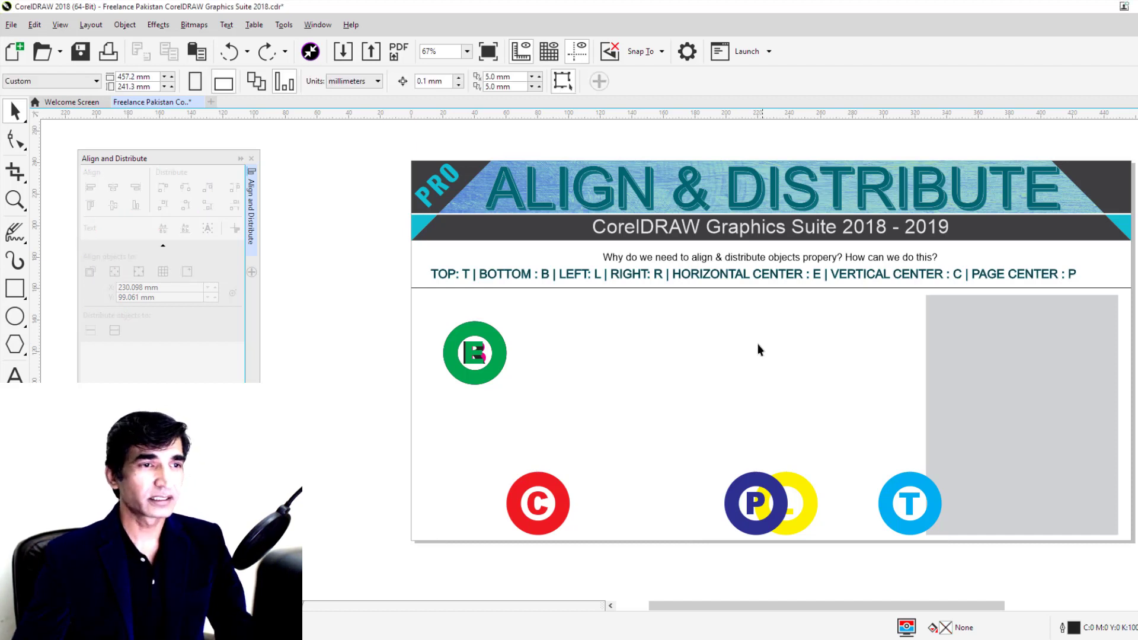
# - Draw a paragraph text frame about 82 × 103 mm between the E and P circles and fill it with placeholder text
pyautogui.click(14, 374)
pyautogui.moveTo(569, 310); pyautogui.dragTo(700, 468)
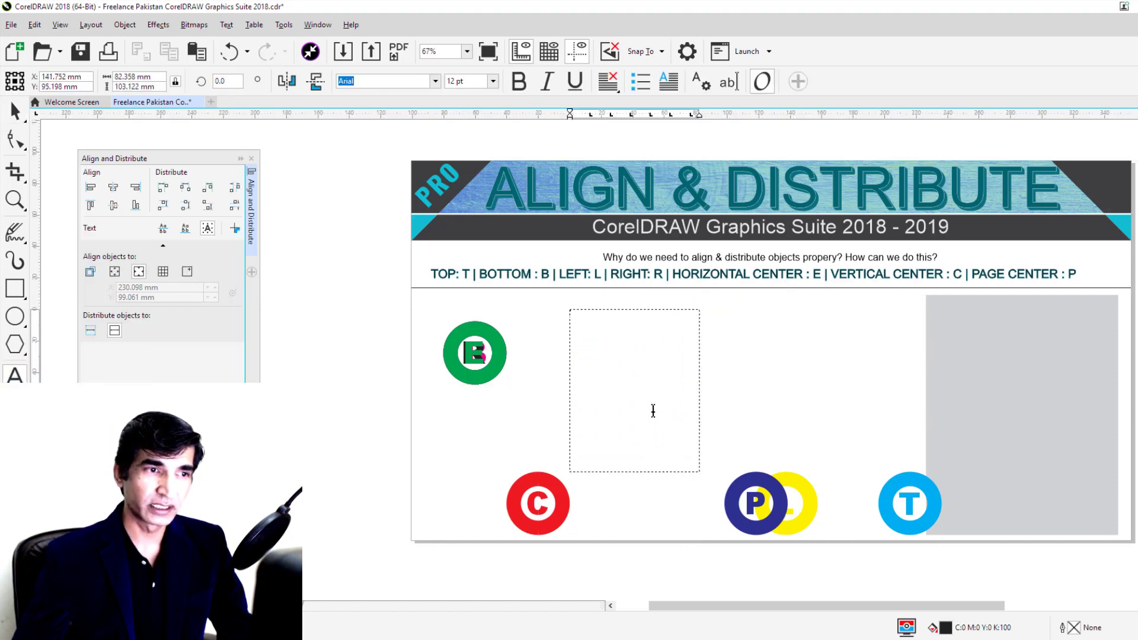
pyautogui.rightClick(611, 343)
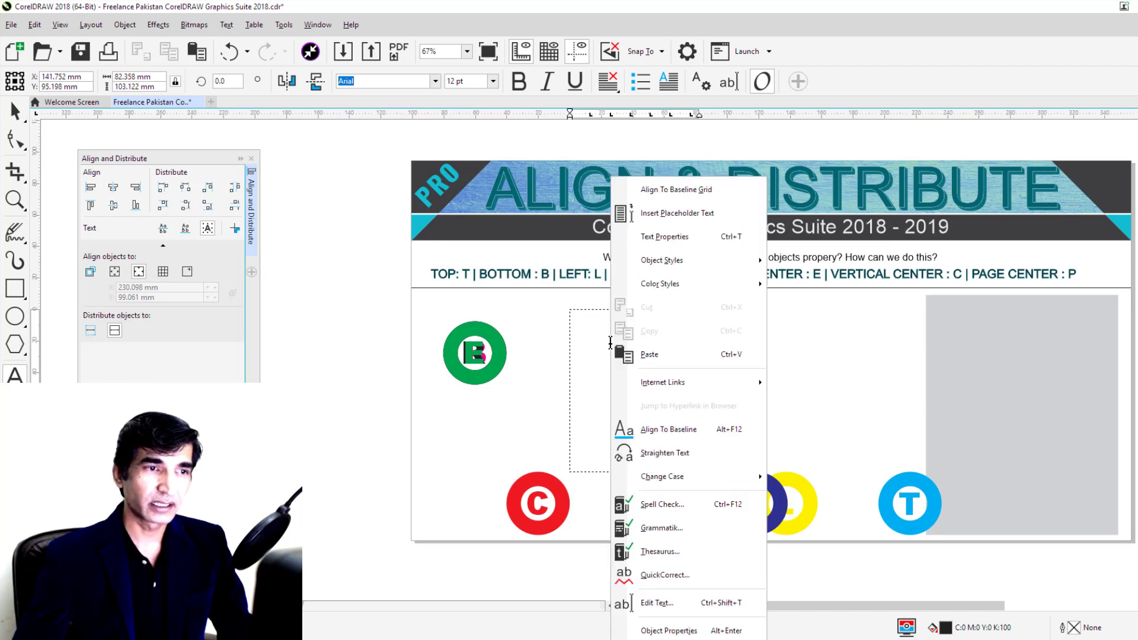
pyautogui.click(671, 214)
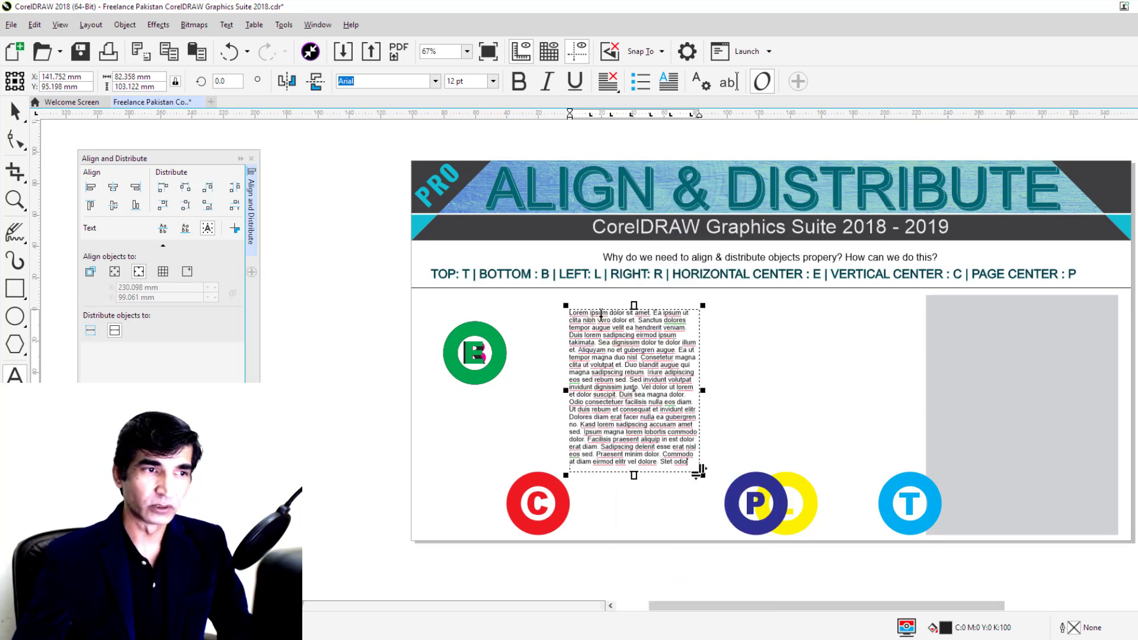
# - Duplicate the text frame to the right of the original and align both frames by their top edges
pyautogui.click(15, 112)
pyautogui.moveTo(641, 365); pyautogui.dragTo(770, 397)
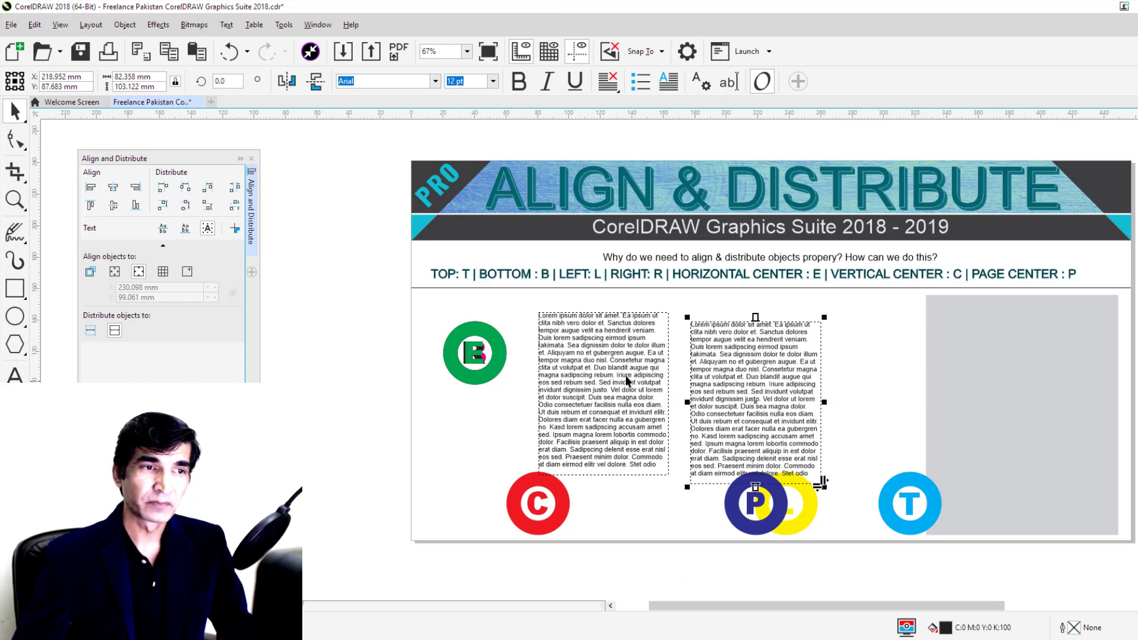
pyautogui.moveTo(622, 343); pyautogui.dragTo(623, 335)
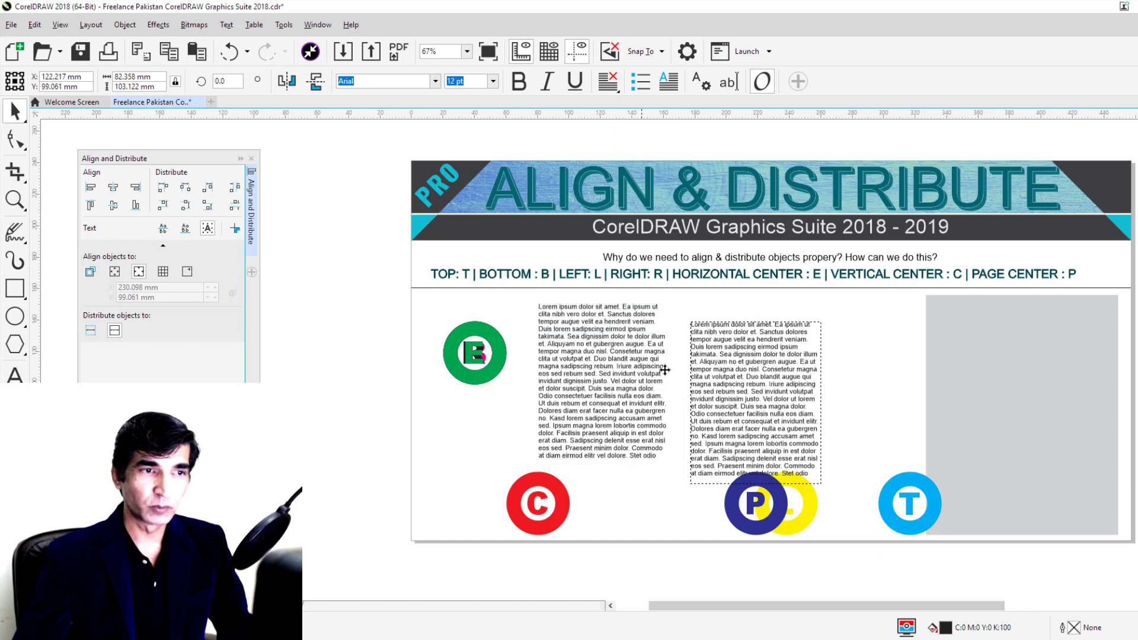
pyautogui.keyDown('shift'); pyautogui.click(739, 375); pyautogui.keyUp('shift')
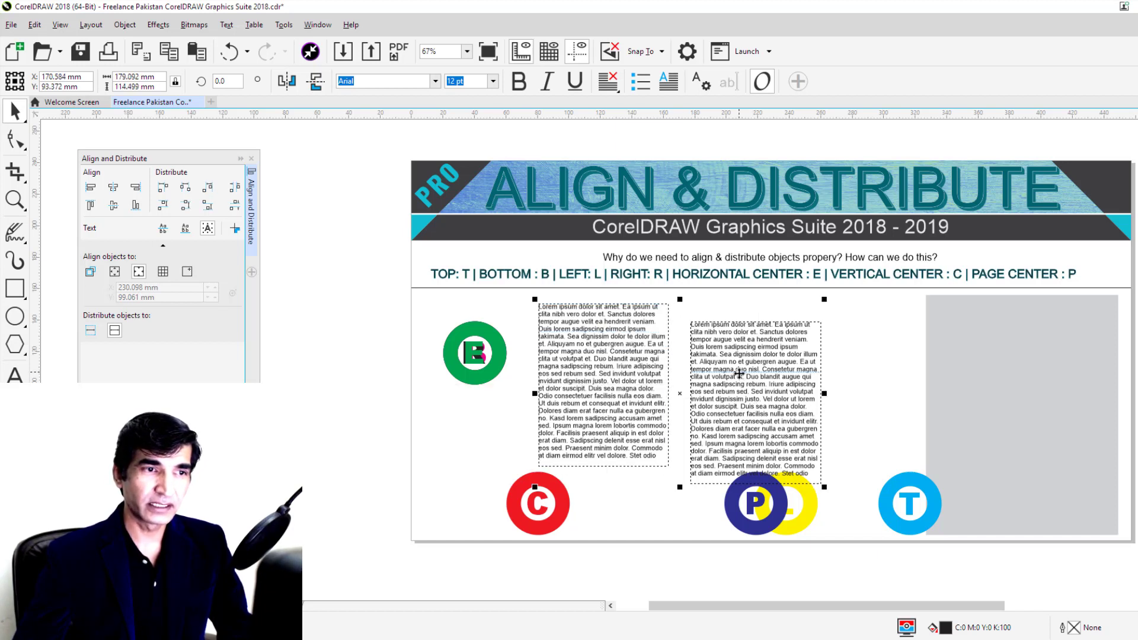
pyautogui.press('t')
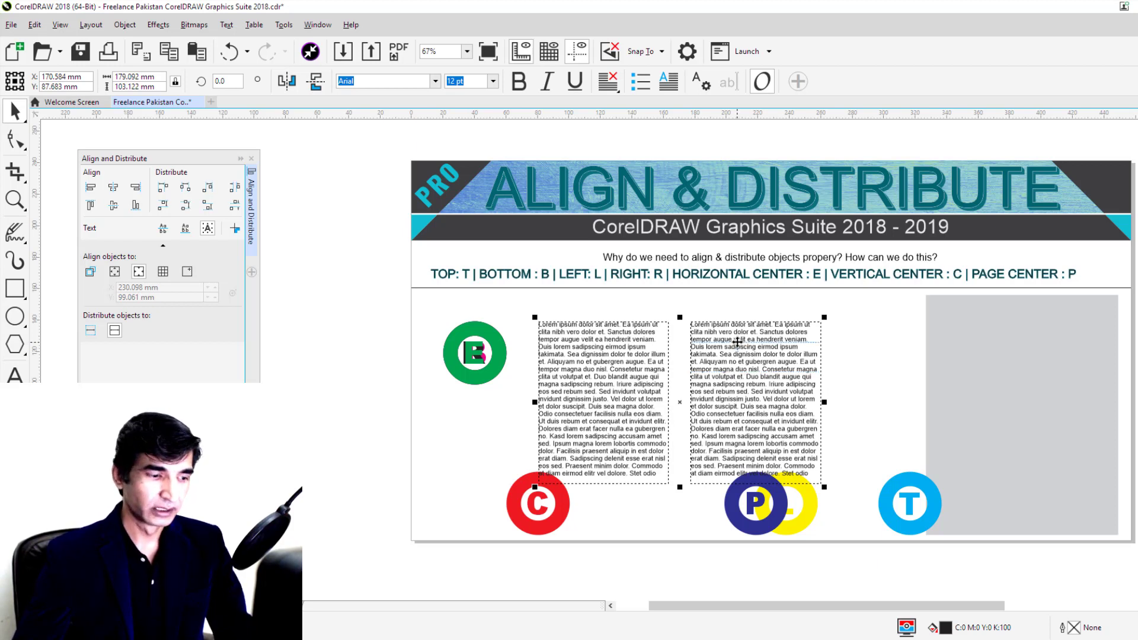
# - Try left-aligning the two text frames, and undo the alignment
pyautogui.press('l')
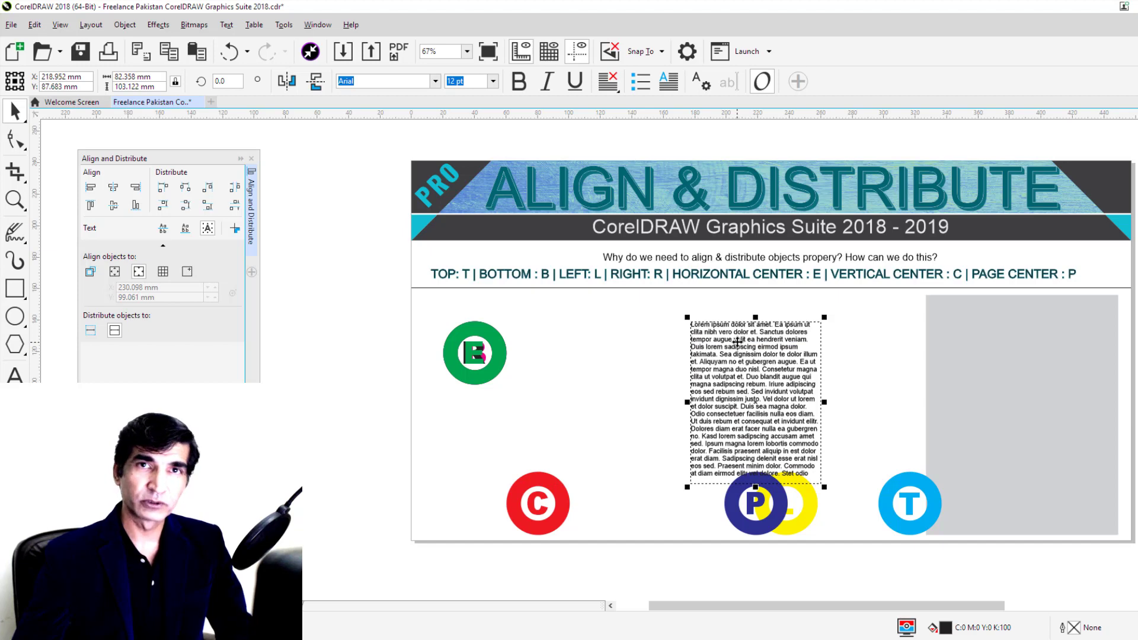
pyautogui.hotkey('ctrl', 'z')
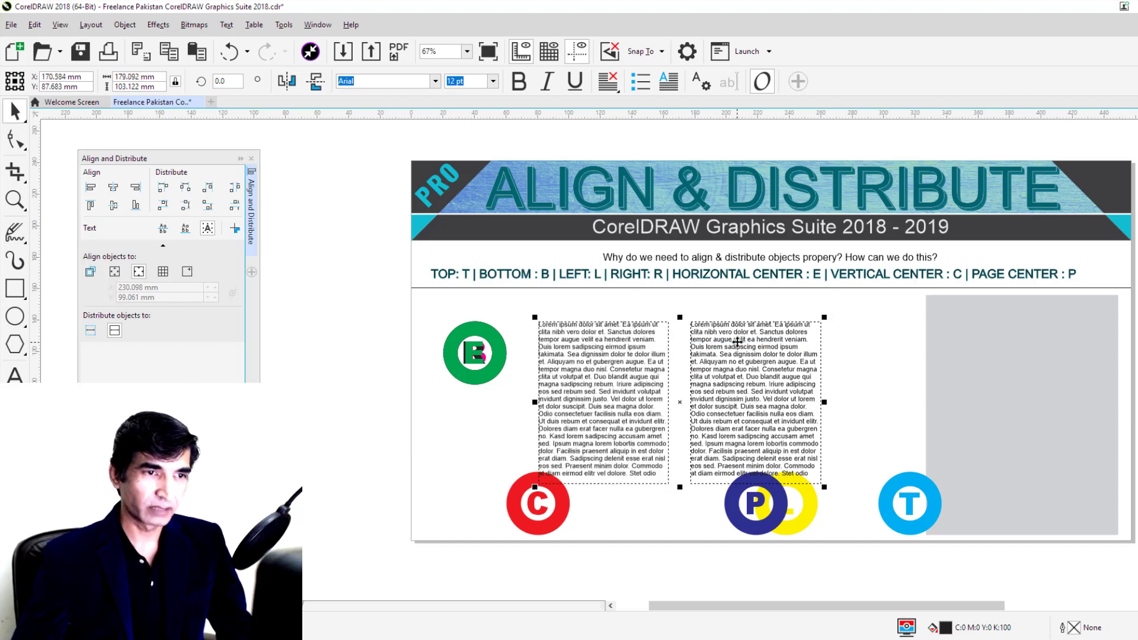
pyautogui.hotkey('ctrl', 'z')
# - Duplicate the second text frame about 108 mm to its right and select all three frames
pyautogui.click(737, 397)
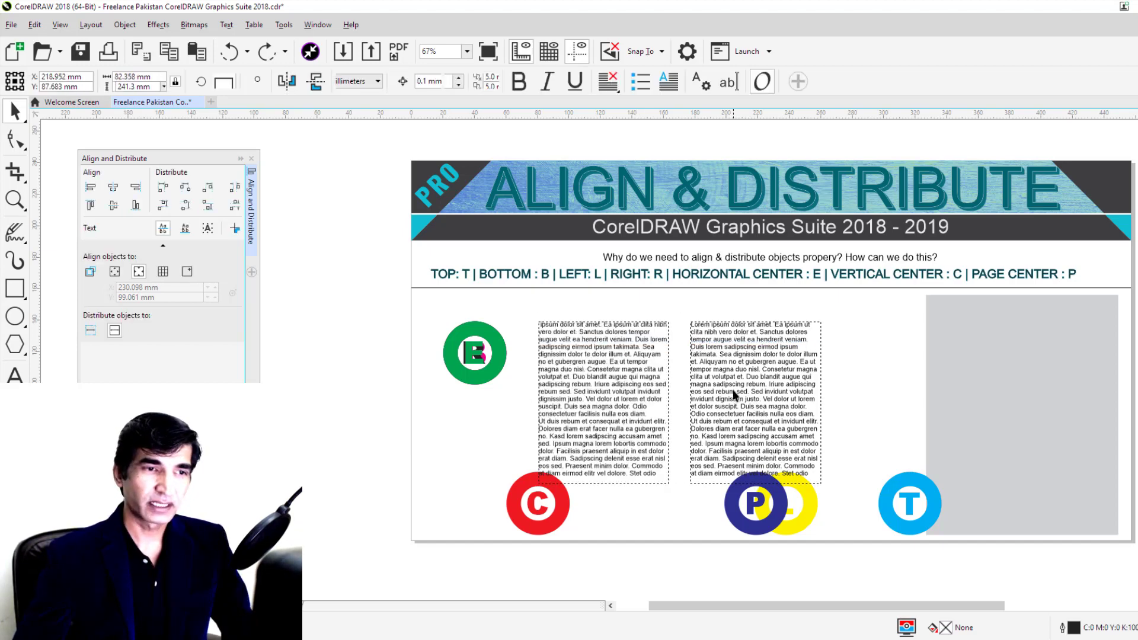
pyautogui.moveTo(734, 391); pyautogui.dragTo(906, 389)
pyautogui.rightClick(906, 389)
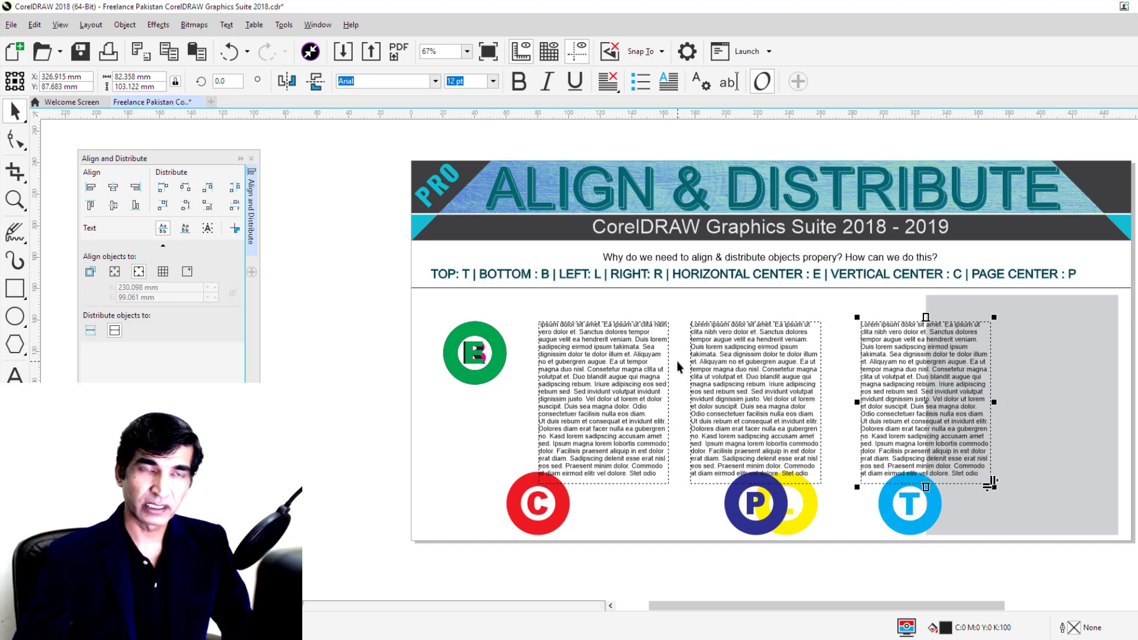
pyautogui.keyDown('shift'); pyautogui.click(771, 378); pyautogui.keyUp('shift')
pyautogui.keyDown('shift'); pyautogui.click(569, 382); pyautogui.keyUp('shift')
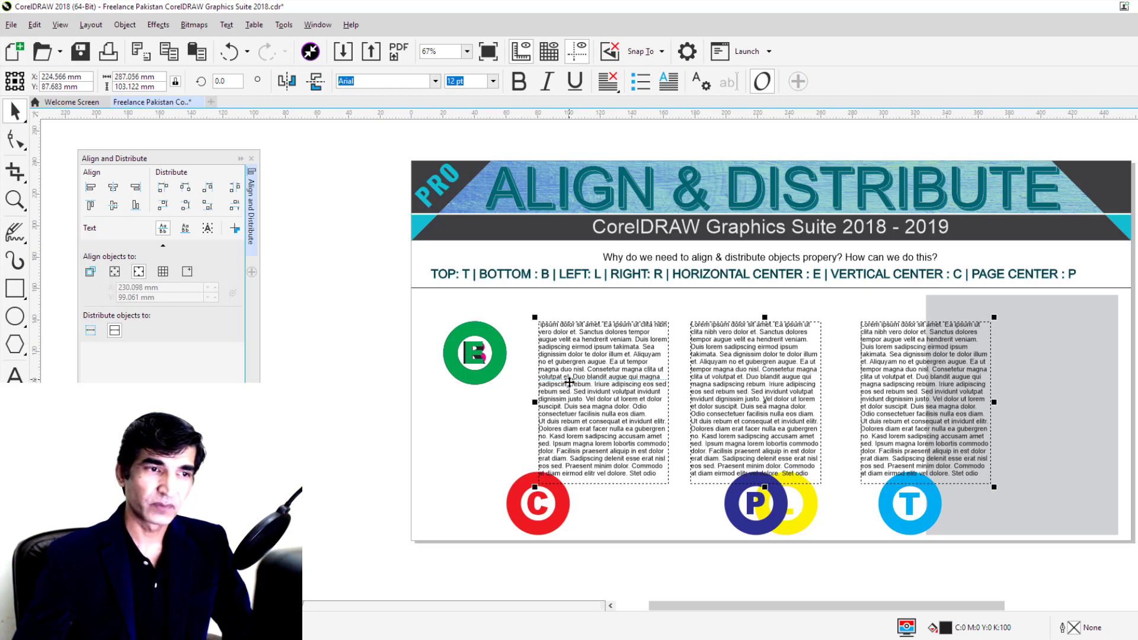
# - Try distributing the three text frames by their left edges over the extent of page, and undo the distribution
pyautogui.hotkey('ctrl', 'z')
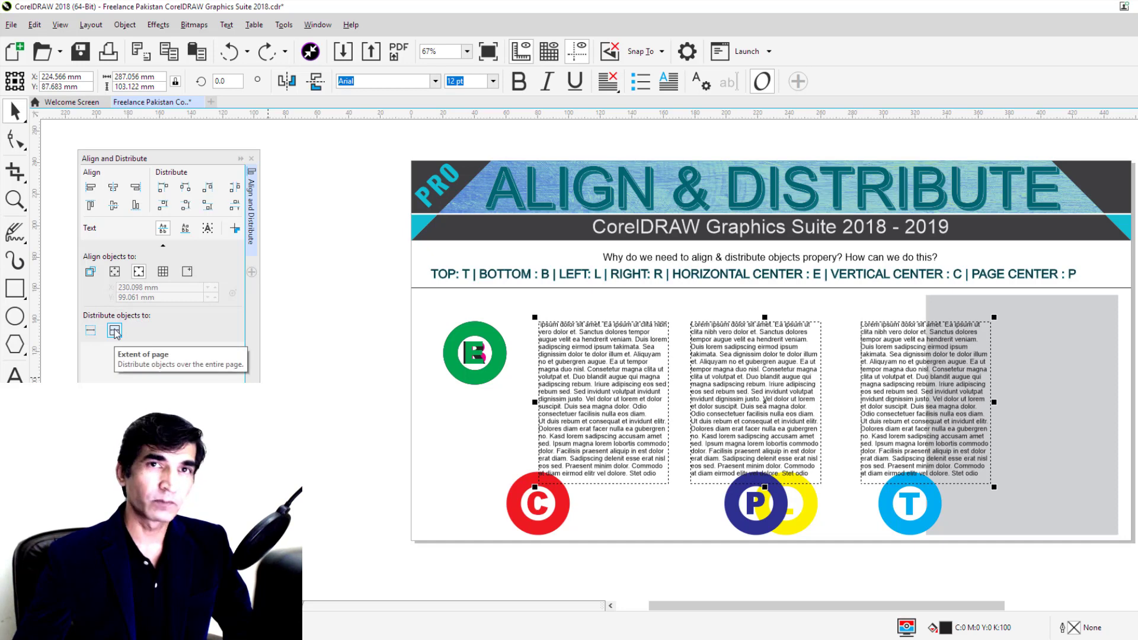
pyautogui.click(164, 189)
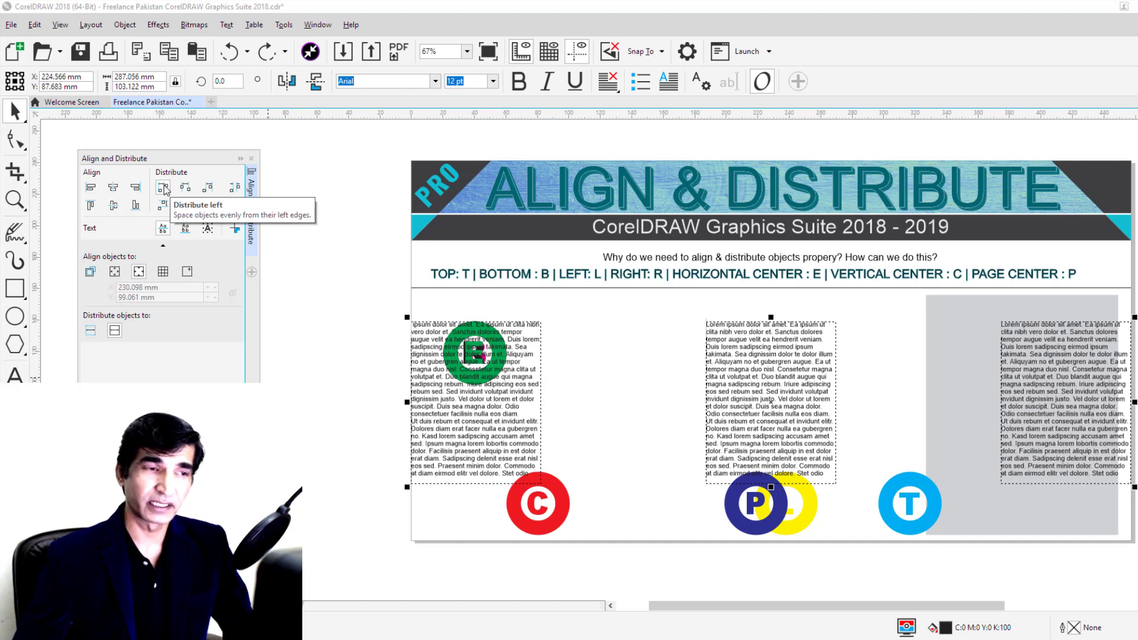
pyautogui.click(632, 386)
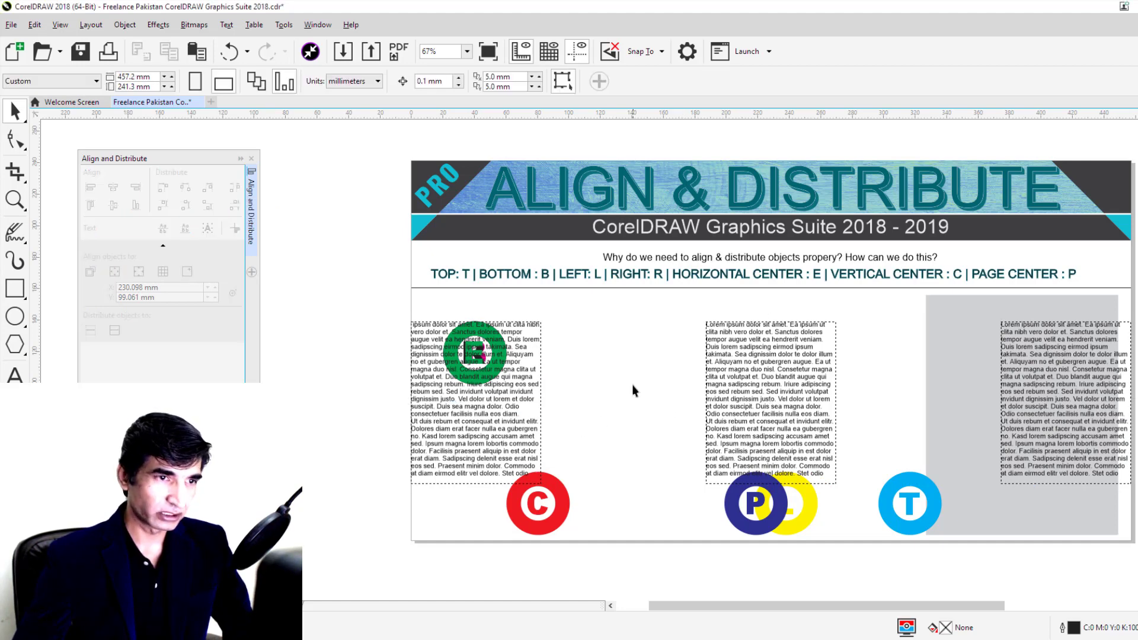
pyautogui.hotkey('ctrl', 'z')
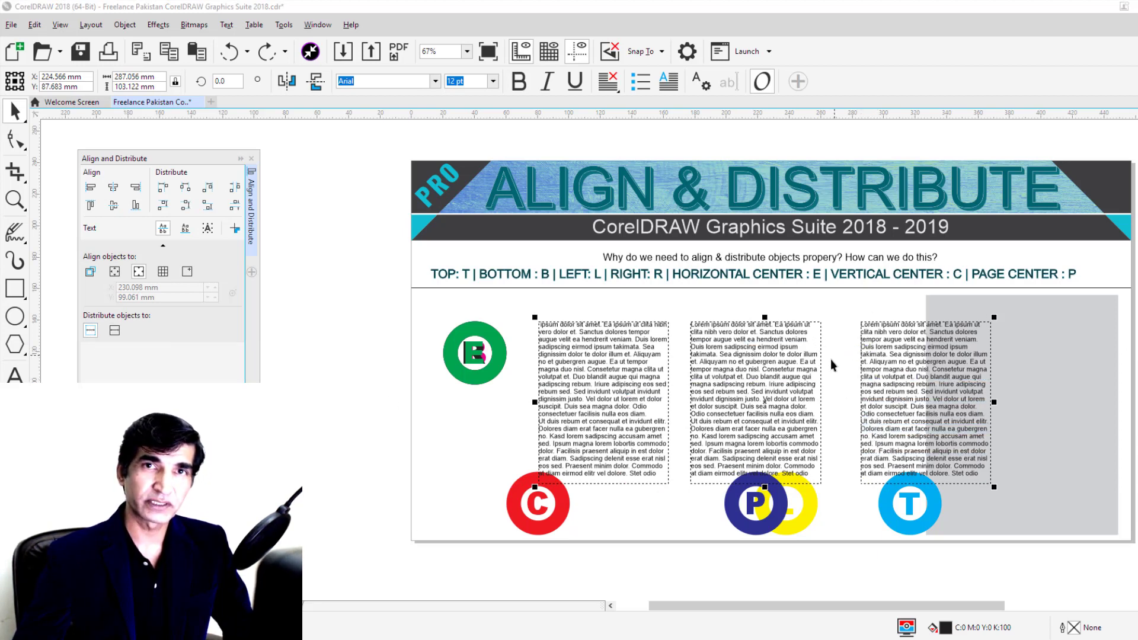
# - Distribute the three text frames by their left edges within the extent of selection
pyautogui.click(160, 190)
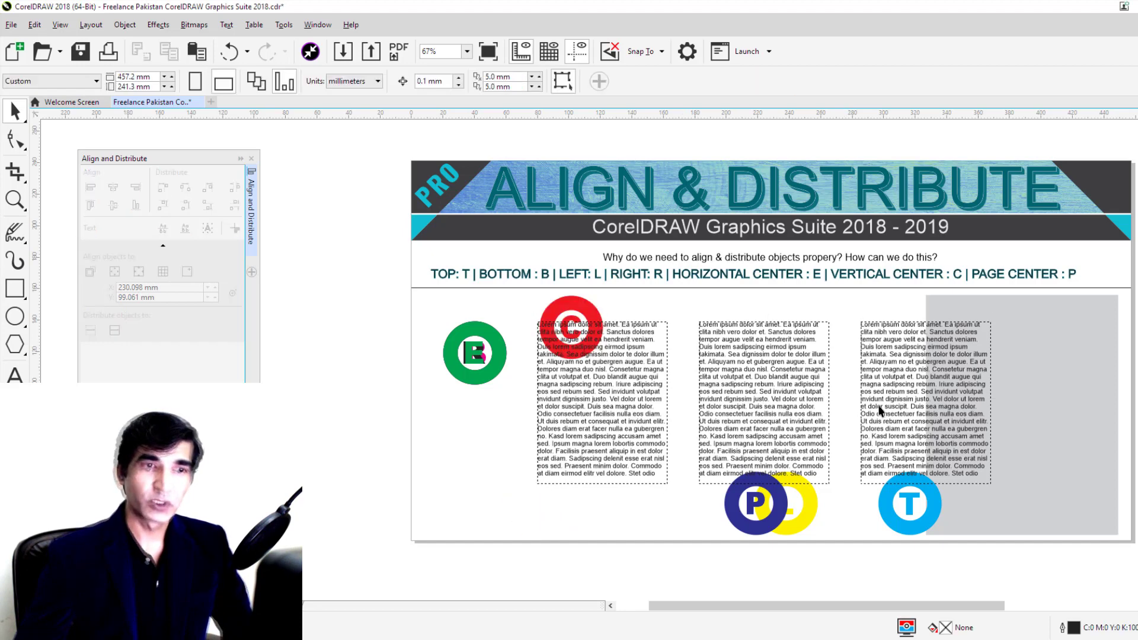
pyautogui.click(877, 408)
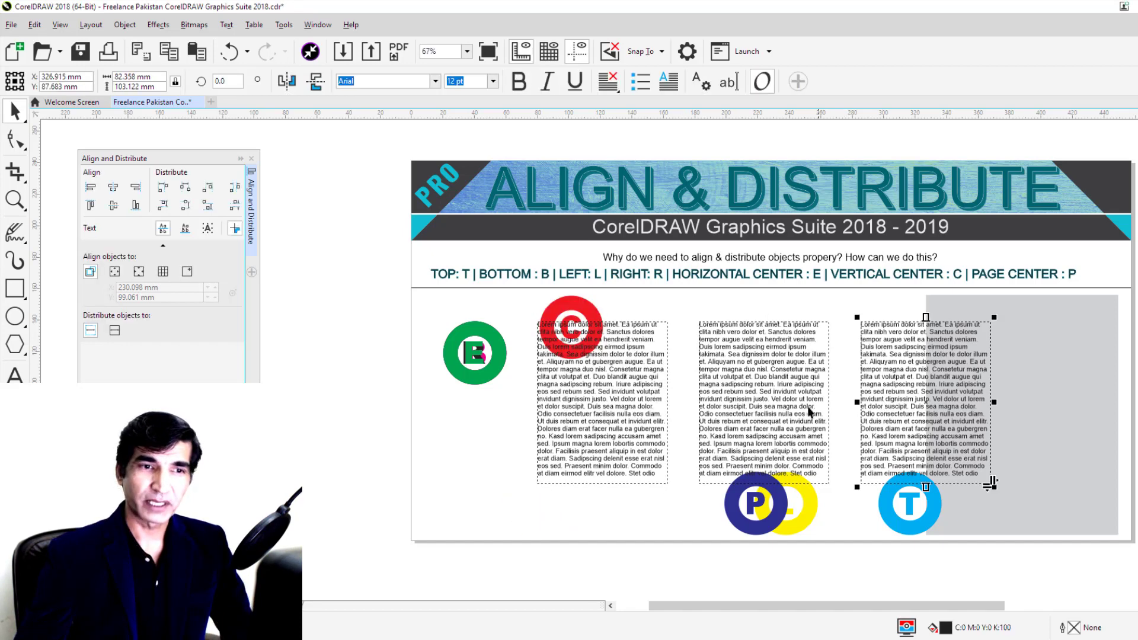